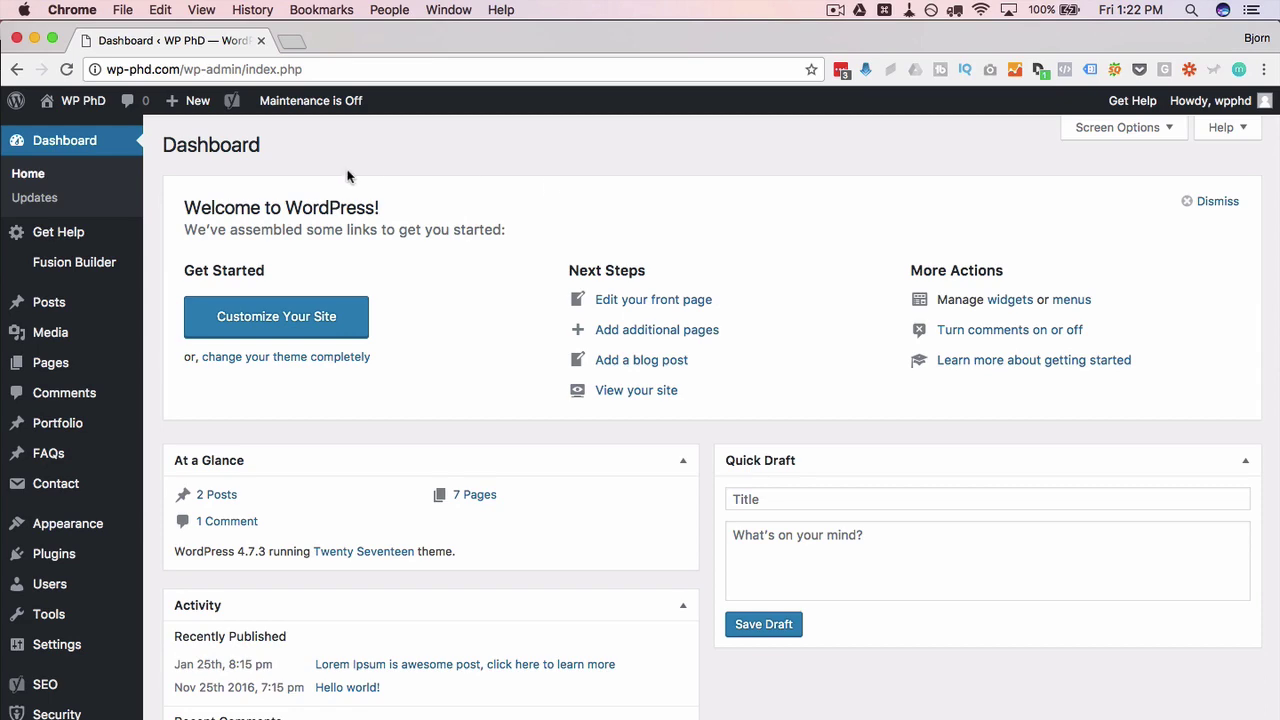
Step: Search the plugin directory for 'bbpress' and install the bbPress plugin
mouse_move(80, 555)
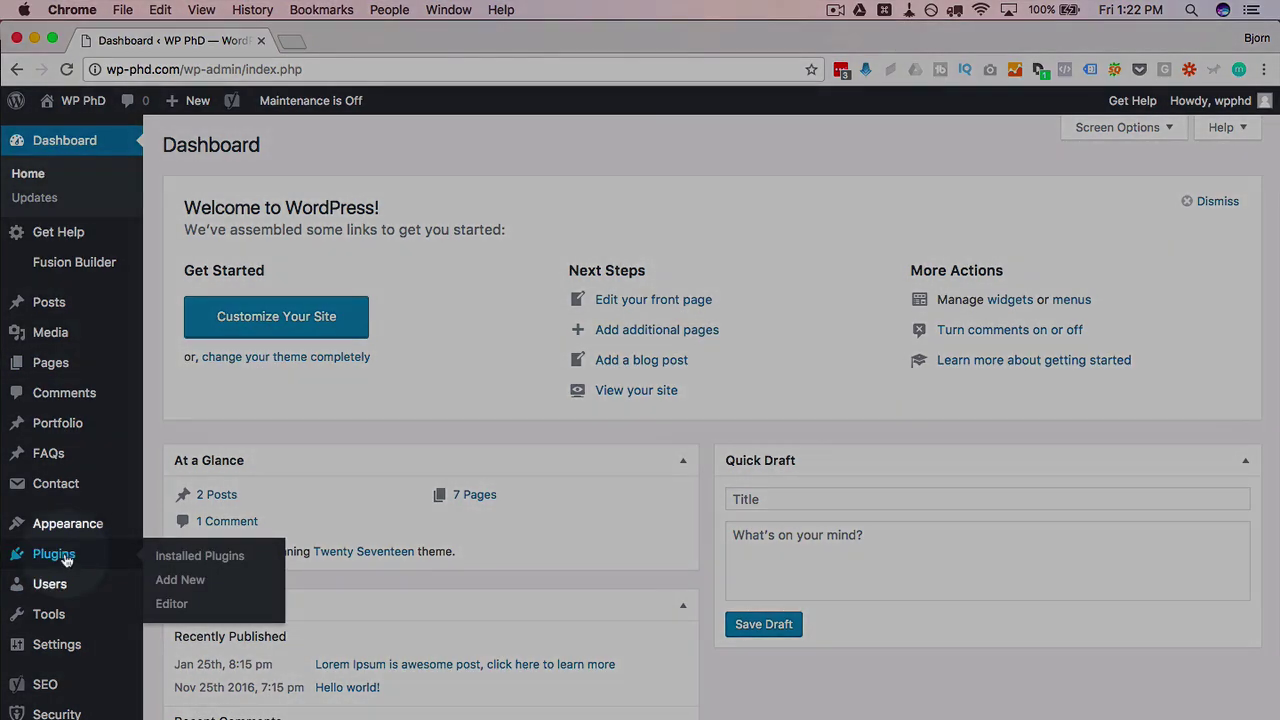
left_click(189, 581)
scroll(603, 209, "down", 6)
scroll(604, 211, "down", 2)
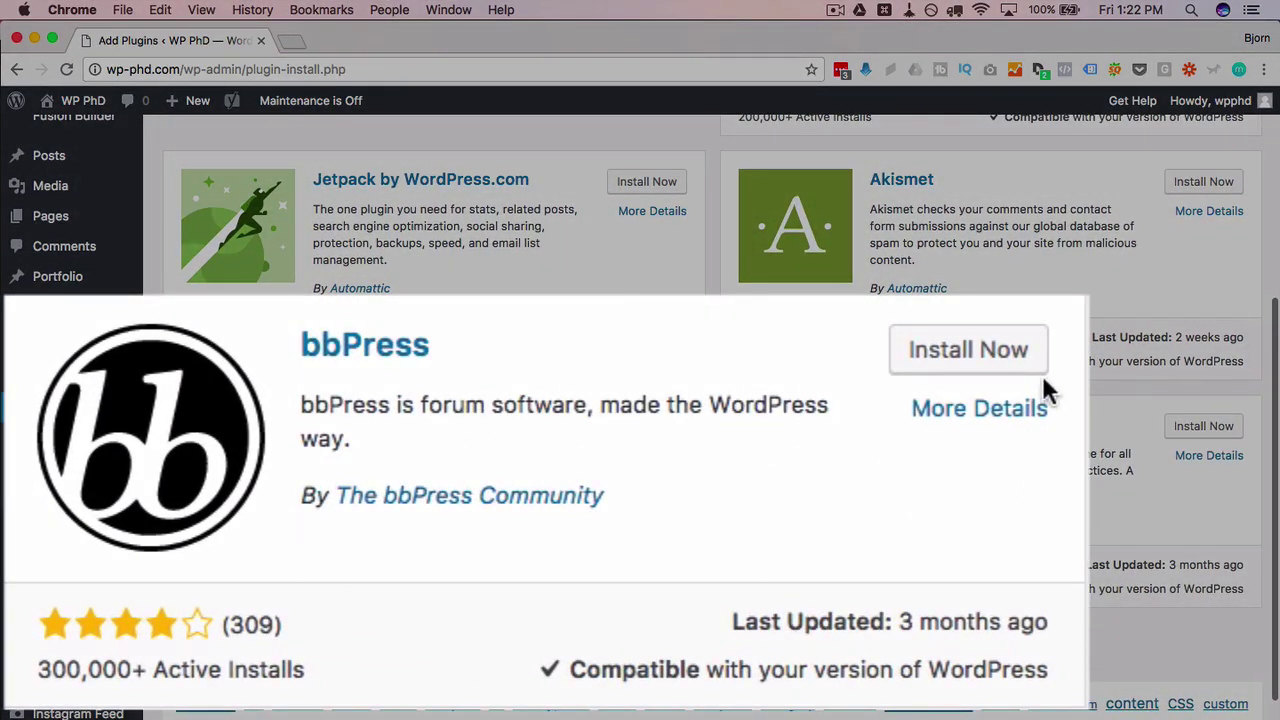
scroll(737, 430, "up", 5)
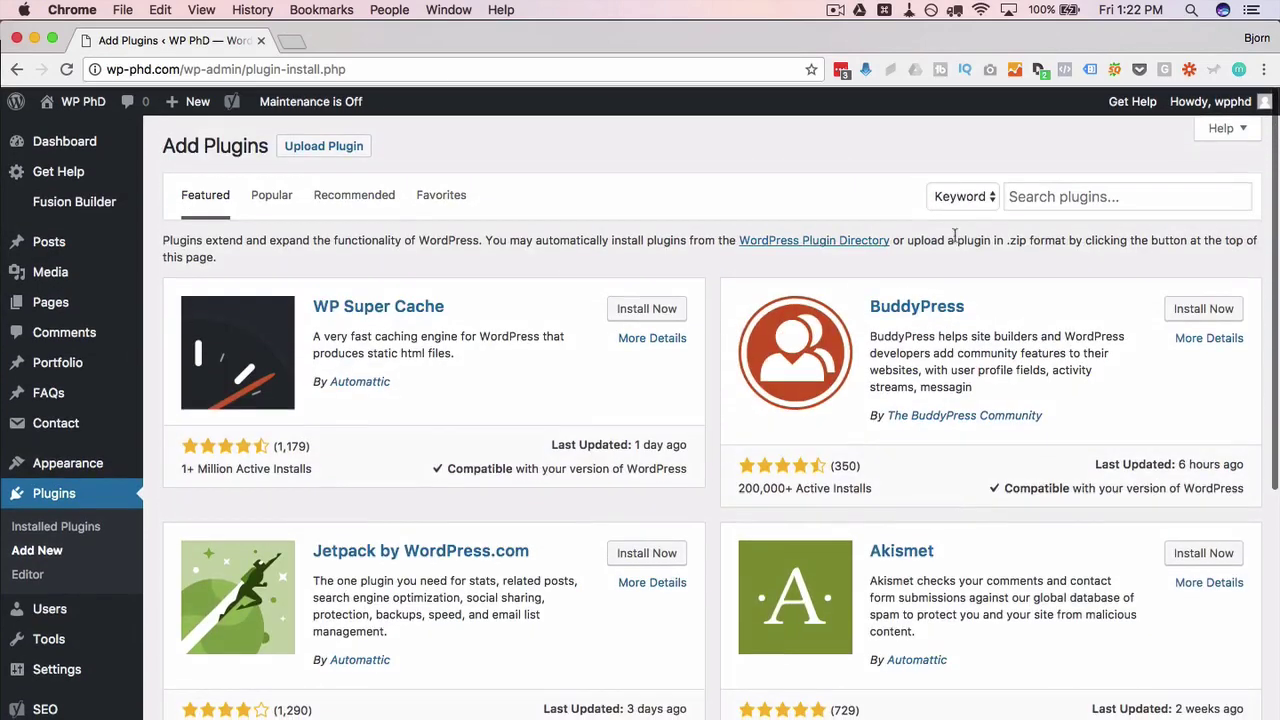
left_click(1040, 200)
type("bbpres")
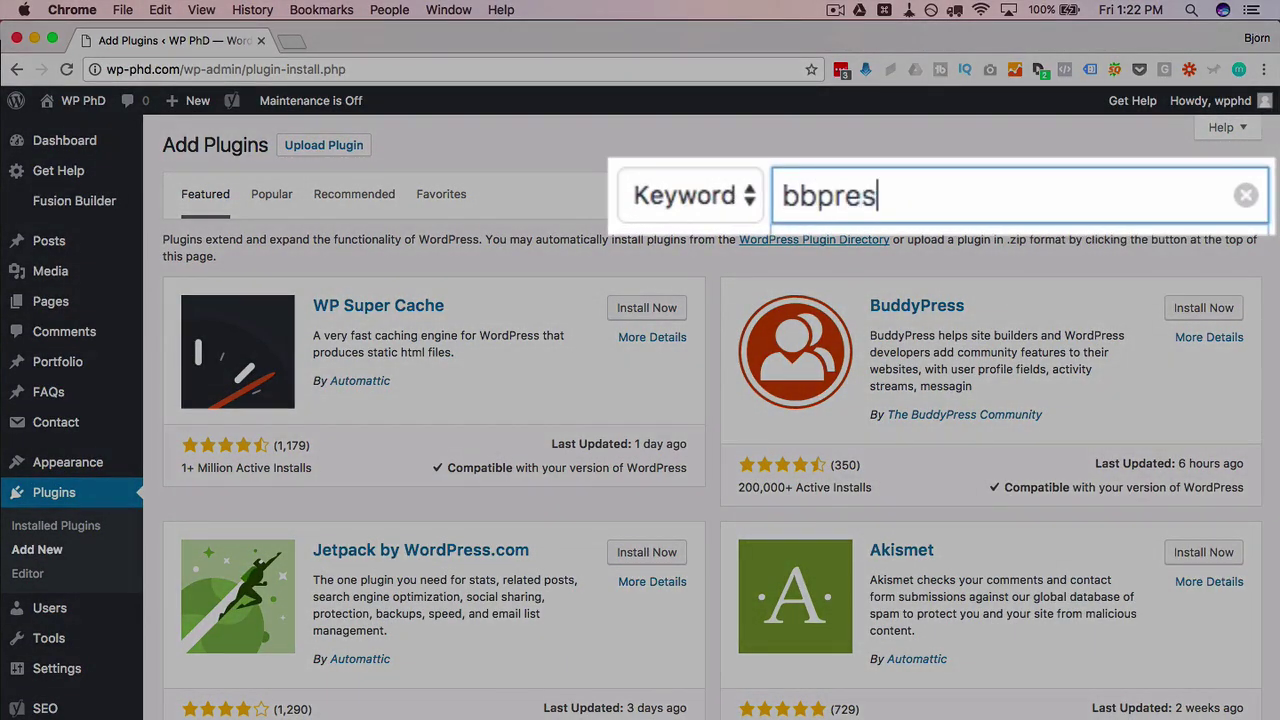
type("s")
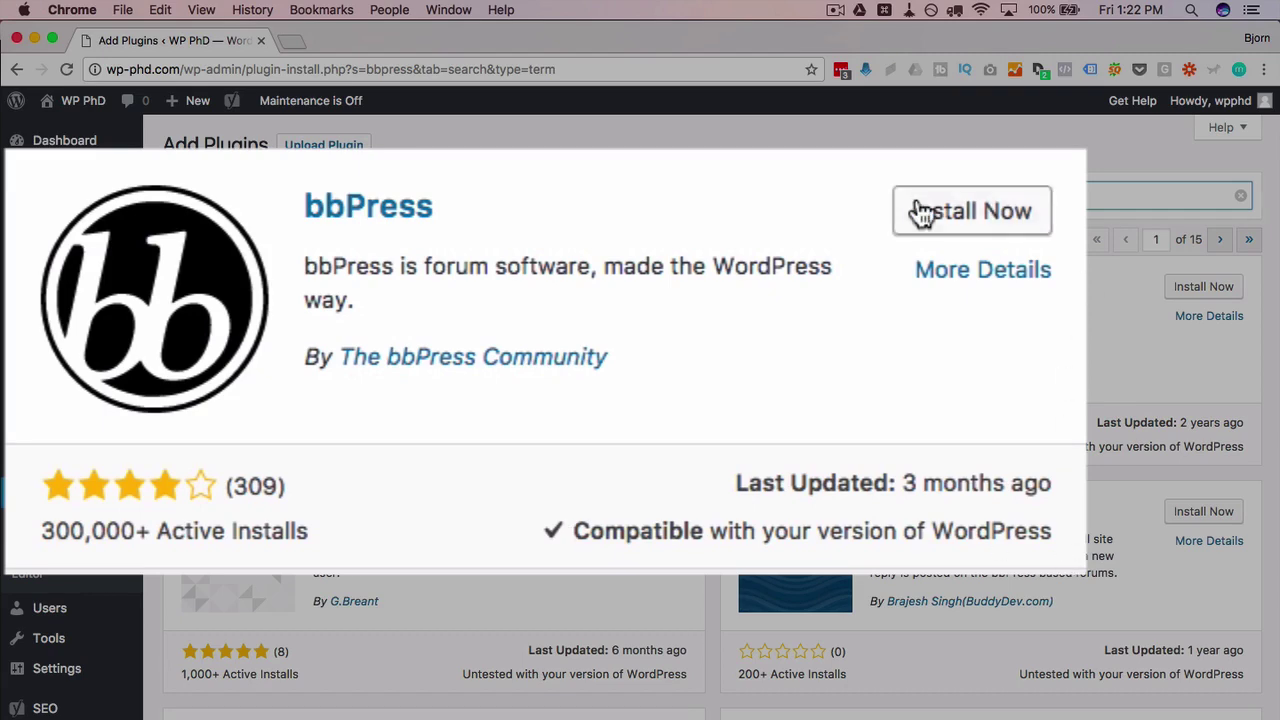
left_click(1018, 232)
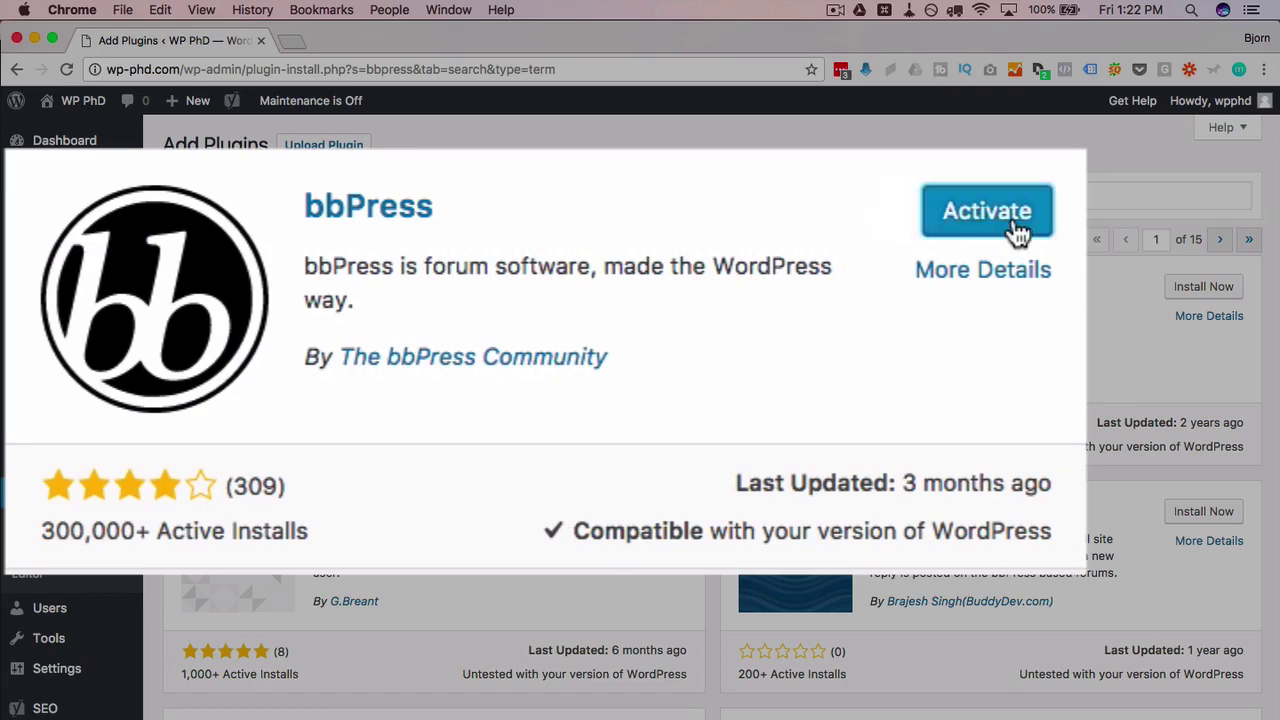
Step: Activate bbPress, look over its new Forums, Topics and Replies menus, and open All Forums
left_click(1018, 232)
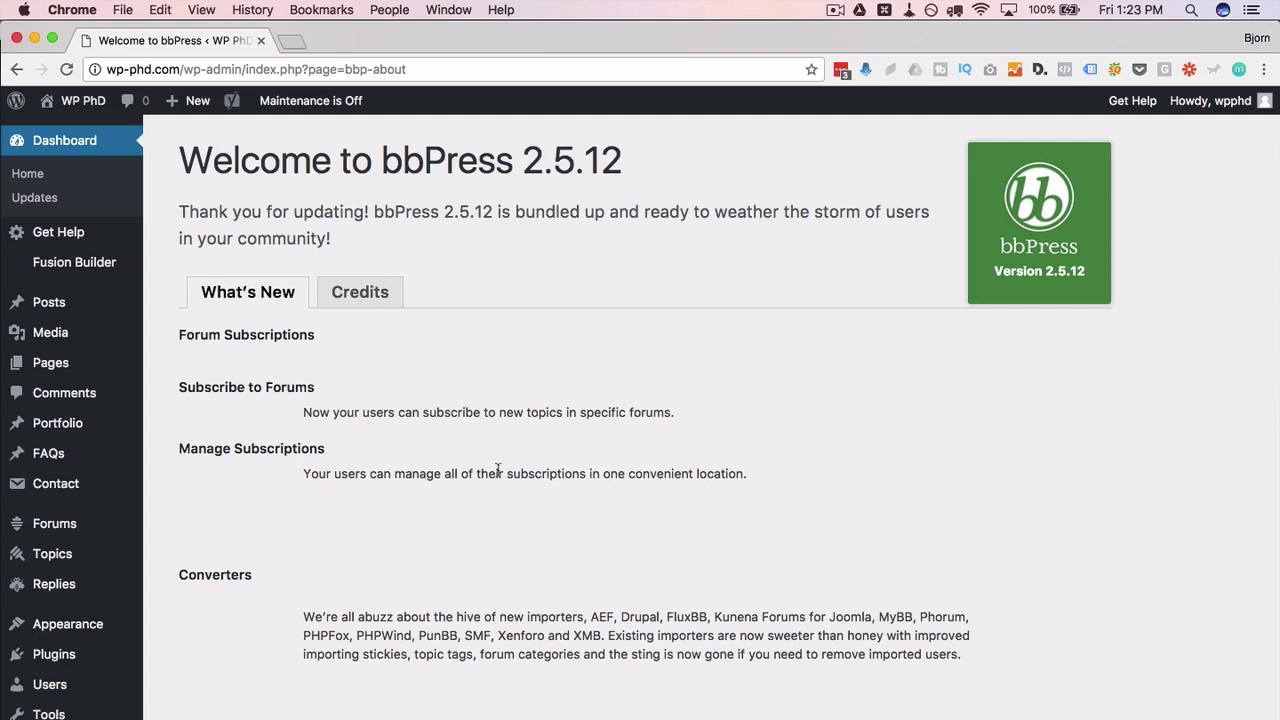
scroll(497, 470, "down", 2)
scroll(497, 470, "up", 2)
scroll(323, 406, "down", 3)
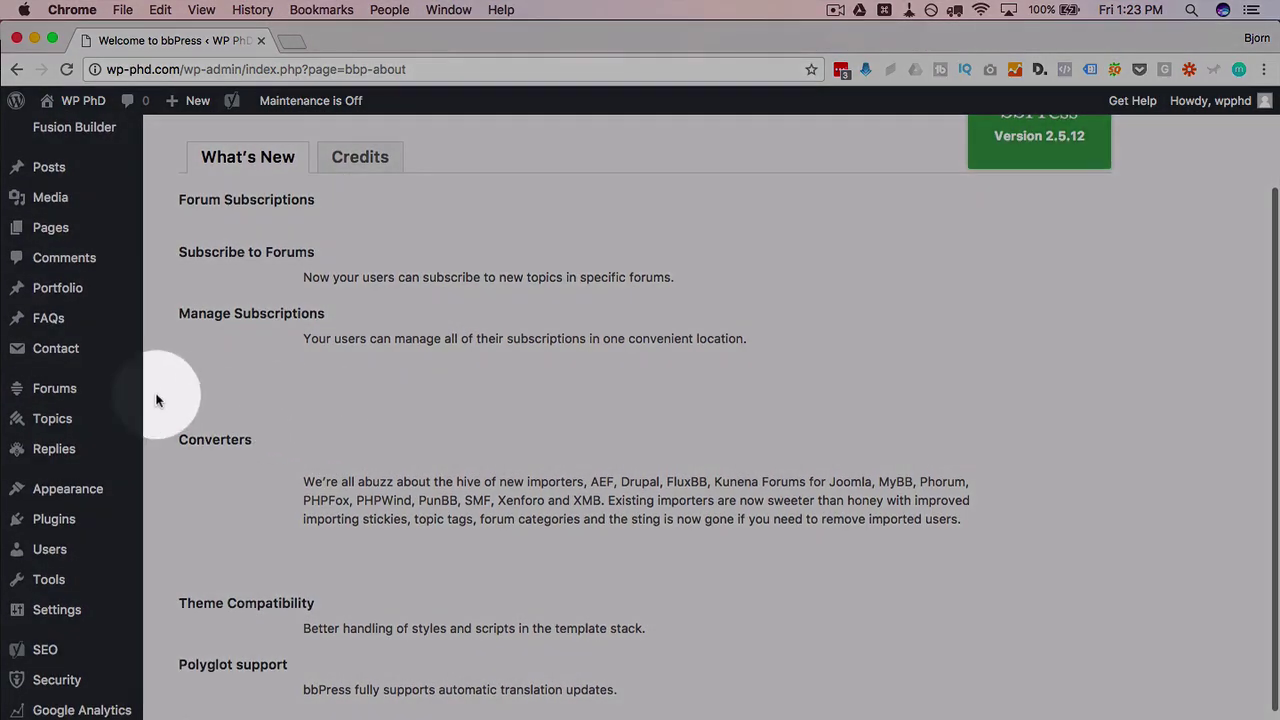
mouse_move(40, 396)
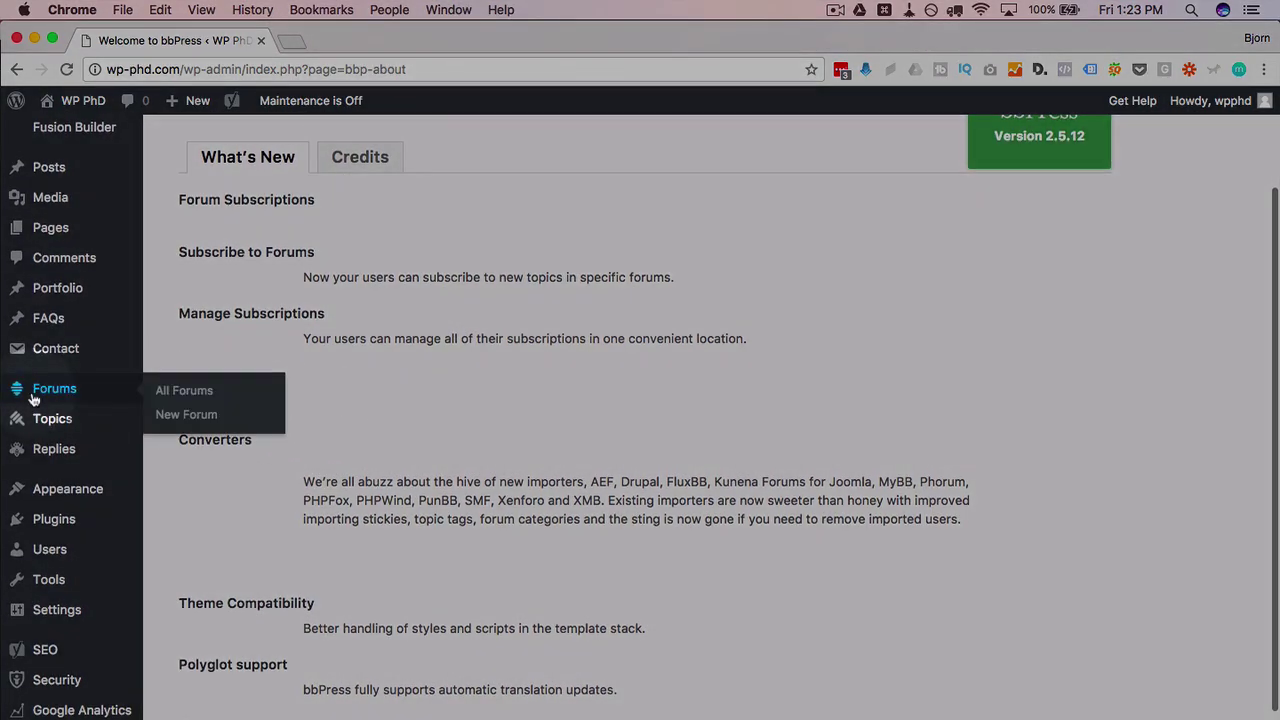
mouse_move(28, 421)
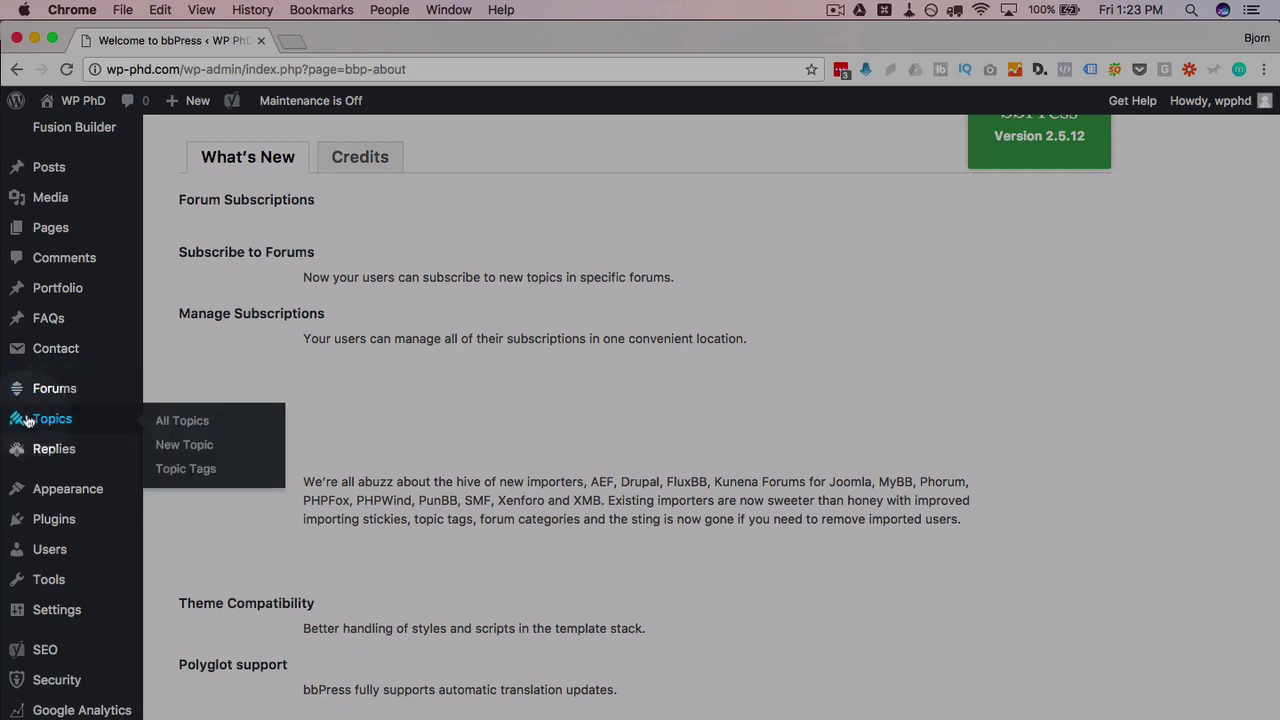
mouse_move(40, 462)
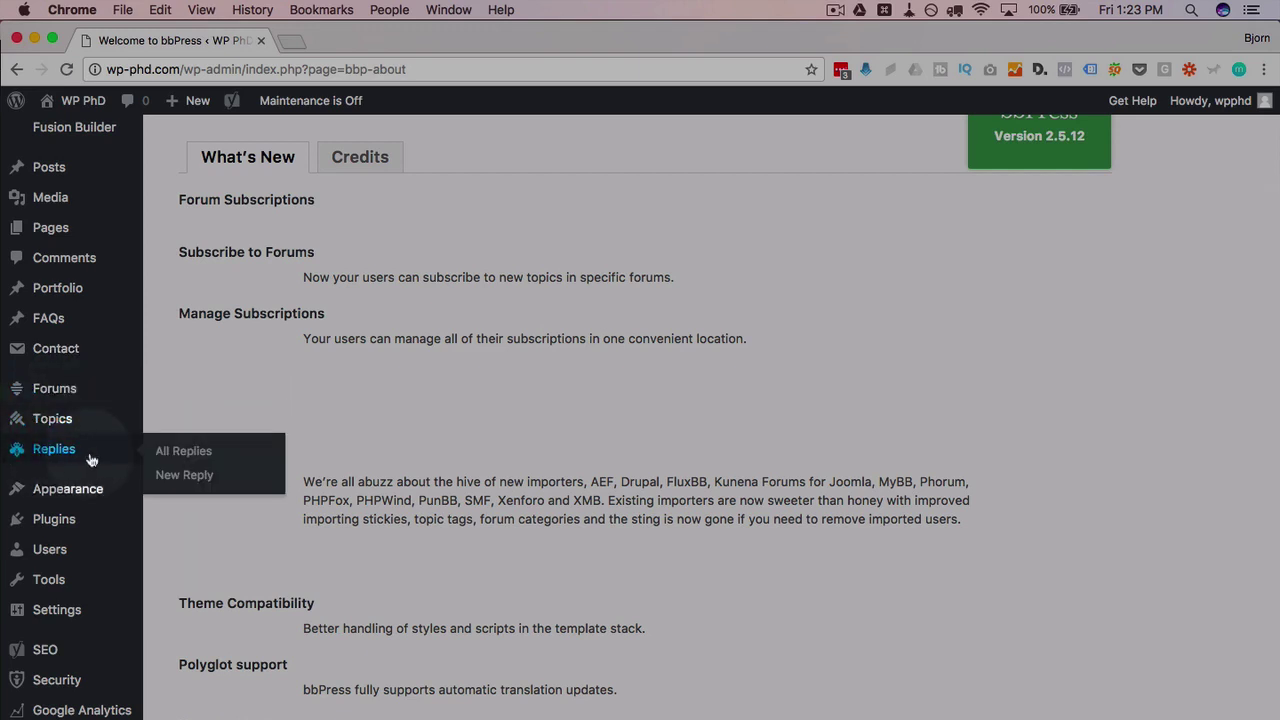
left_click(72, 392)
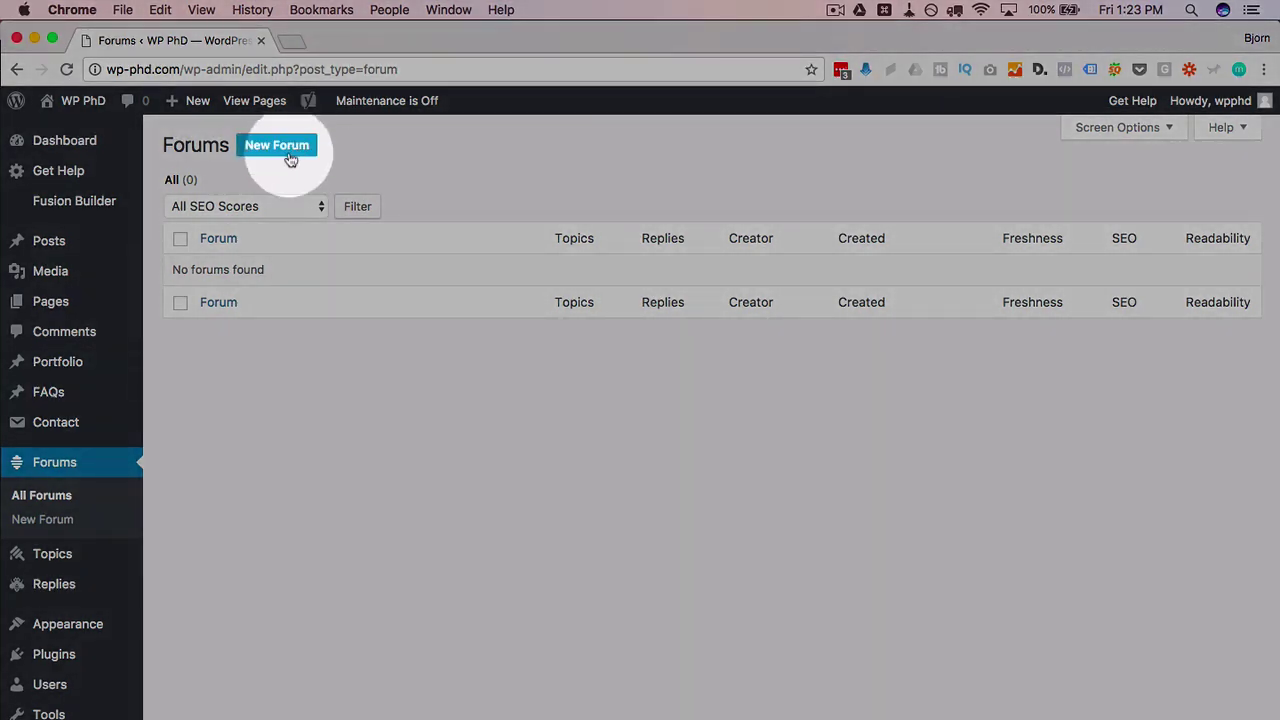
Step: Start a new forum titled 'WordPress Hosting' with type Forum
left_click(282, 156)
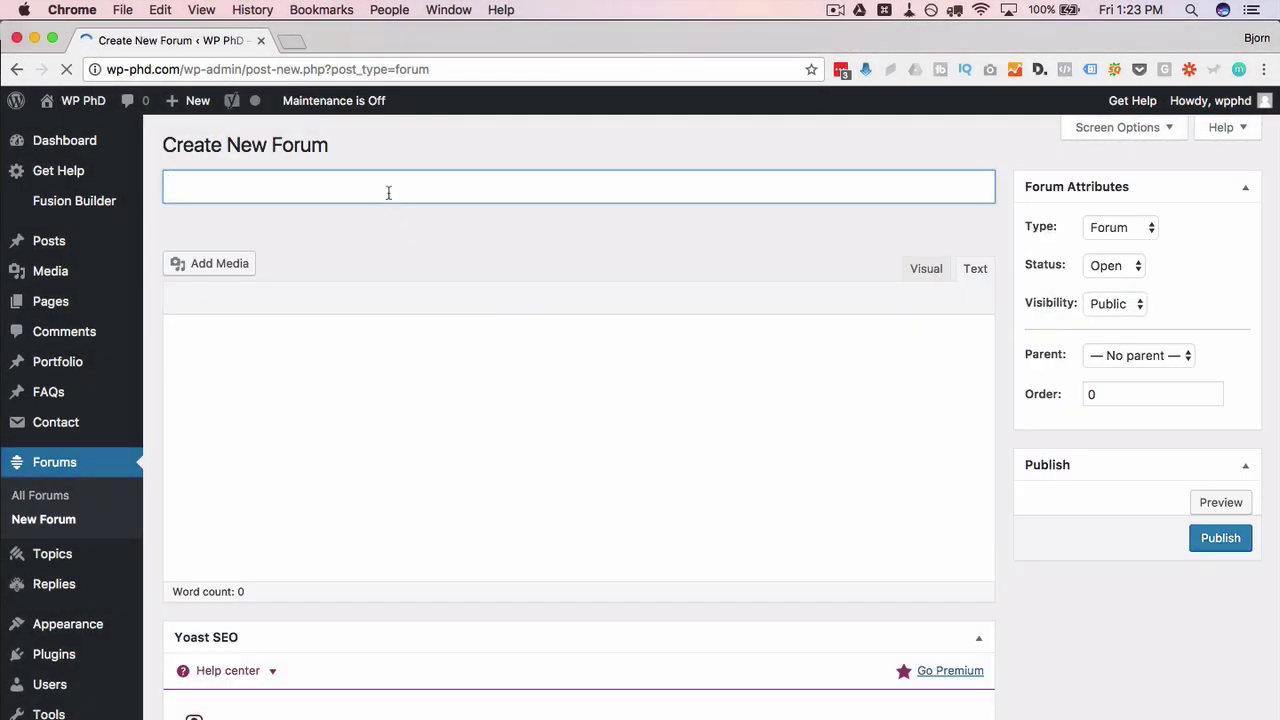
type("WordPress Hosting")
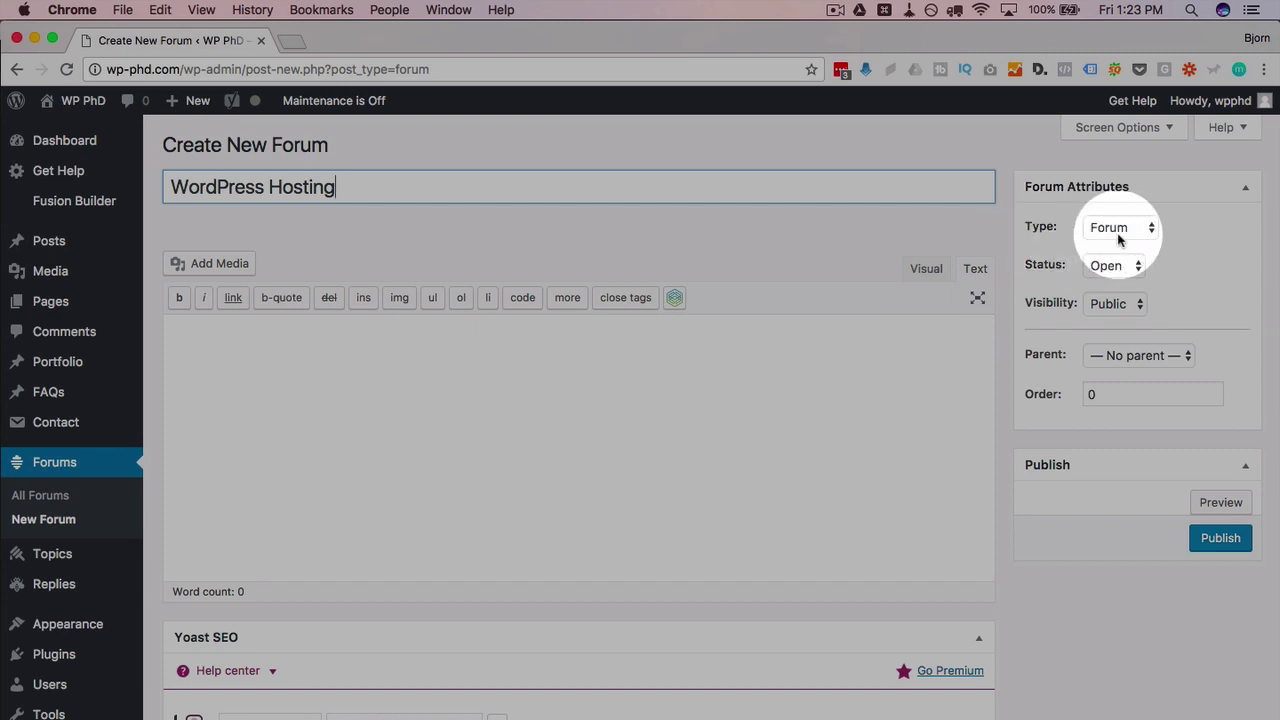
left_click(1124, 232)
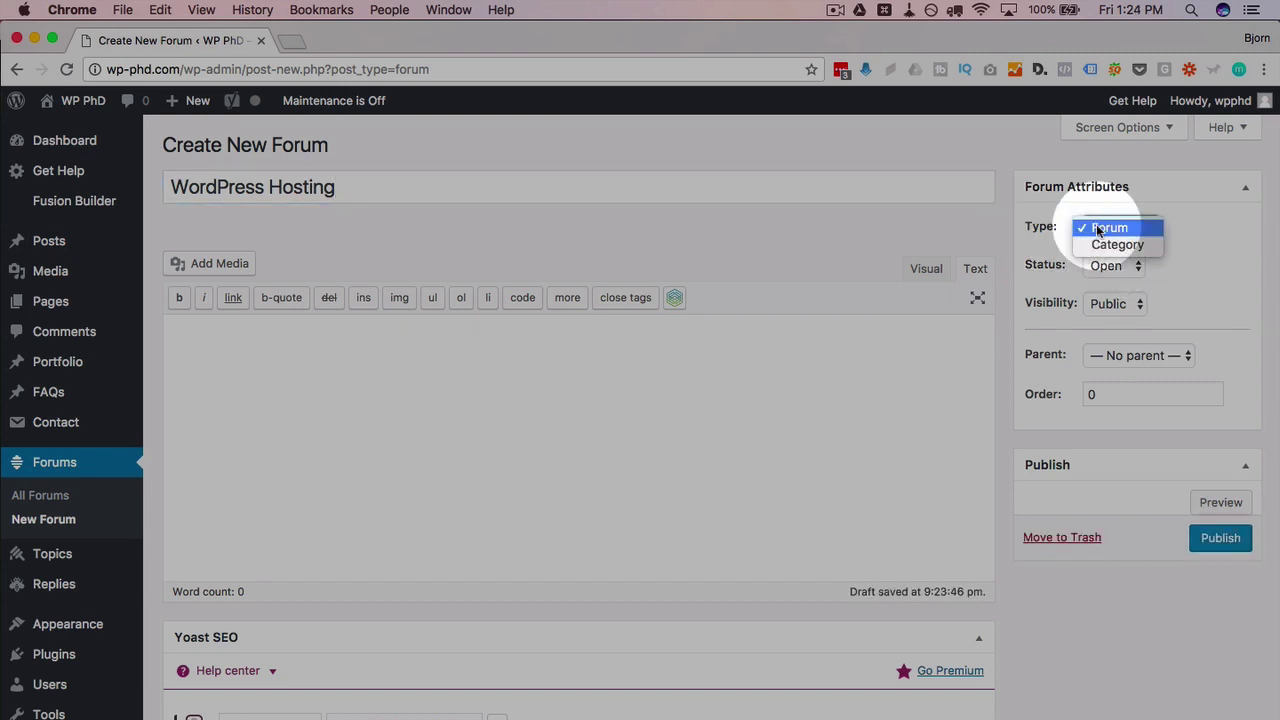
left_click(1115, 228)
Step: Set the forum's status to Open, visibility to Public, and leave it without a parent
left_click(1111, 268)
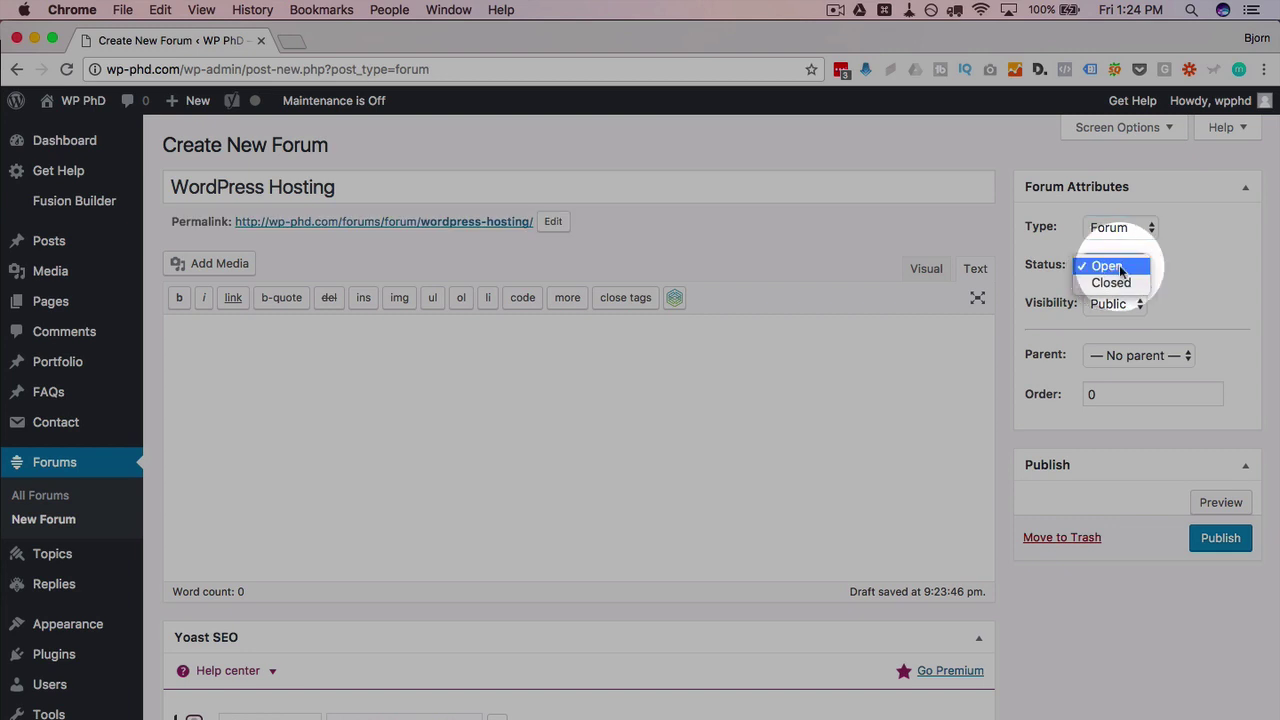
left_click(1127, 282)
left_click(1125, 267)
left_click(1127, 248)
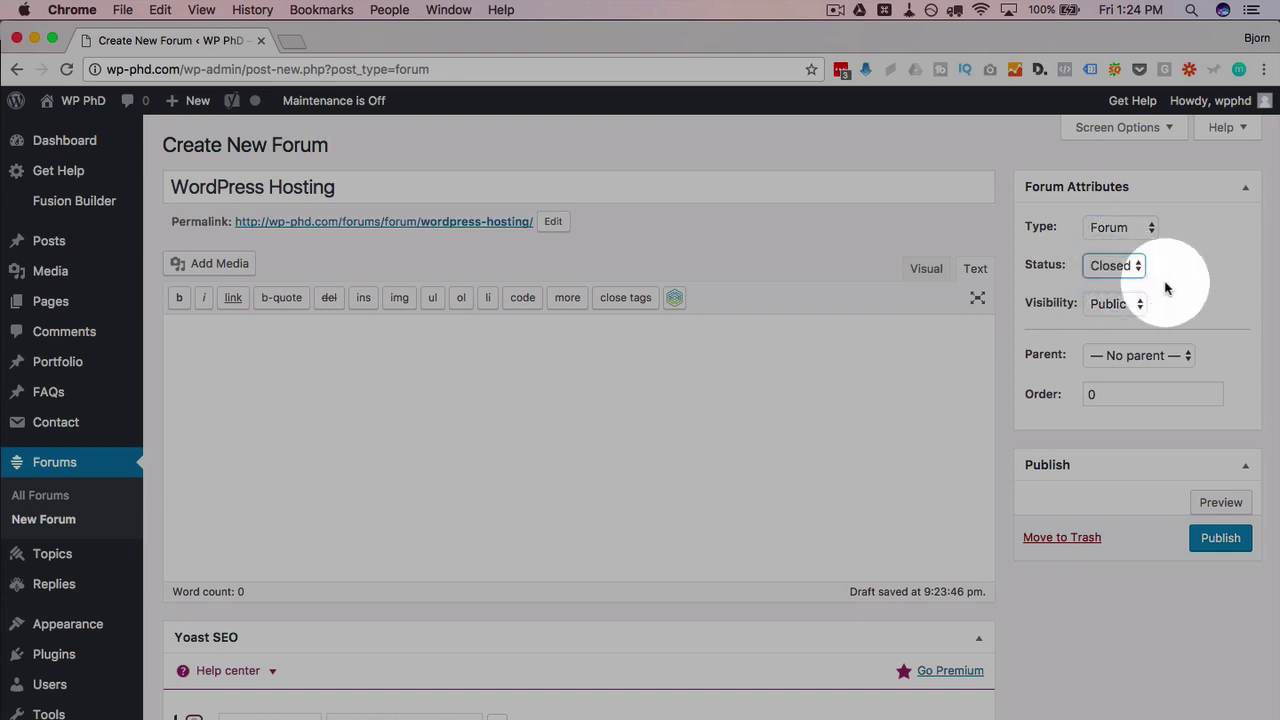
left_click(1135, 302)
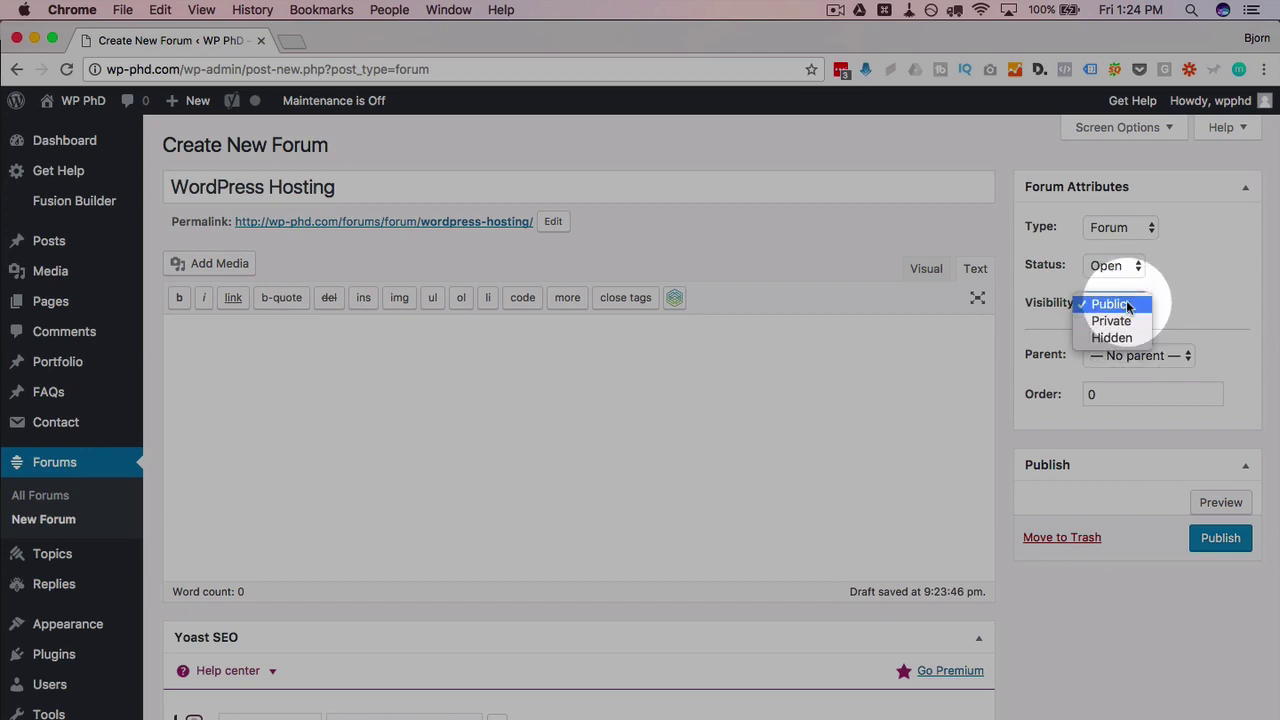
left_click(1152, 304)
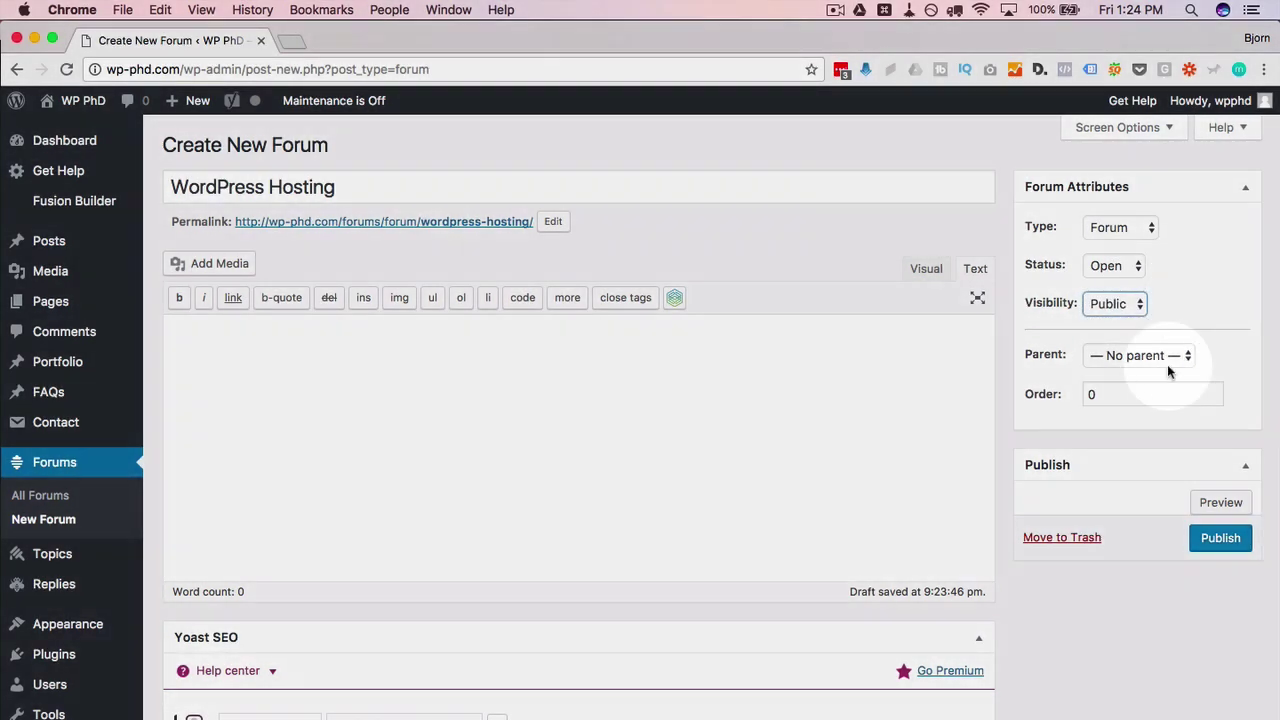
left_click(1168, 362)
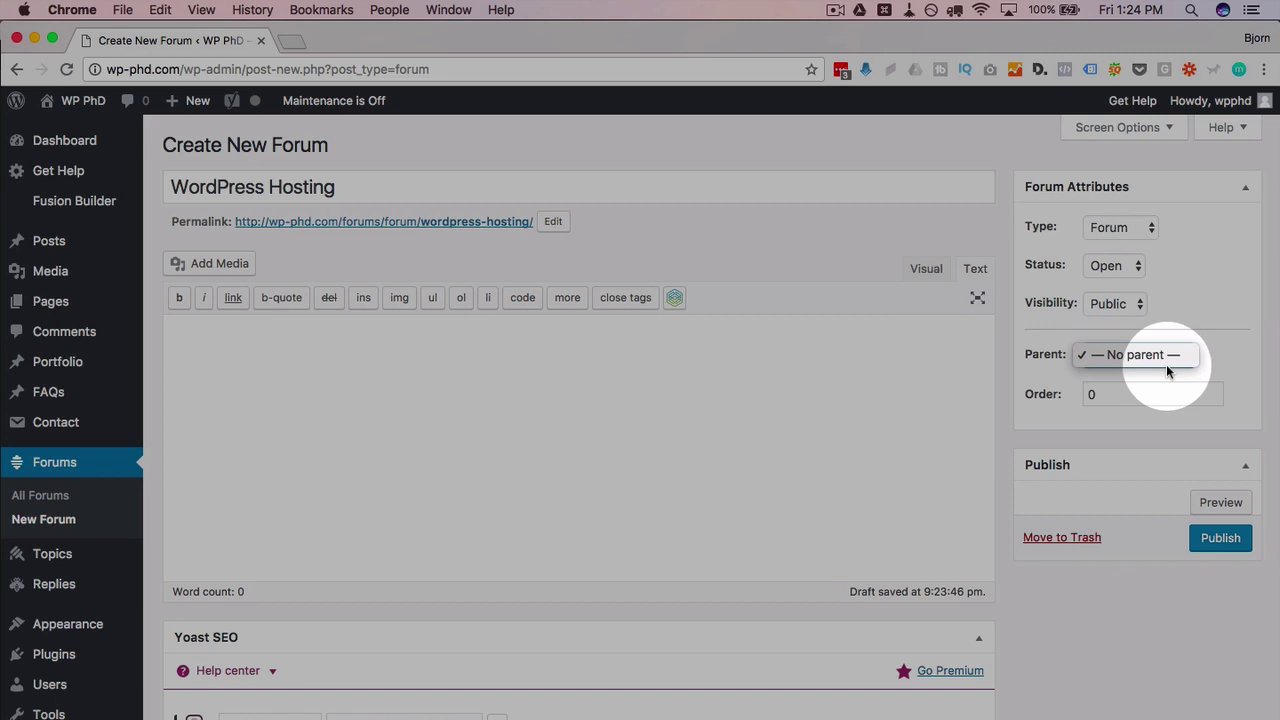
left_click(1244, 310)
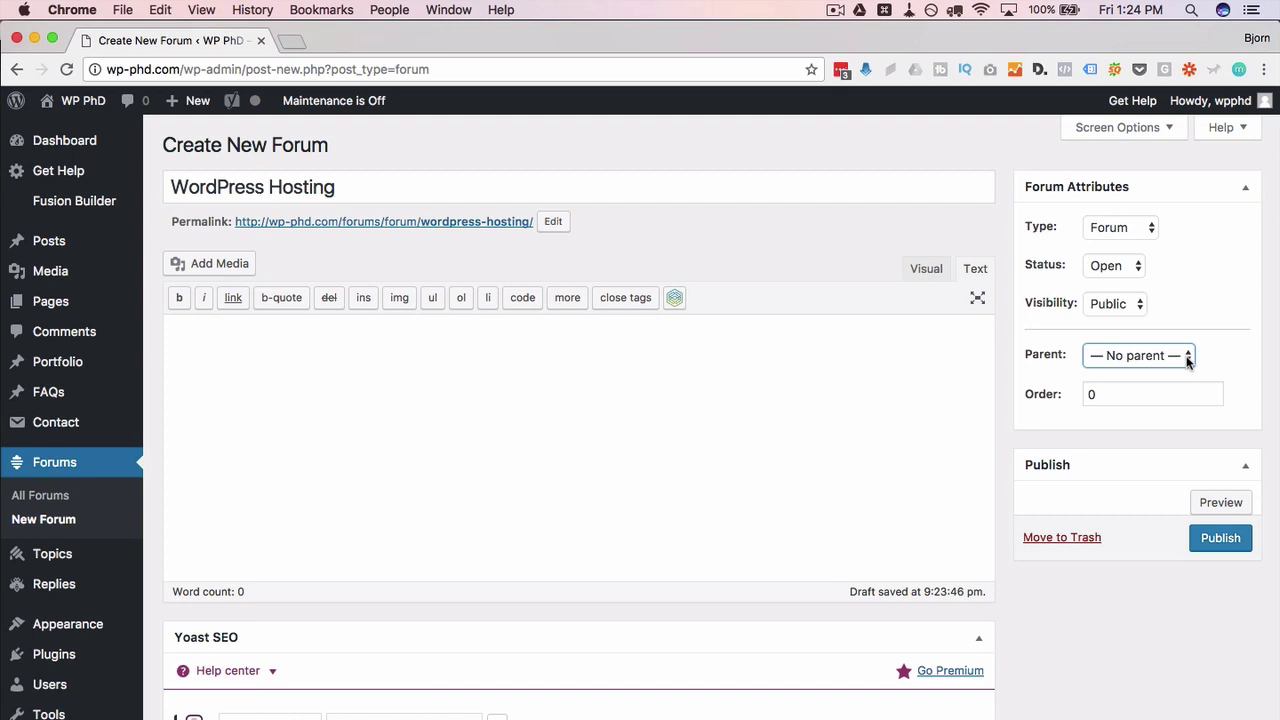
left_click(1264, 547)
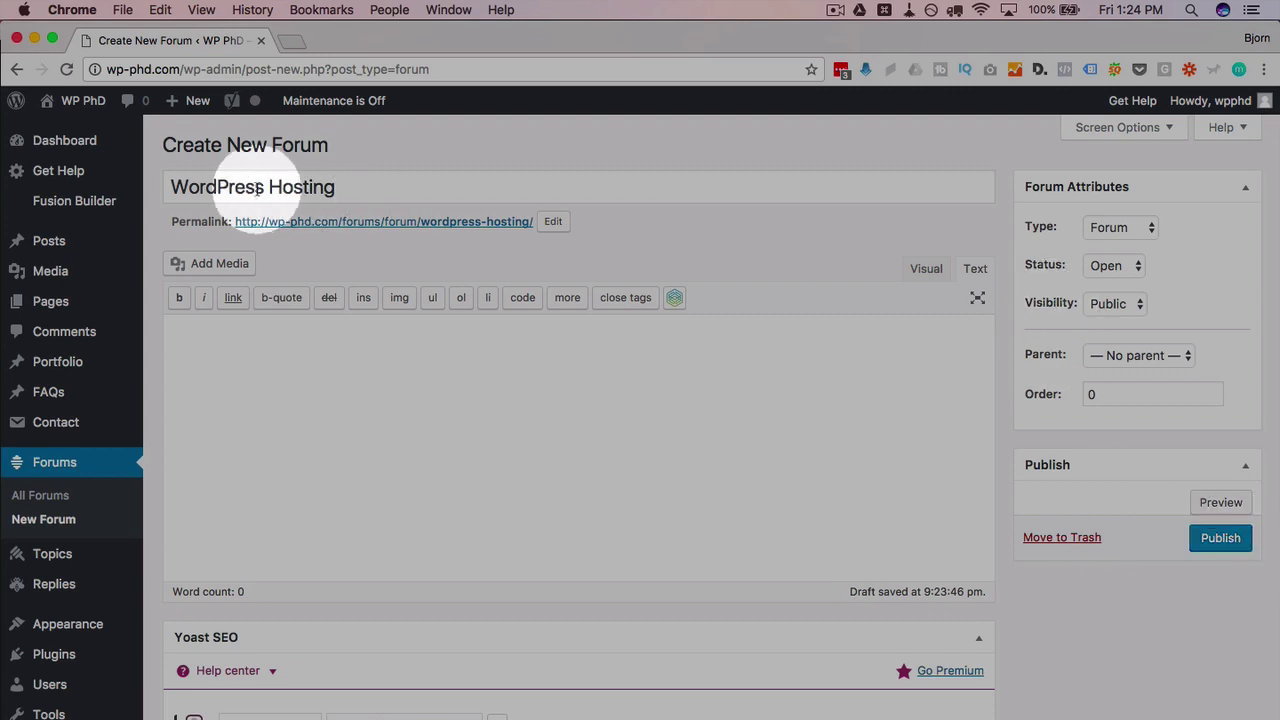
Step: Publish the WordPress Hosting forum, then create and publish 'WordPress Development'
left_click(1219, 545)
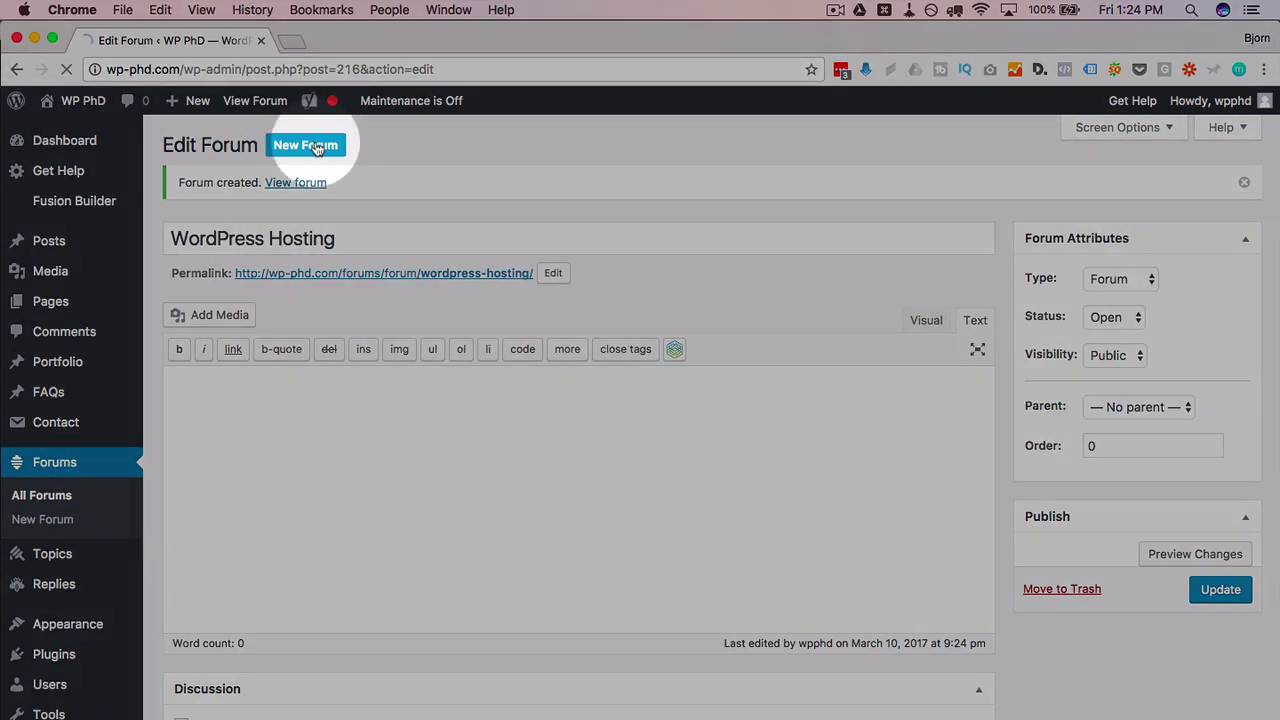
left_click(316, 148)
type("WordPress Development")
left_click(1220, 538)
Step: Create and publish a third forum titled 'General Discussion'
left_click(302, 140)
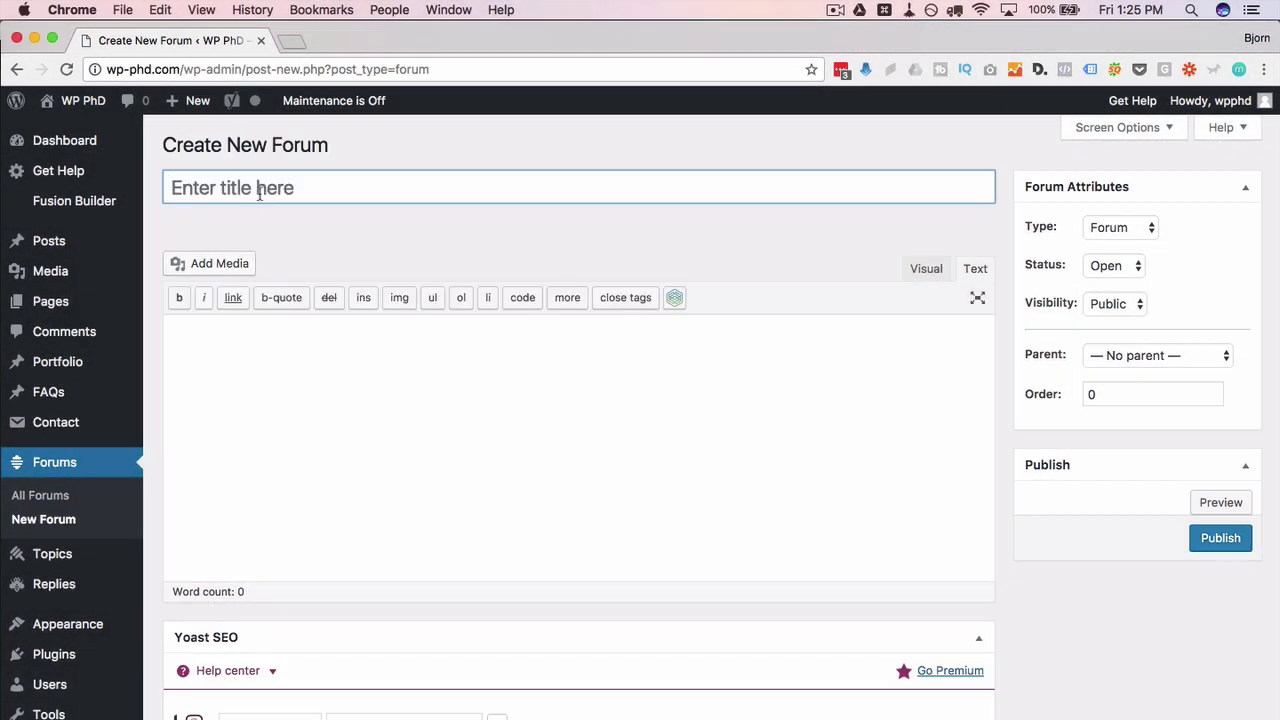
left_click(259, 194)
type("General Discussion")
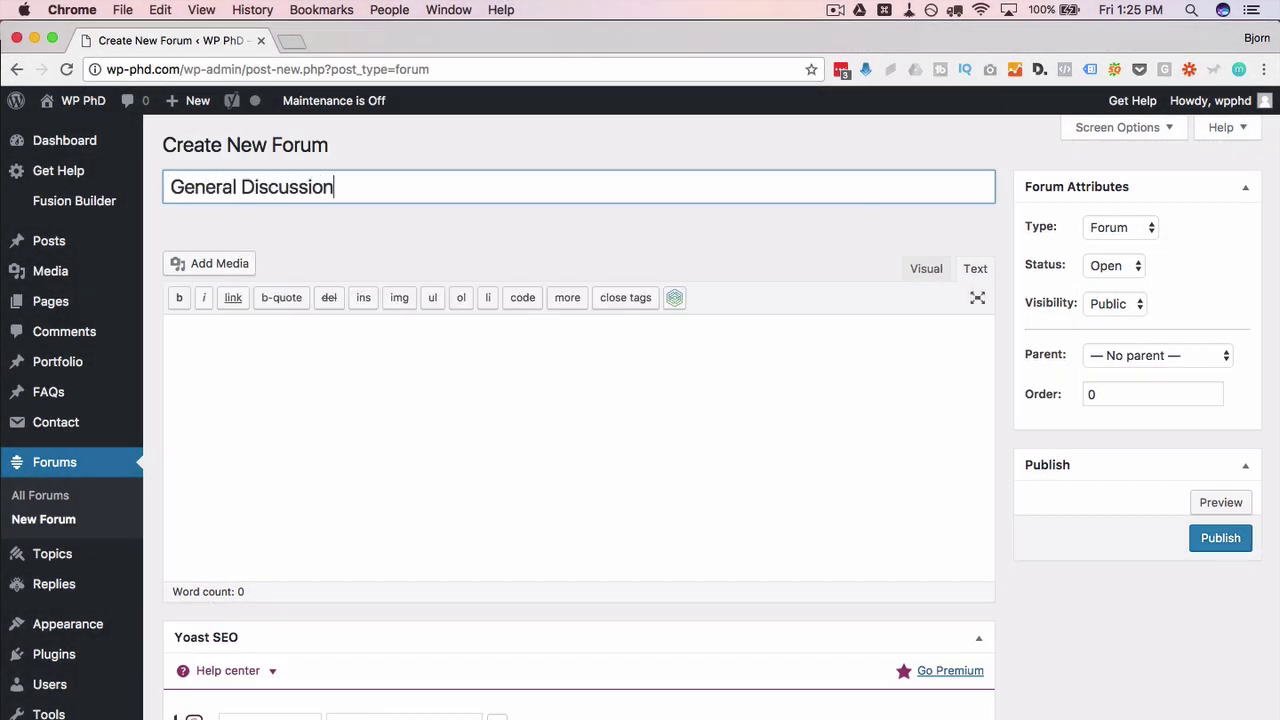
left_click(1207, 536)
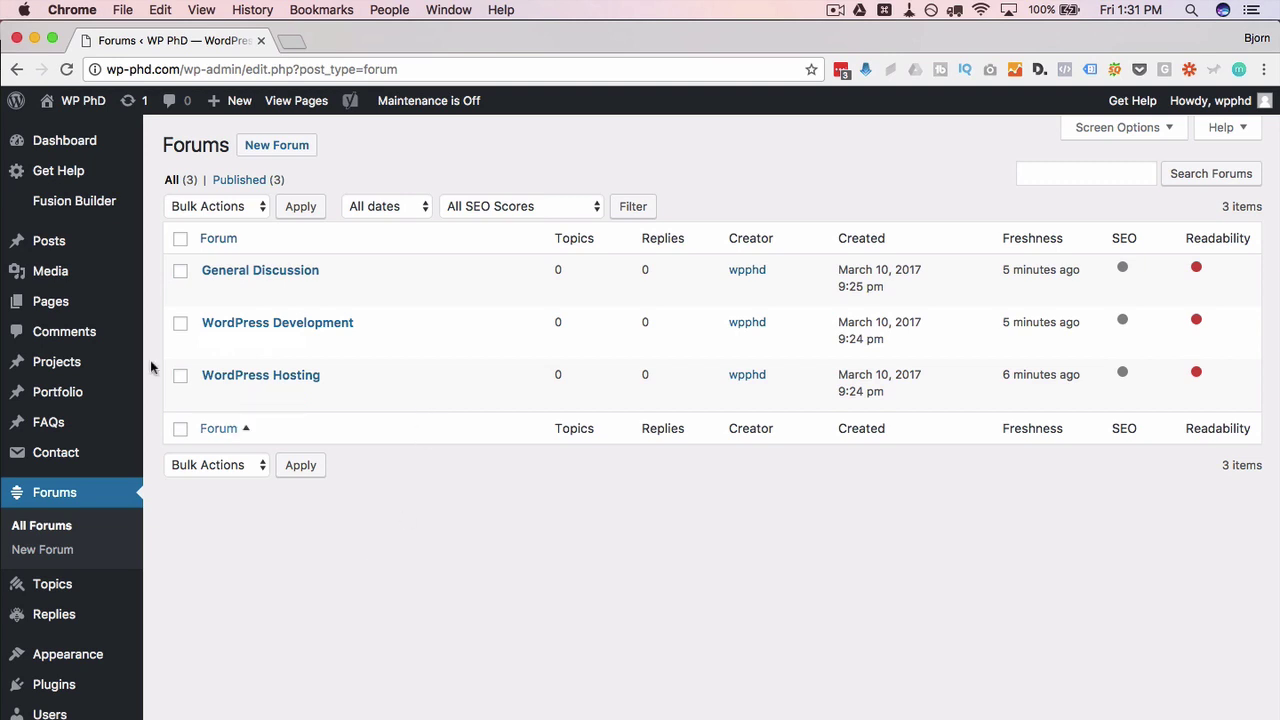
Step: Draft a new page titled 'Forums' and open a blank browser tab beside it
mouse_move(50, 301)
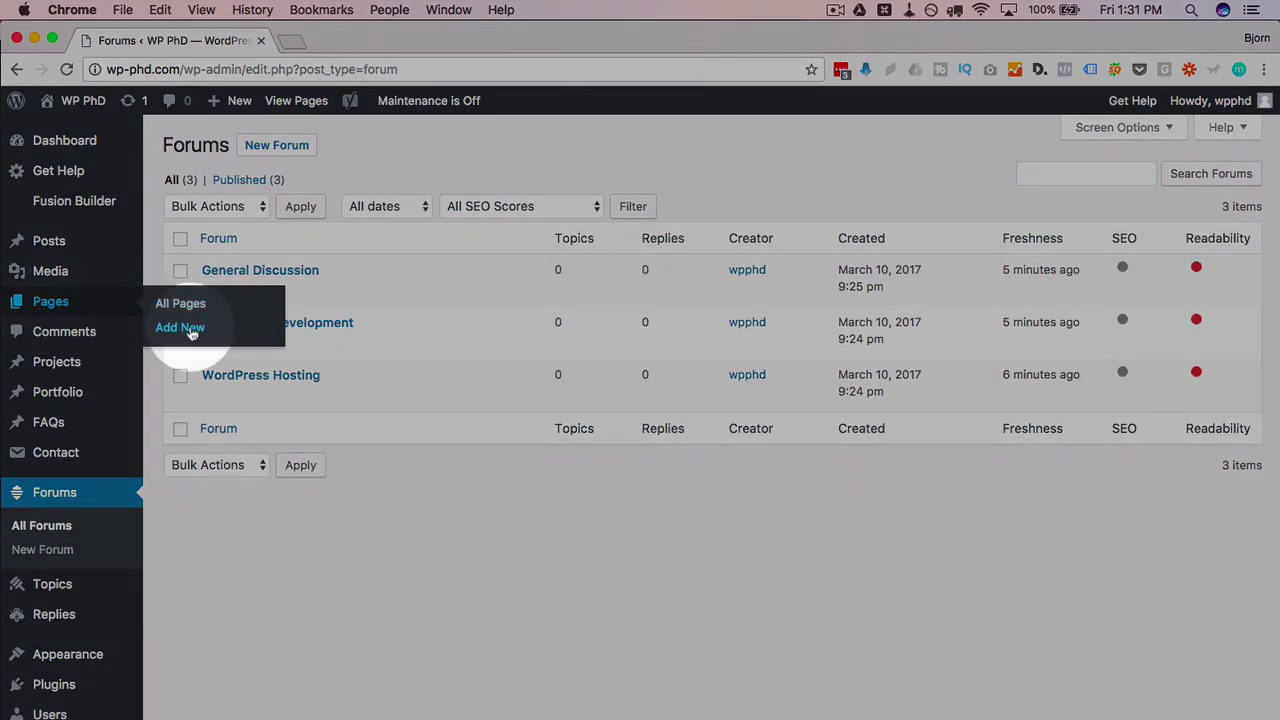
left_click(184, 330)
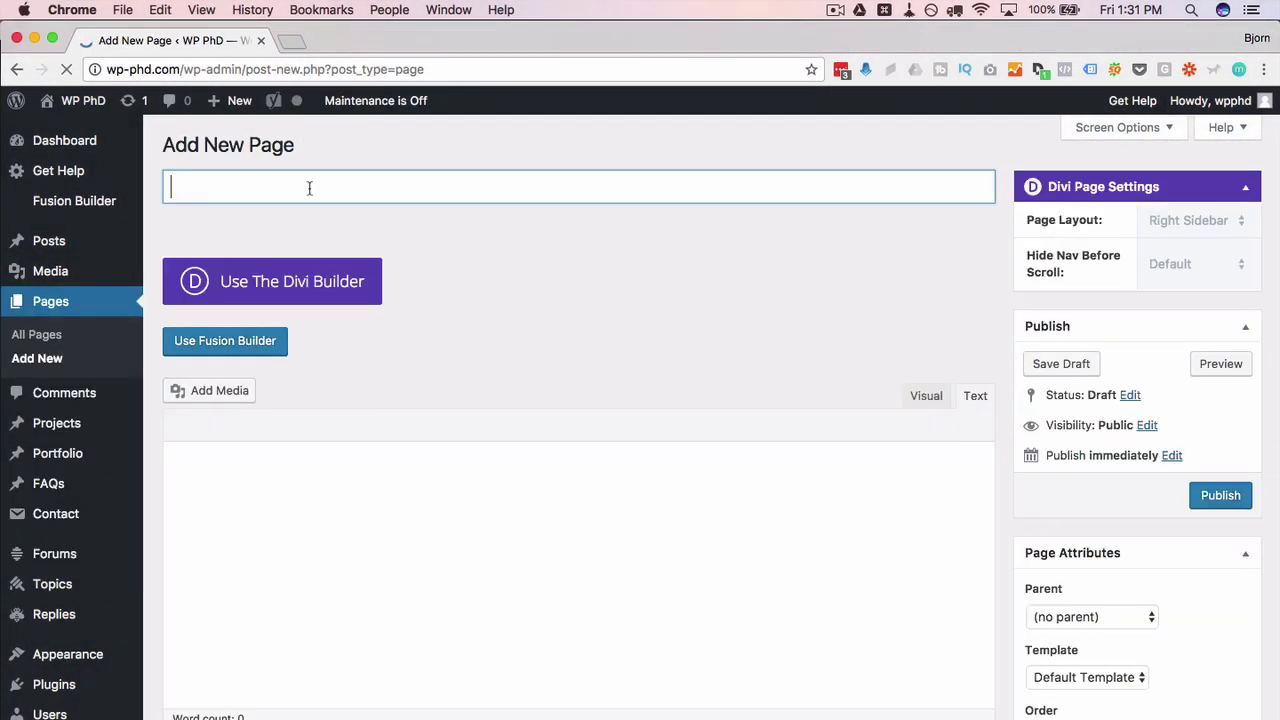
type("Forums")
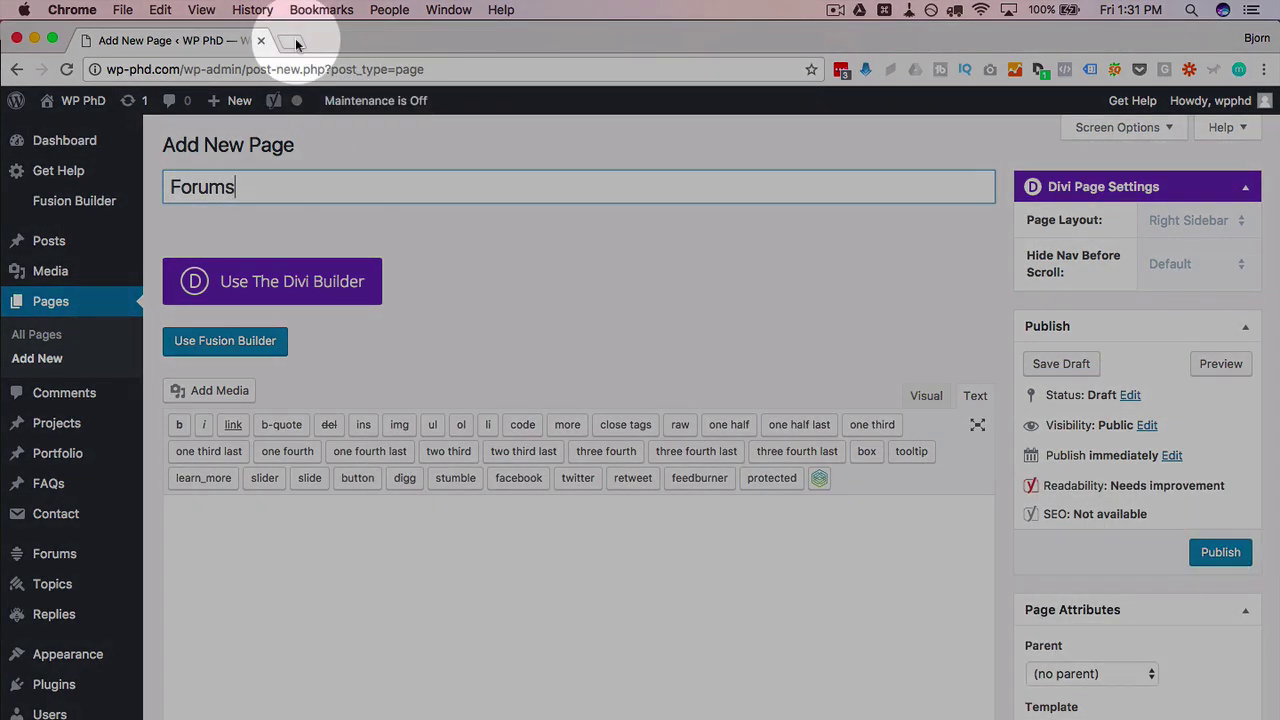
left_click(295, 40)
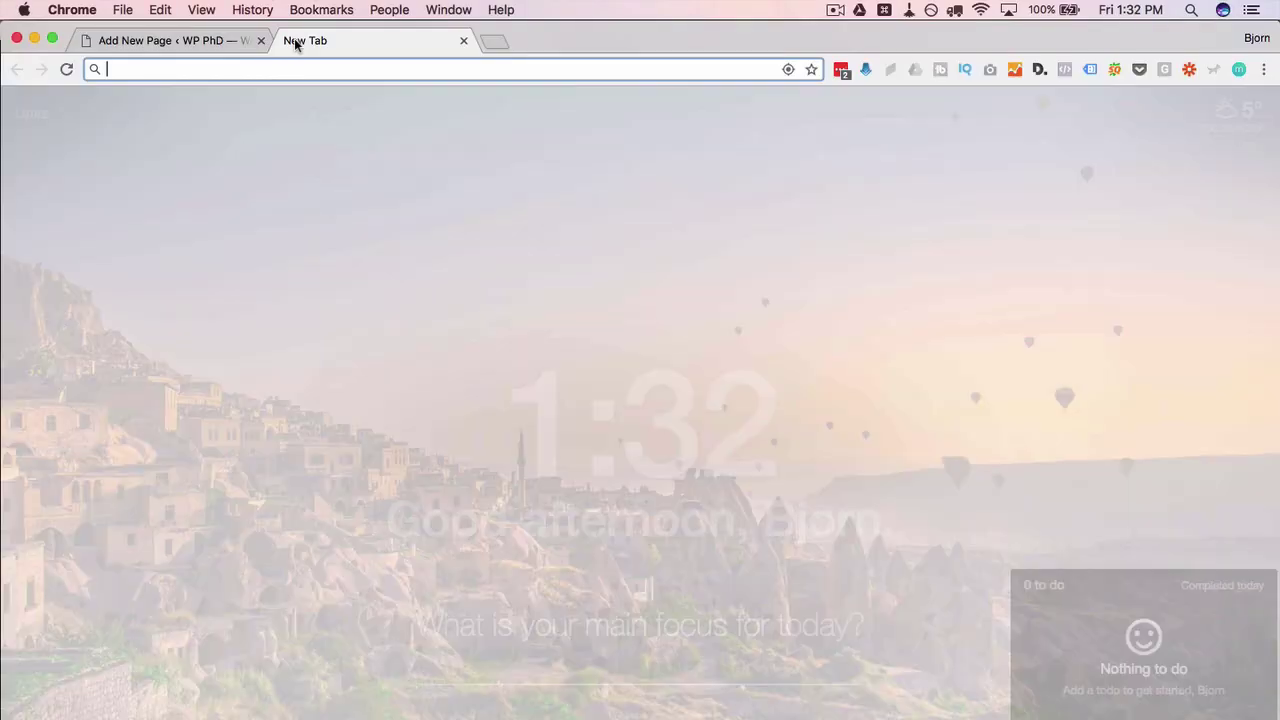
Step: Search the web for bbPress shortcodes and open the bbPress Codex Shortcodes page
type("bbpress shortcodes")
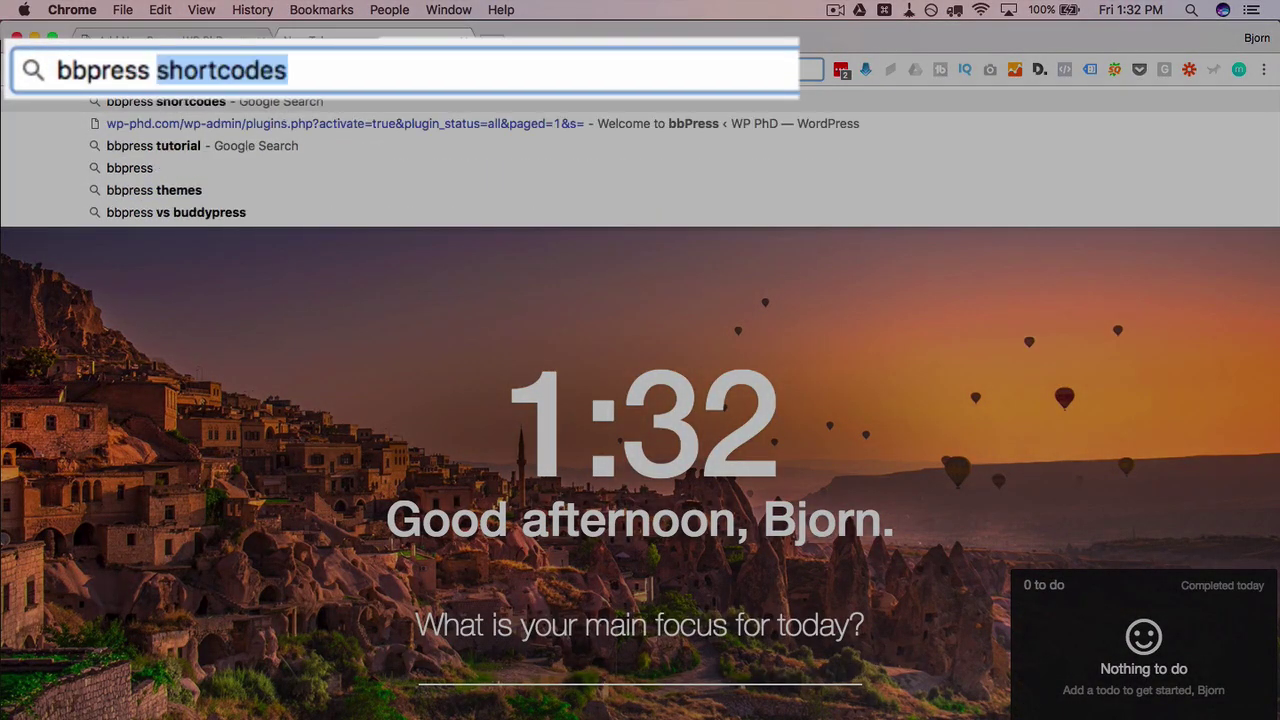
key("Return")
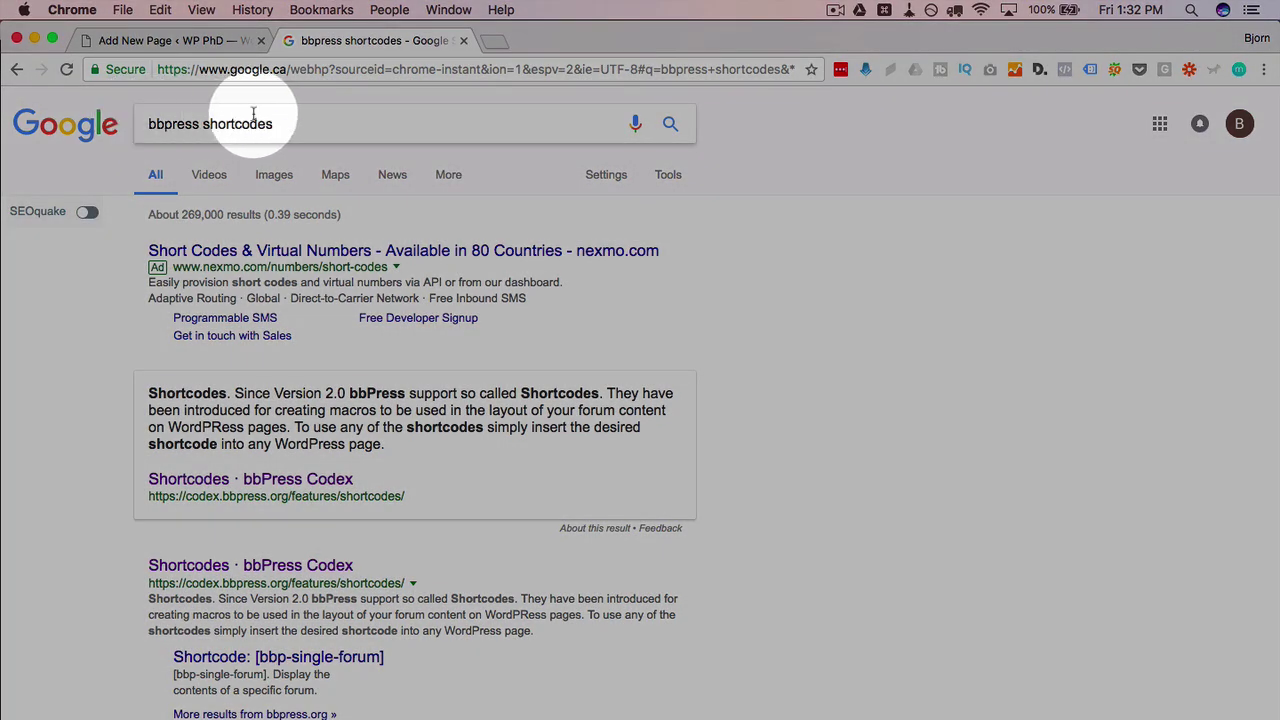
left_click(180, 575)
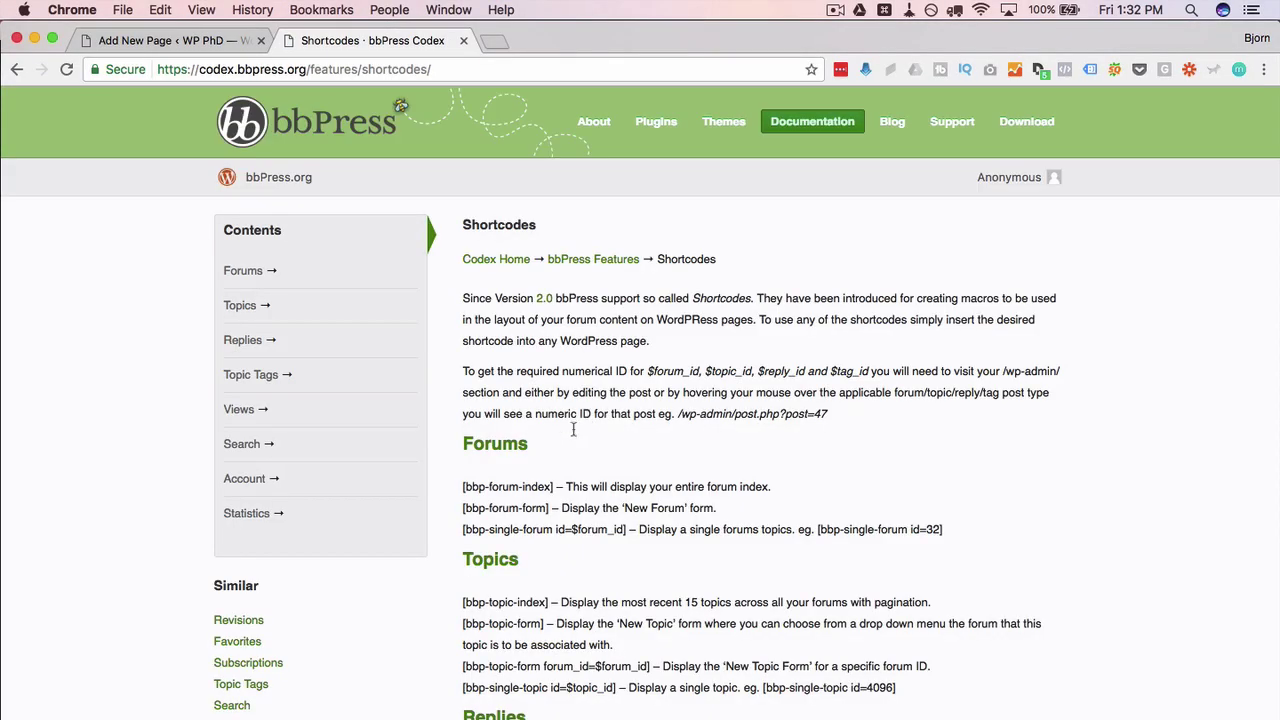
scroll(512, 488, "down", 5)
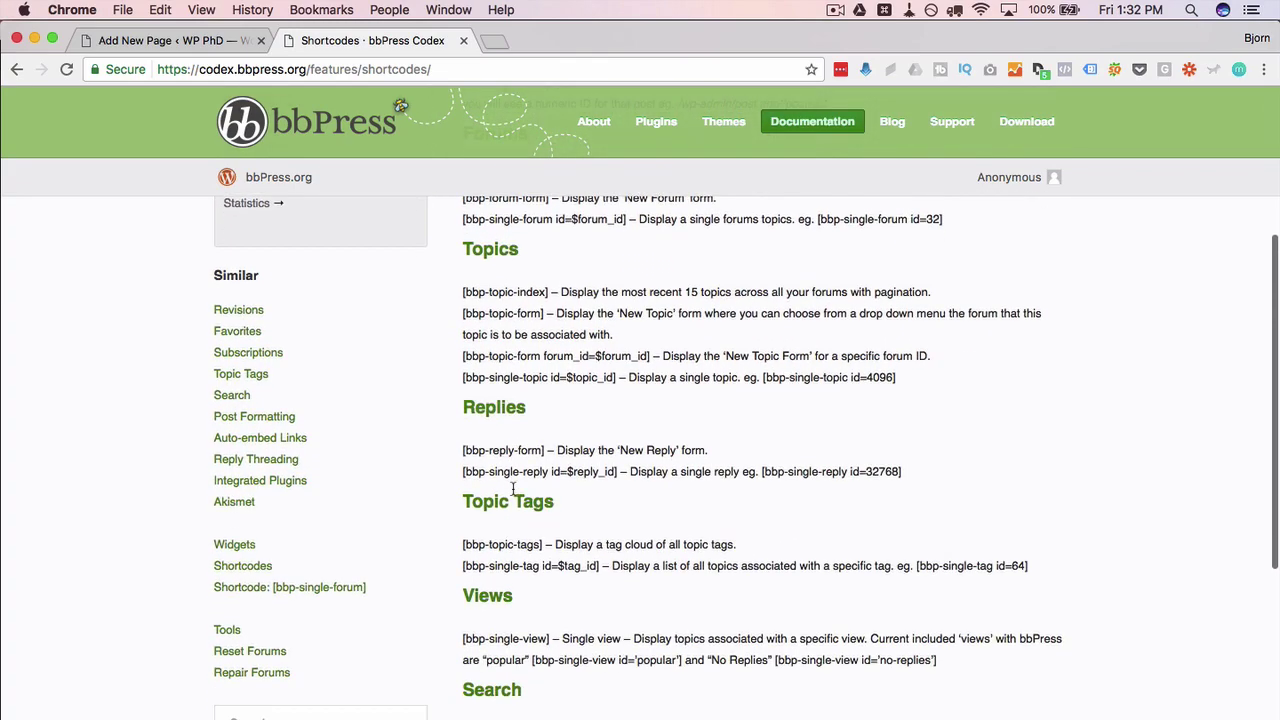
scroll(512, 488, "down", 3)
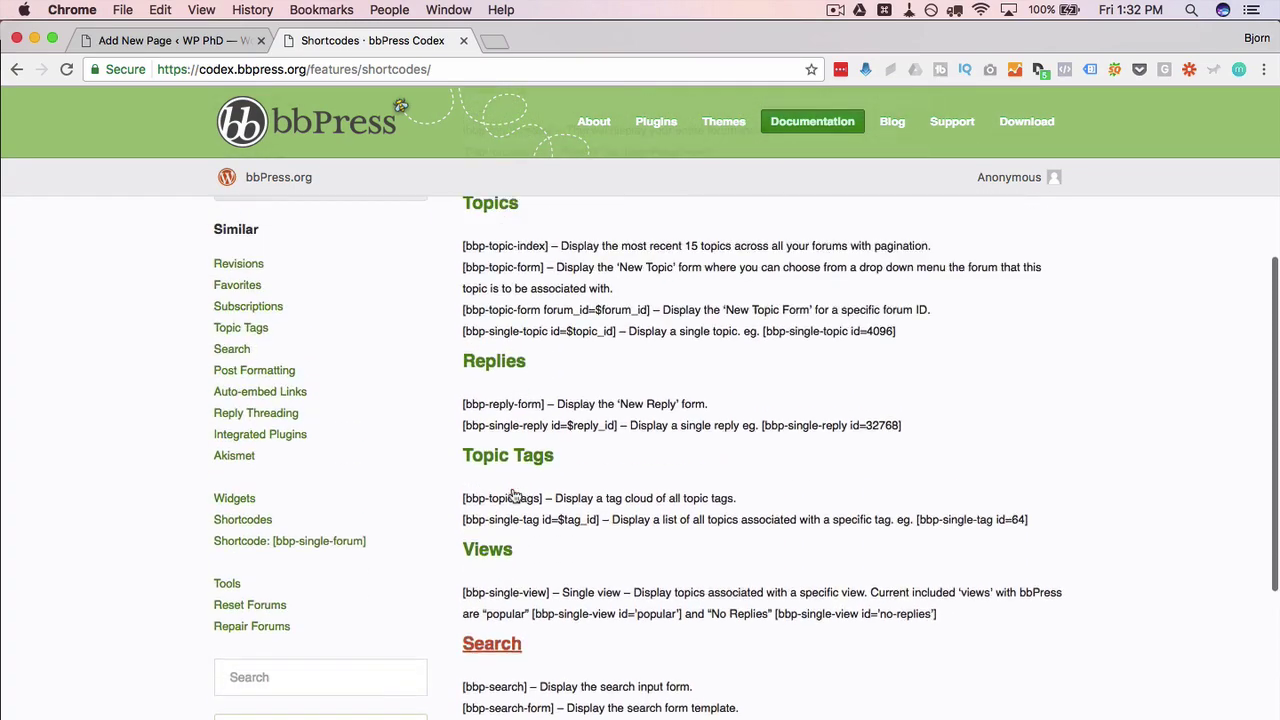
scroll(513, 490, "up", 10)
scroll(513, 494, "up", 3)
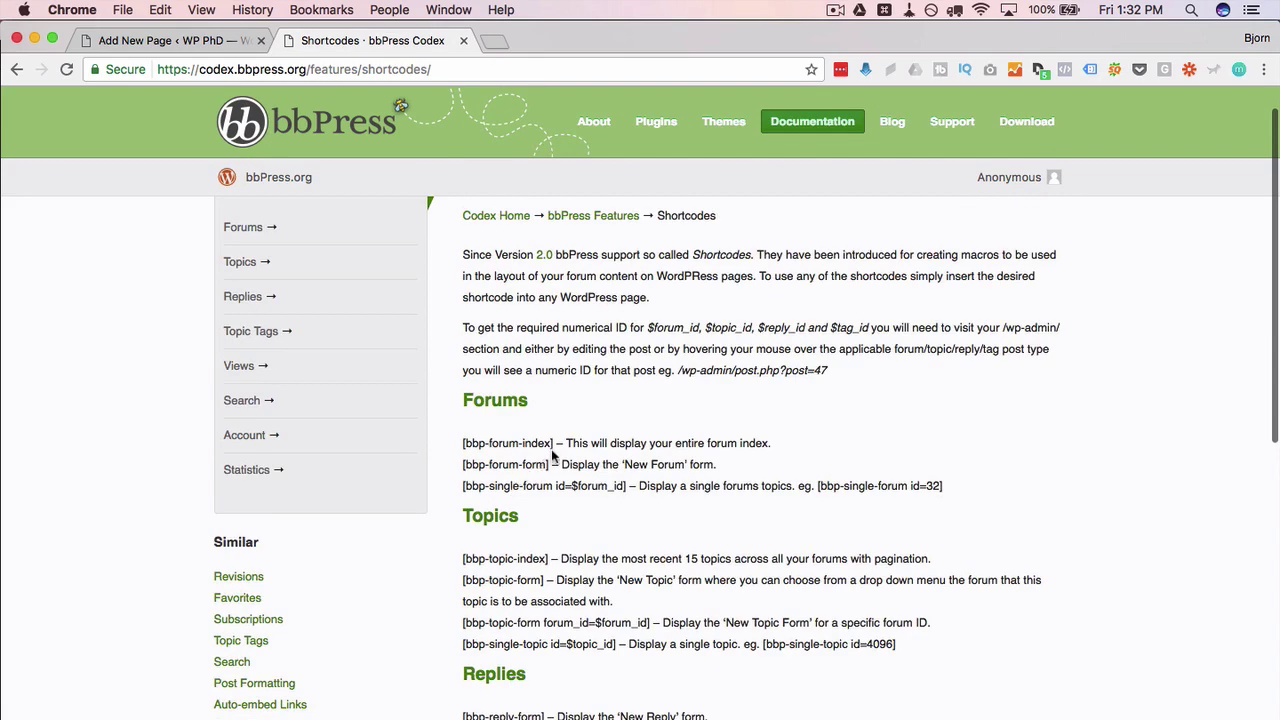
Step: Copy the [bbp-forum-index] shortcode and return to the Forums page draft
left_click_drag(552, 446, 462, 446)
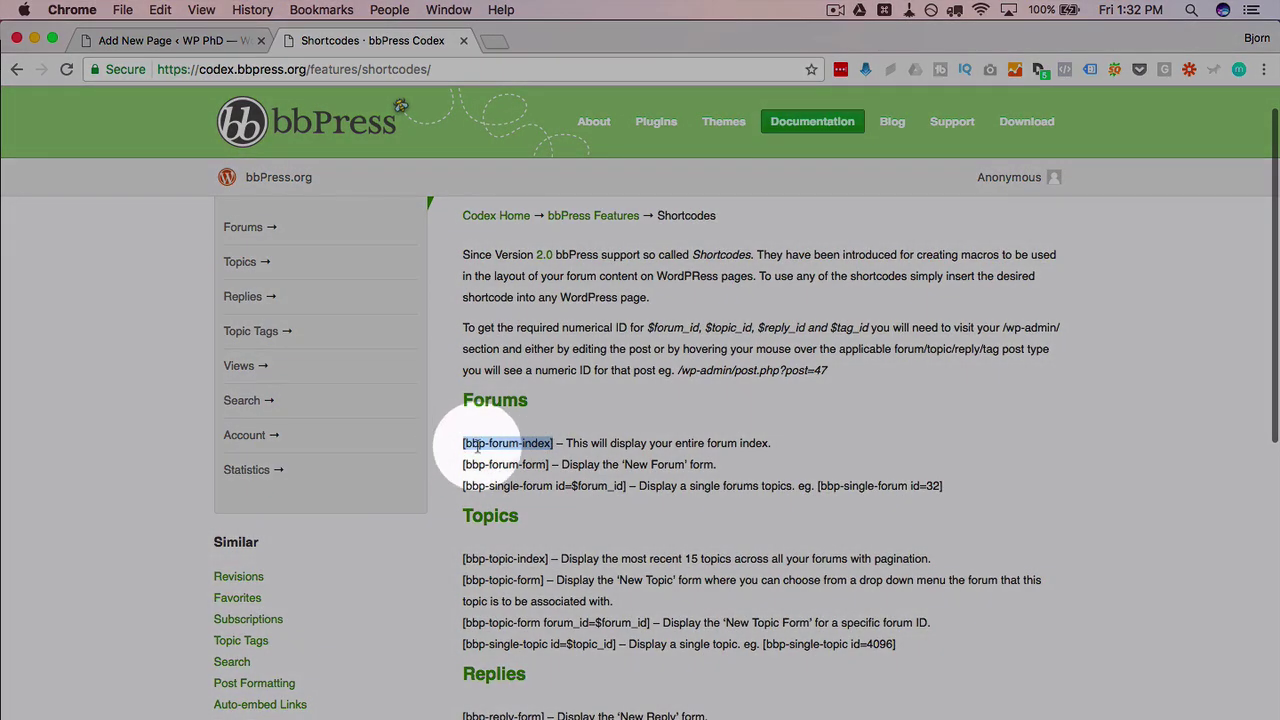
right_click(477, 448)
left_click(492, 480)
left_click(202, 40)
Step: Paste [bbp-forum-index] into the Forums page, publish it, and view it live in a new tab
left_click(284, 536)
right_click(285, 541)
left_click(320, 600)
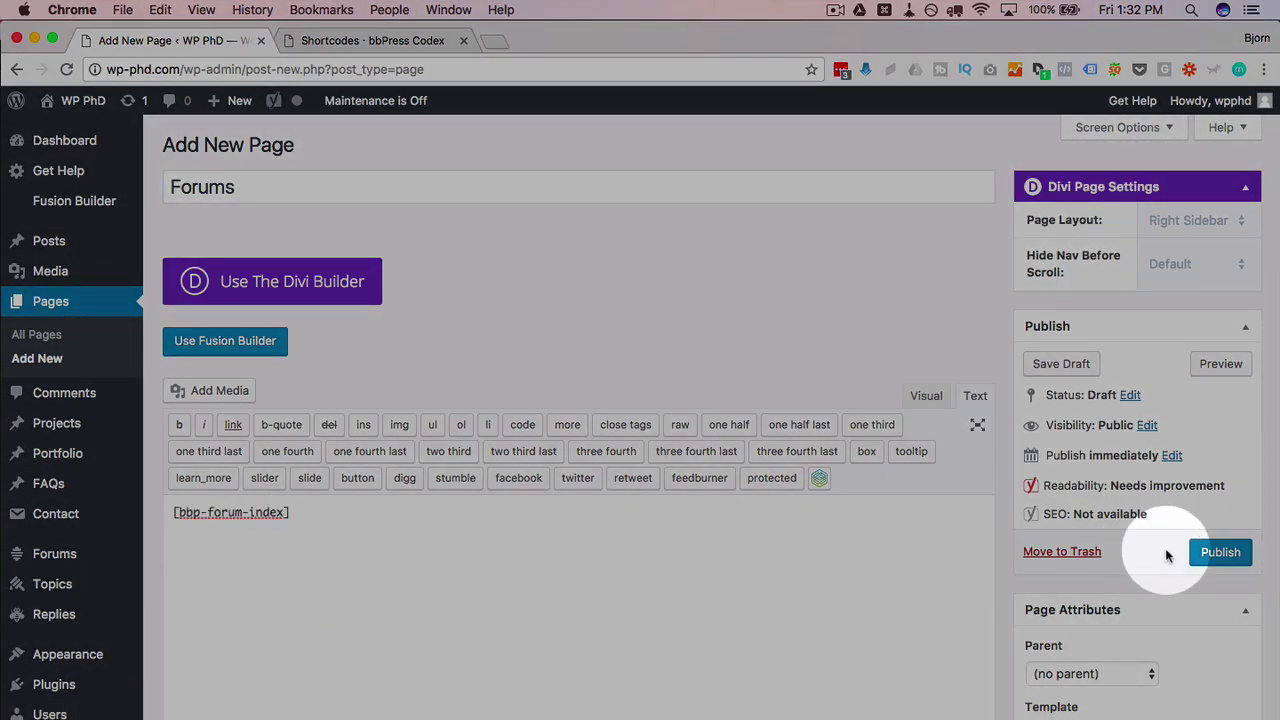
left_click(1212, 556)
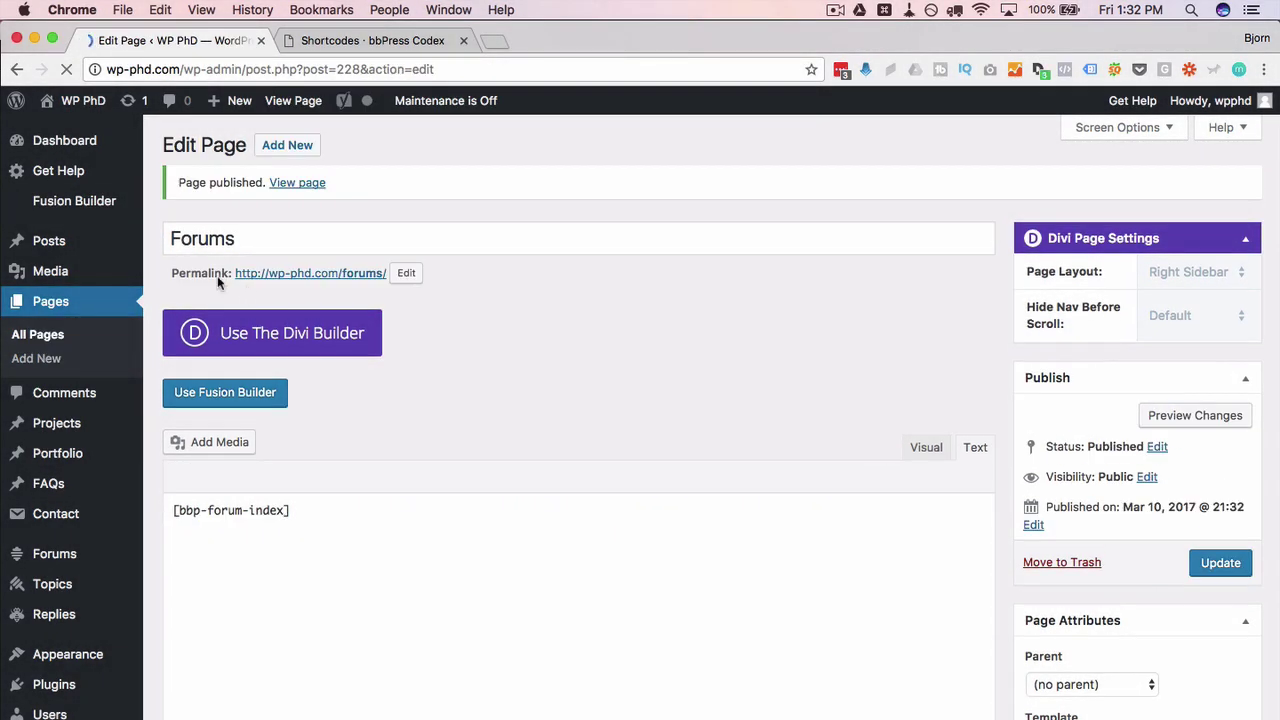
left_click(299, 280, "super")
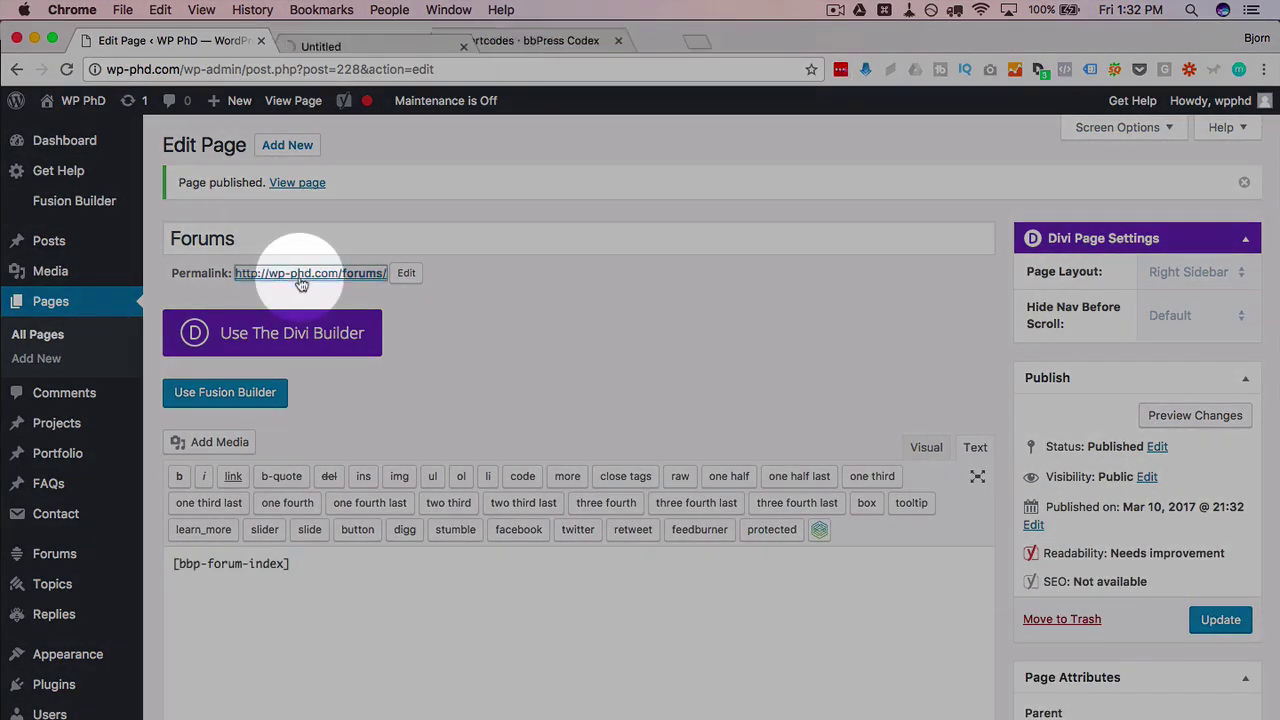
left_click(385, 48)
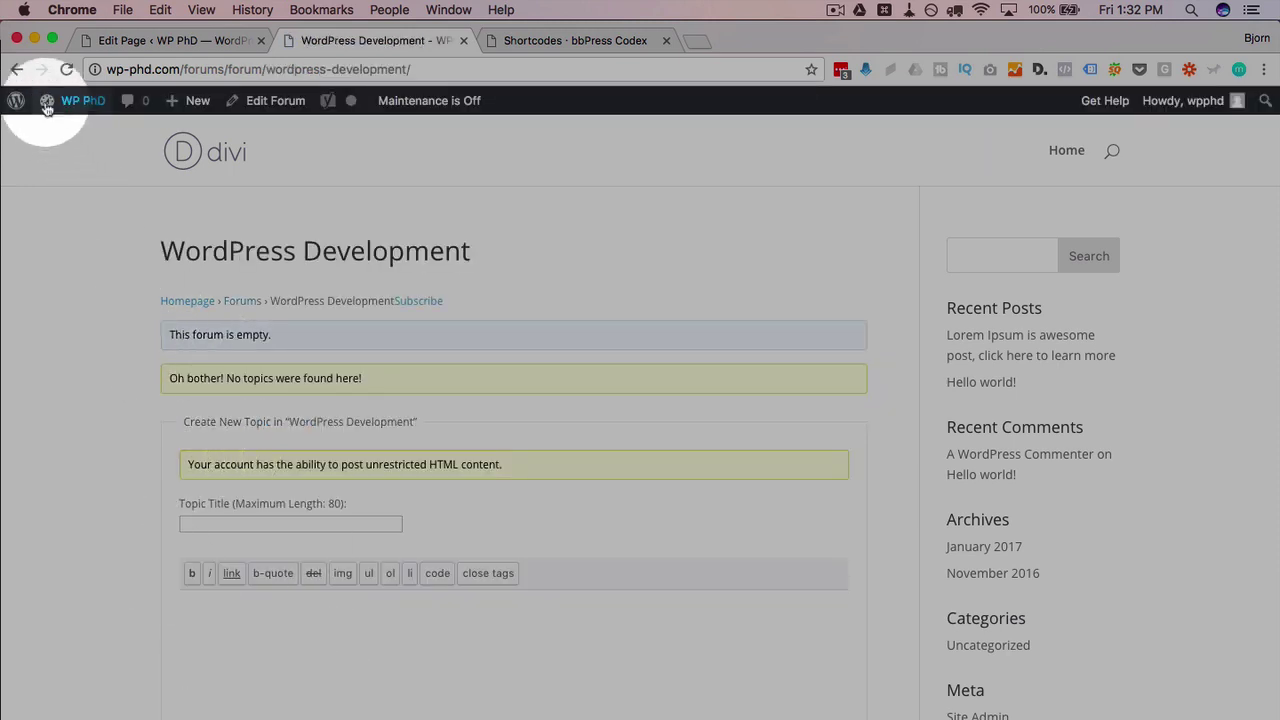
Step: Go back to check the live index listing all three forums, then return to the page editor
left_click(16, 69)
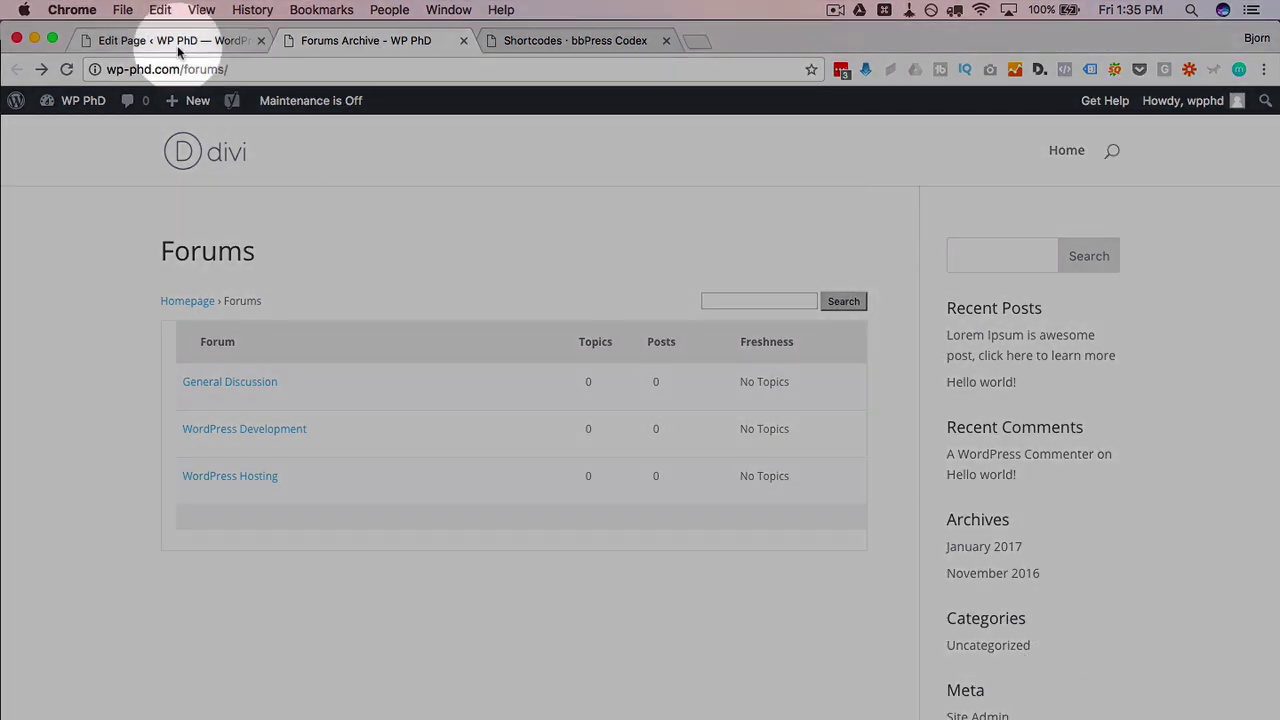
left_click(177, 45)
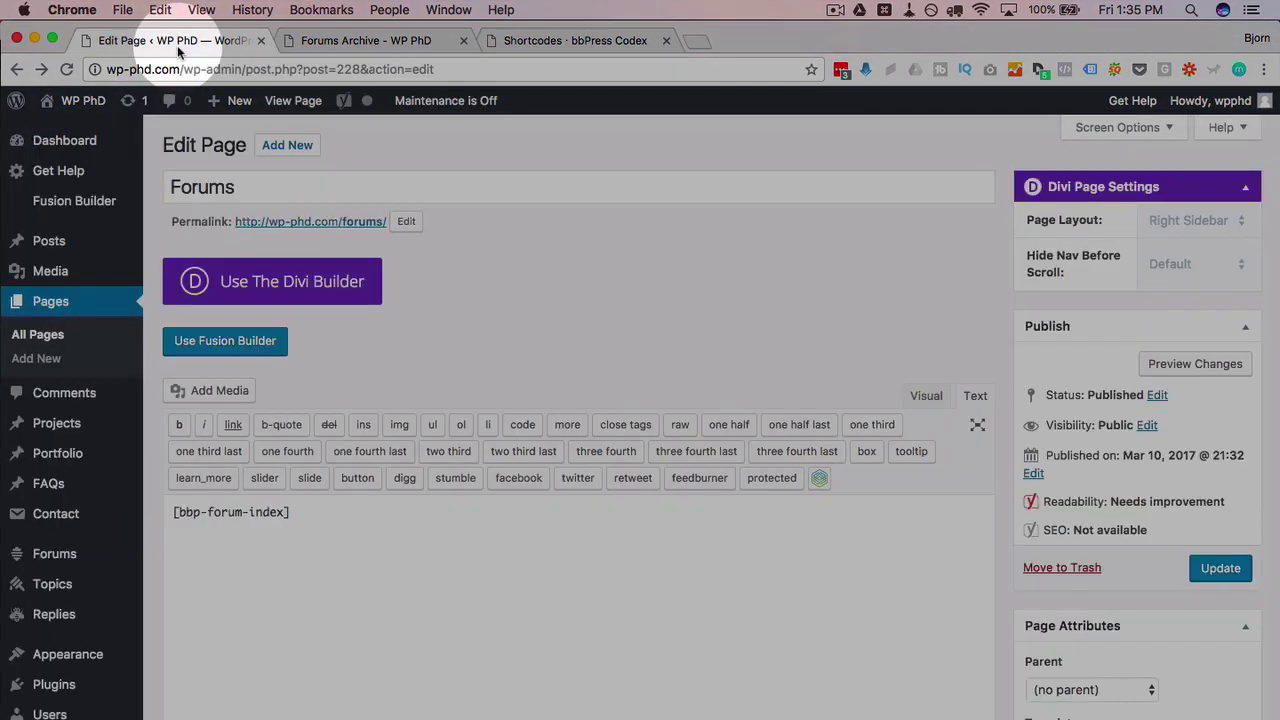
Step: Open Appearance > Widgets and scroll through the available bbPress widgets
mouse_move(93, 614)
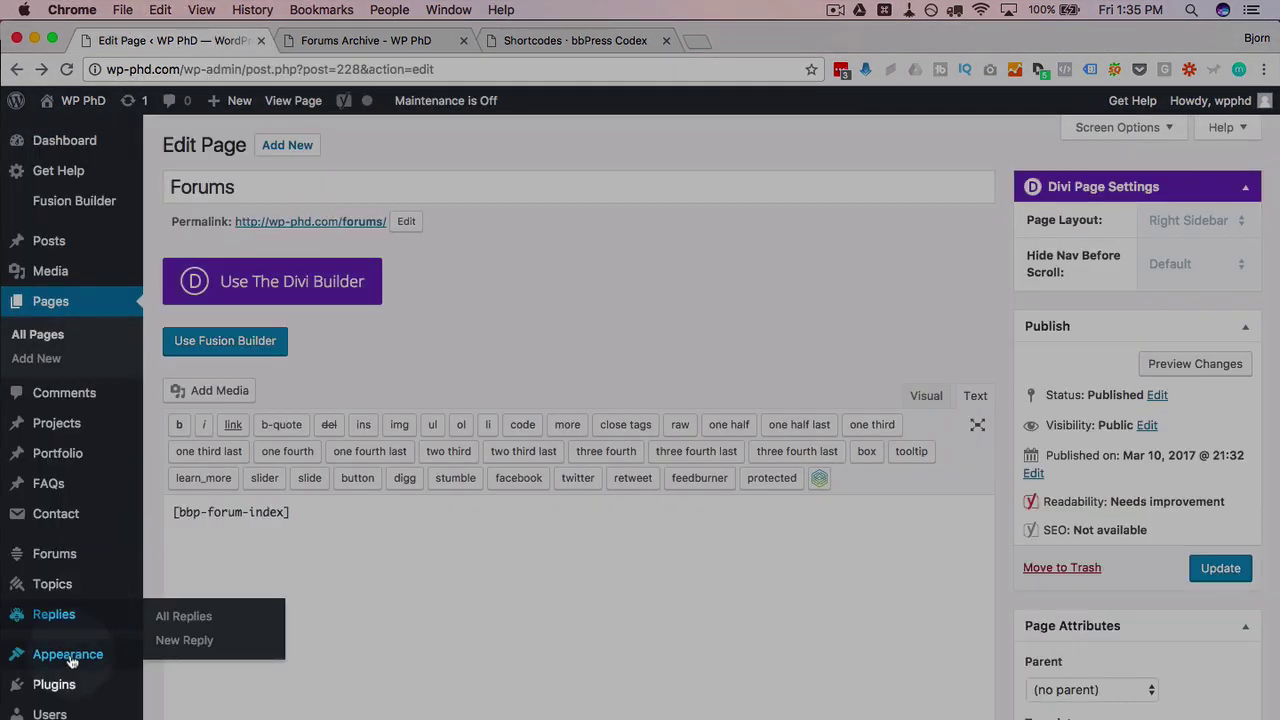
mouse_move(40, 656)
left_click(194, 684)
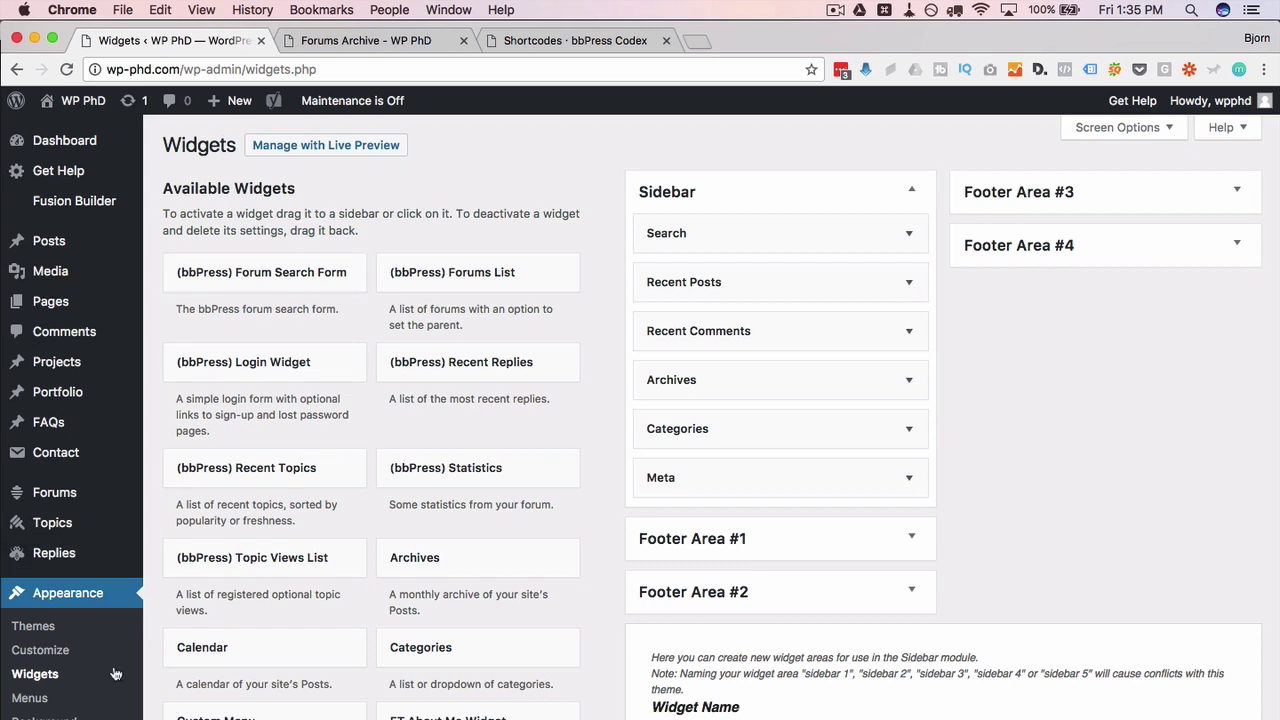
scroll(112, 674, "down", 3)
Step: Search plugins for 'bbpress tweak', then install and activate bbPress WP Tweaks
mouse_move(35, 610)
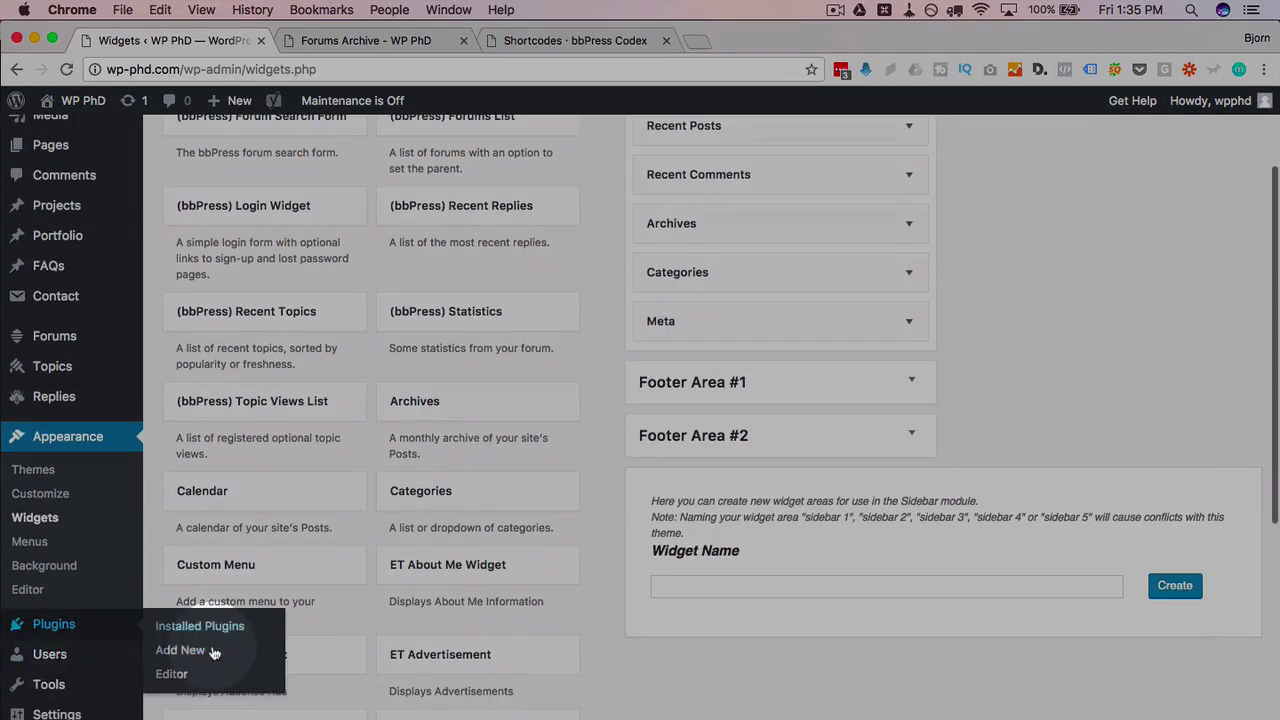
left_click(180, 650)
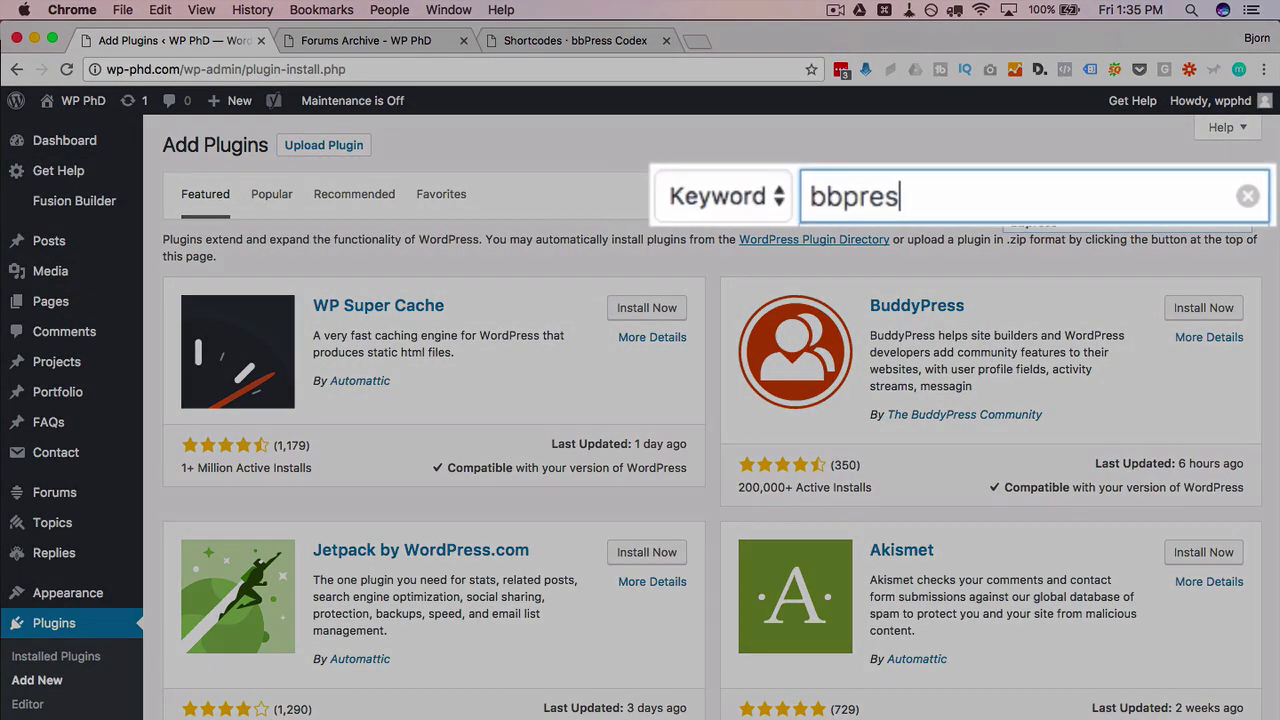
type("s tweak")
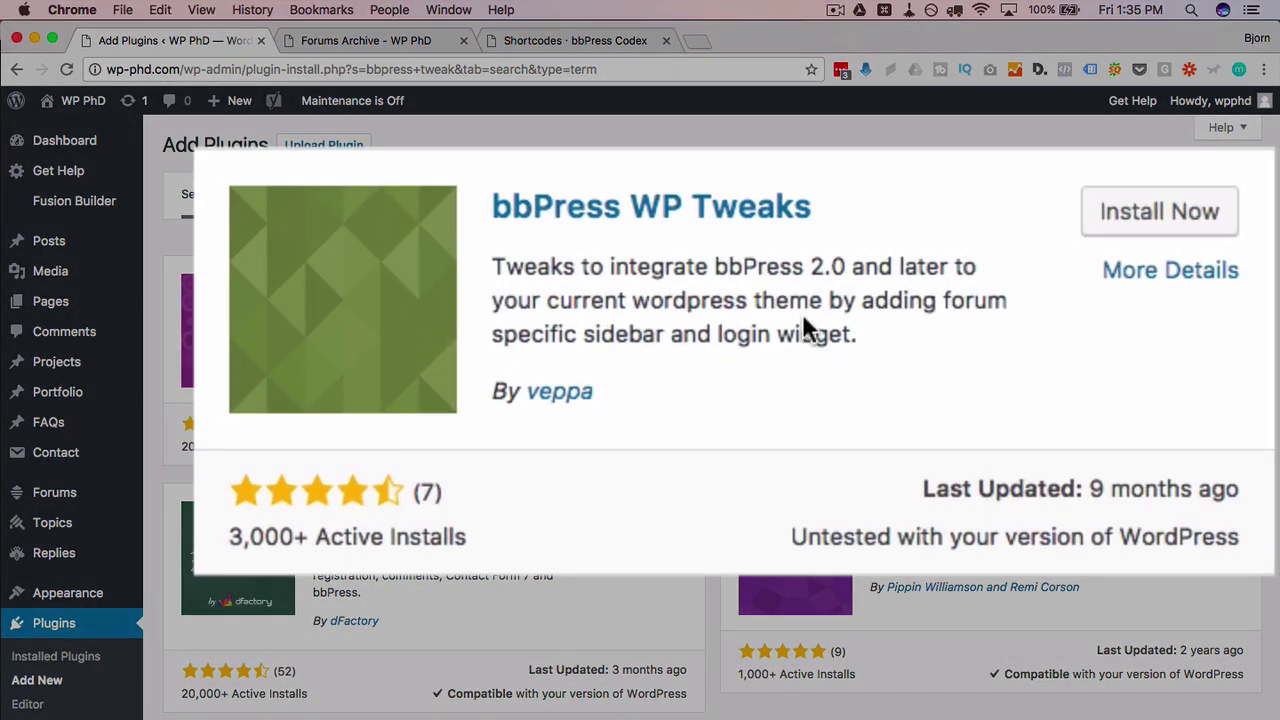
left_click_drag(860, 300, 851, 345)
left_click(863, 335)
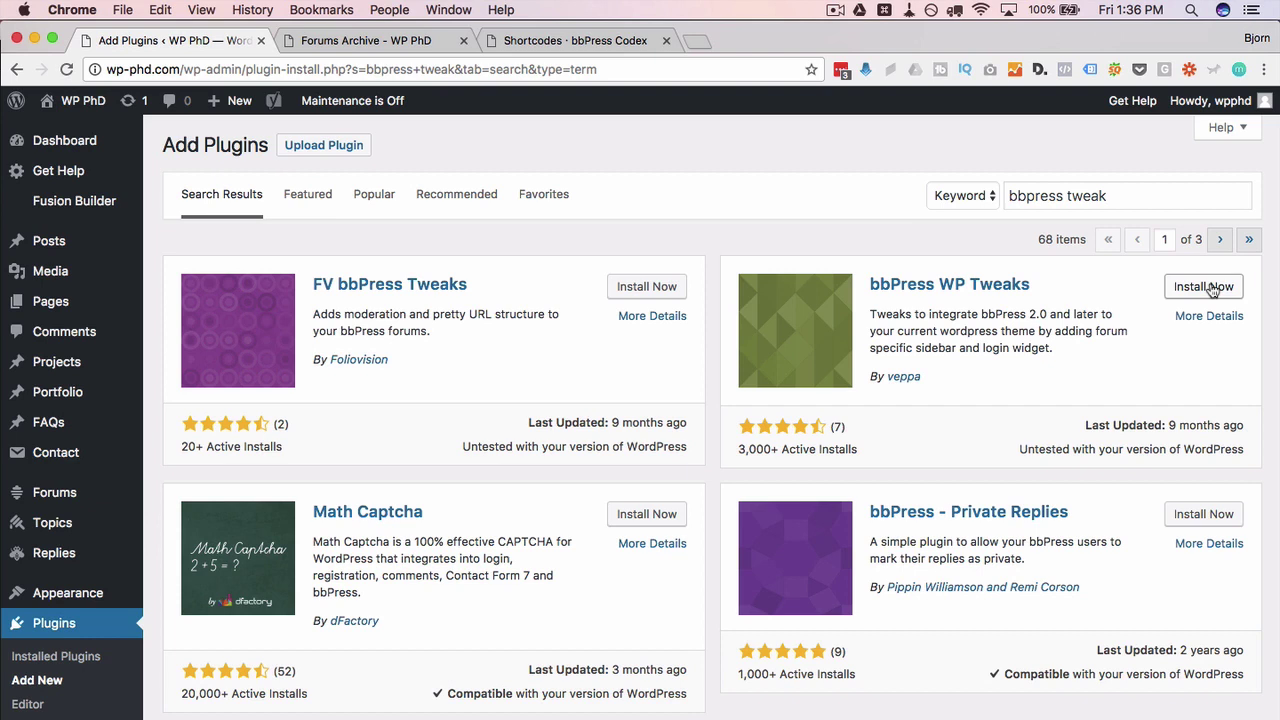
left_click(1197, 298)
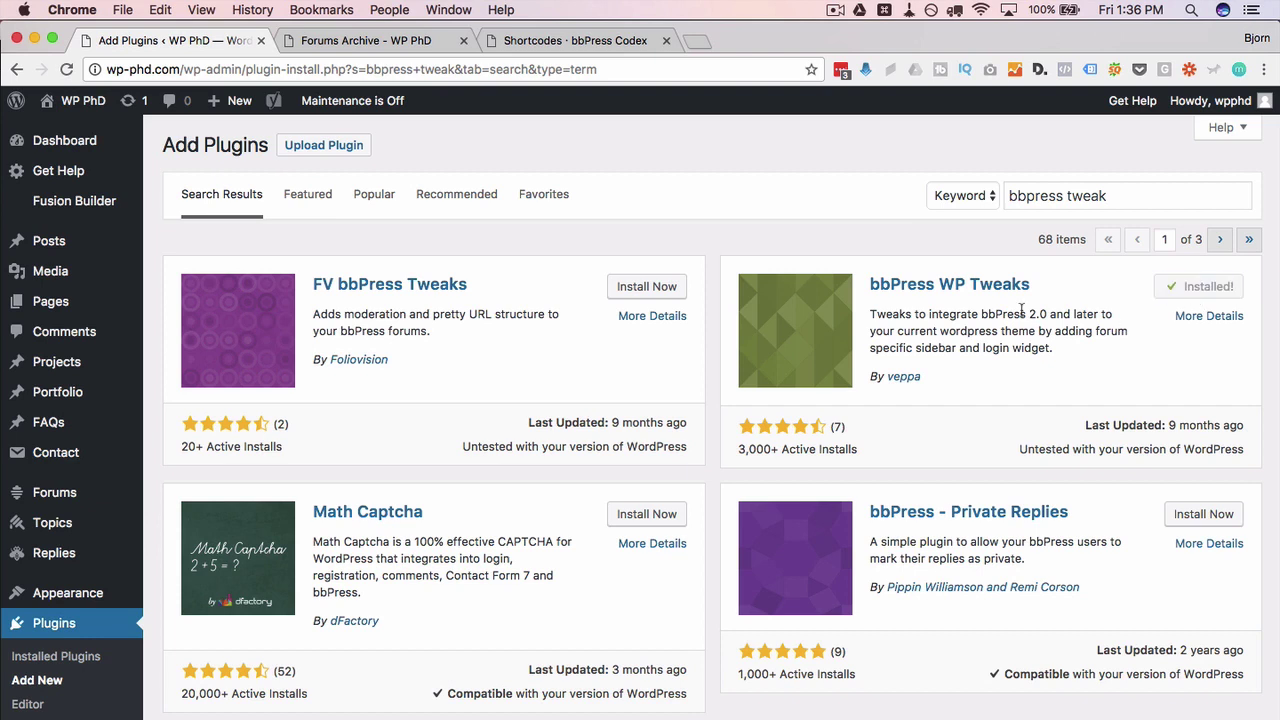
left_click(1200, 290)
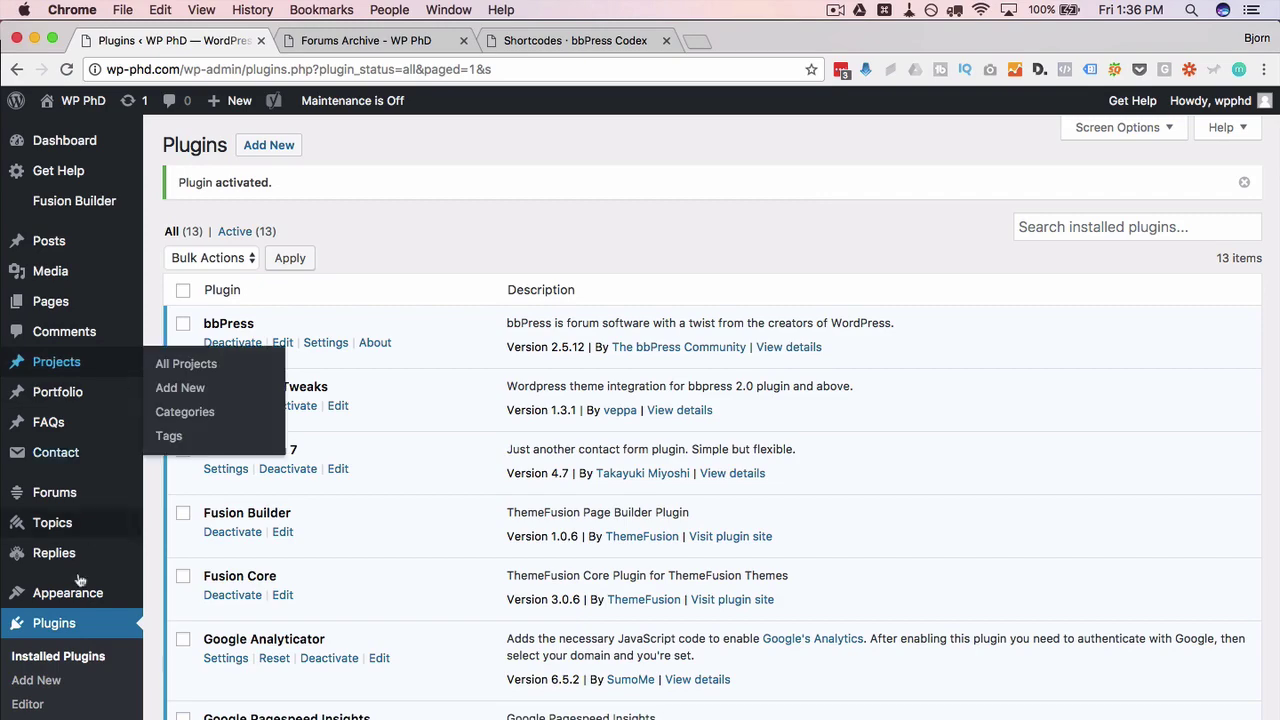
Step: Put the (bbPress) Login Widget in the bbPress sidebar in place of the wrongly added Login Links widget
left_click(76, 594)
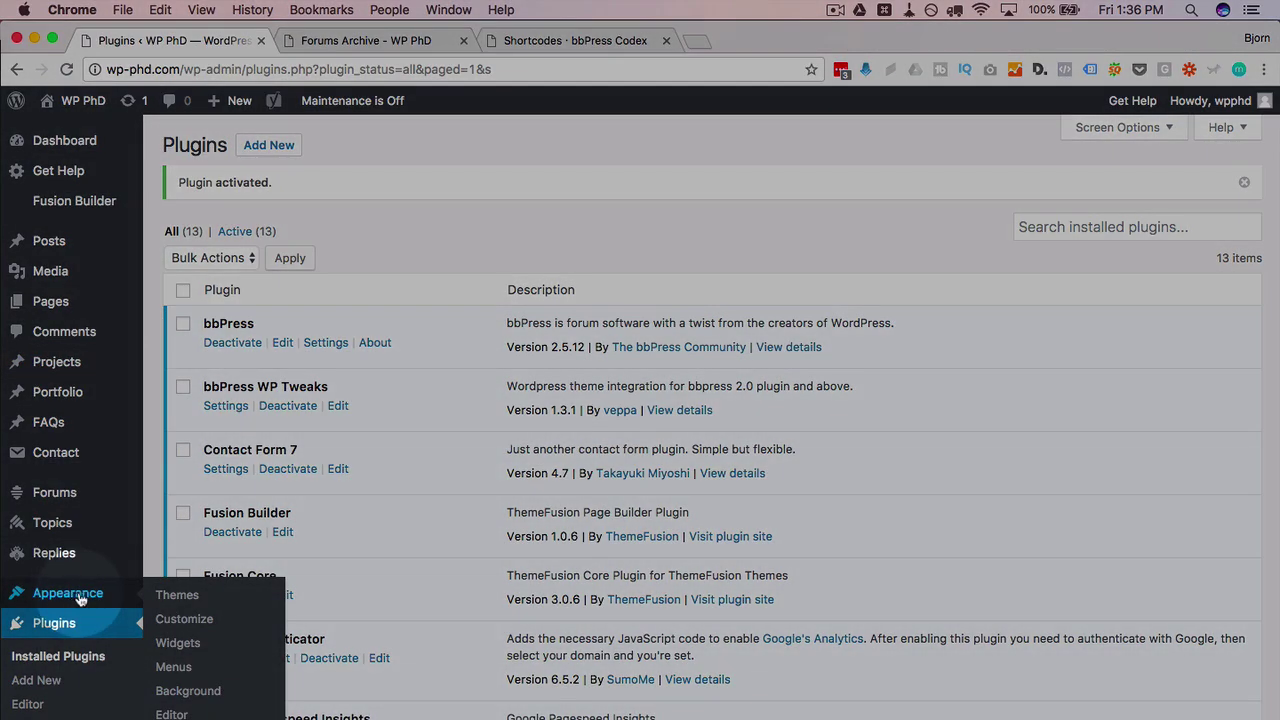
left_click(180, 644)
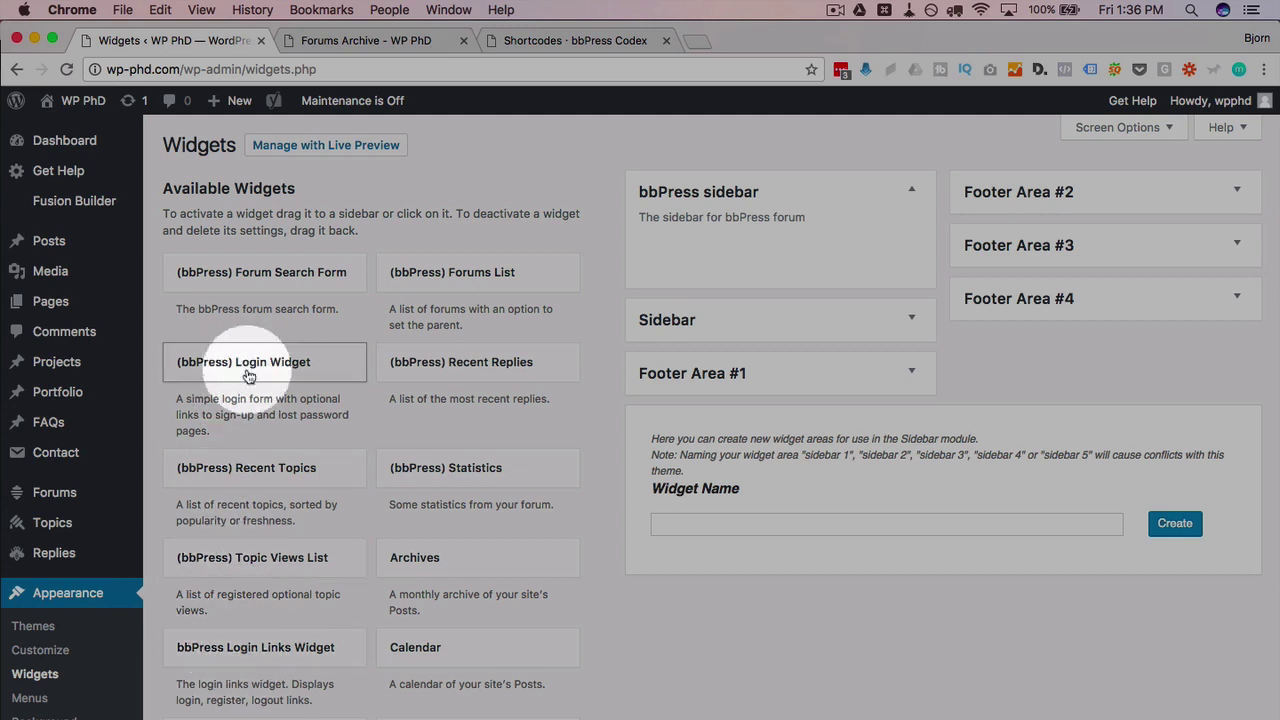
left_click_drag(250, 655, 749, 246)
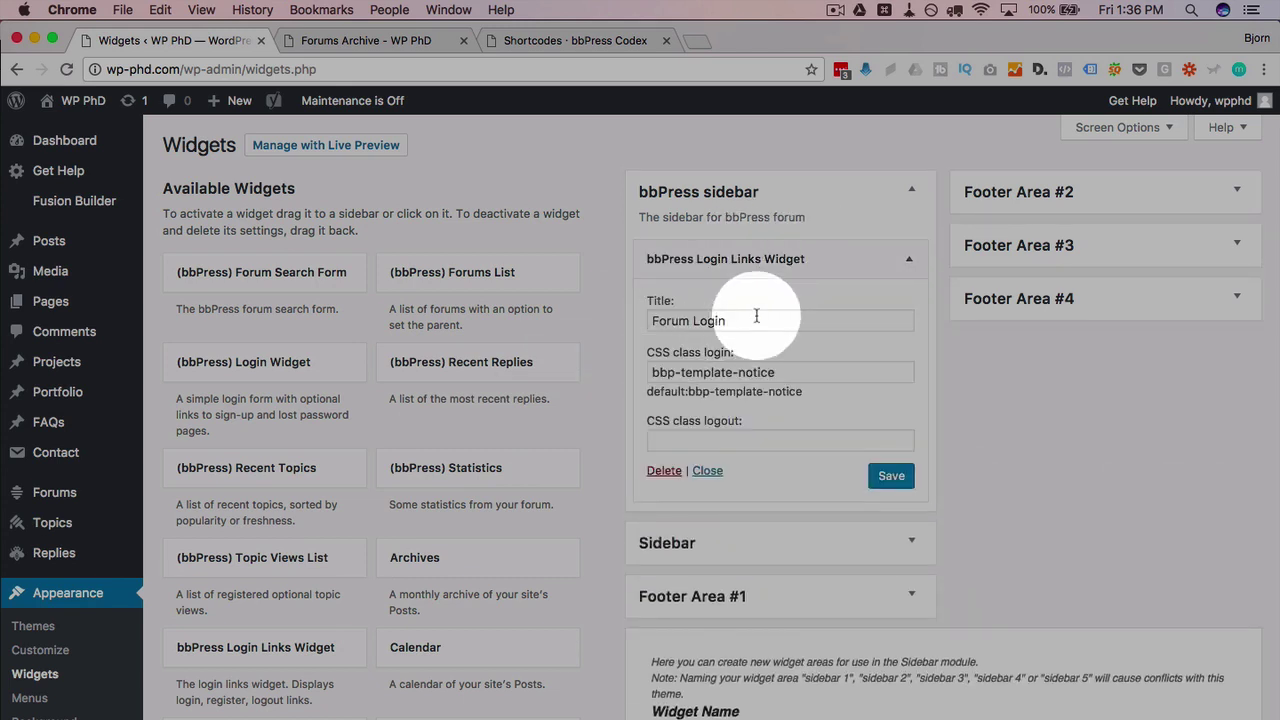
left_click(665, 471)
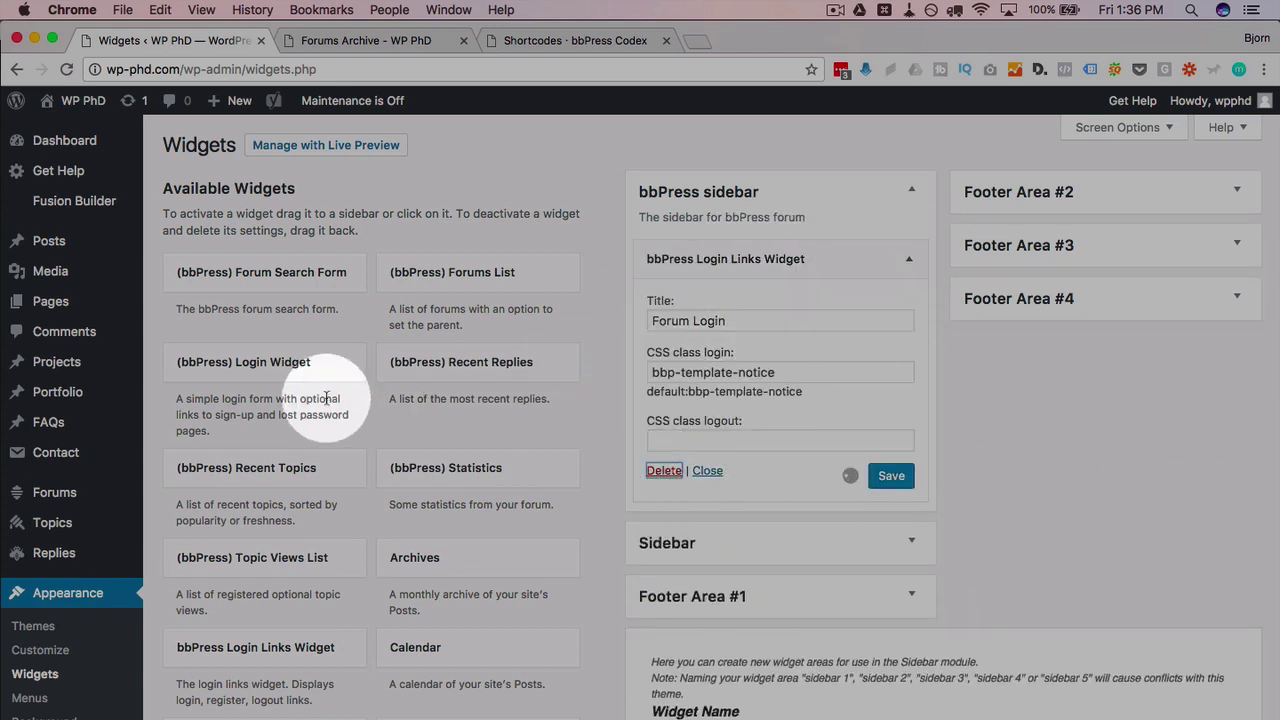
left_click_drag(246, 373, 736, 234)
Step: Title the login widget 'Forum Login', leave the Register and Lost Password URIs empty, and save
left_click(704, 325)
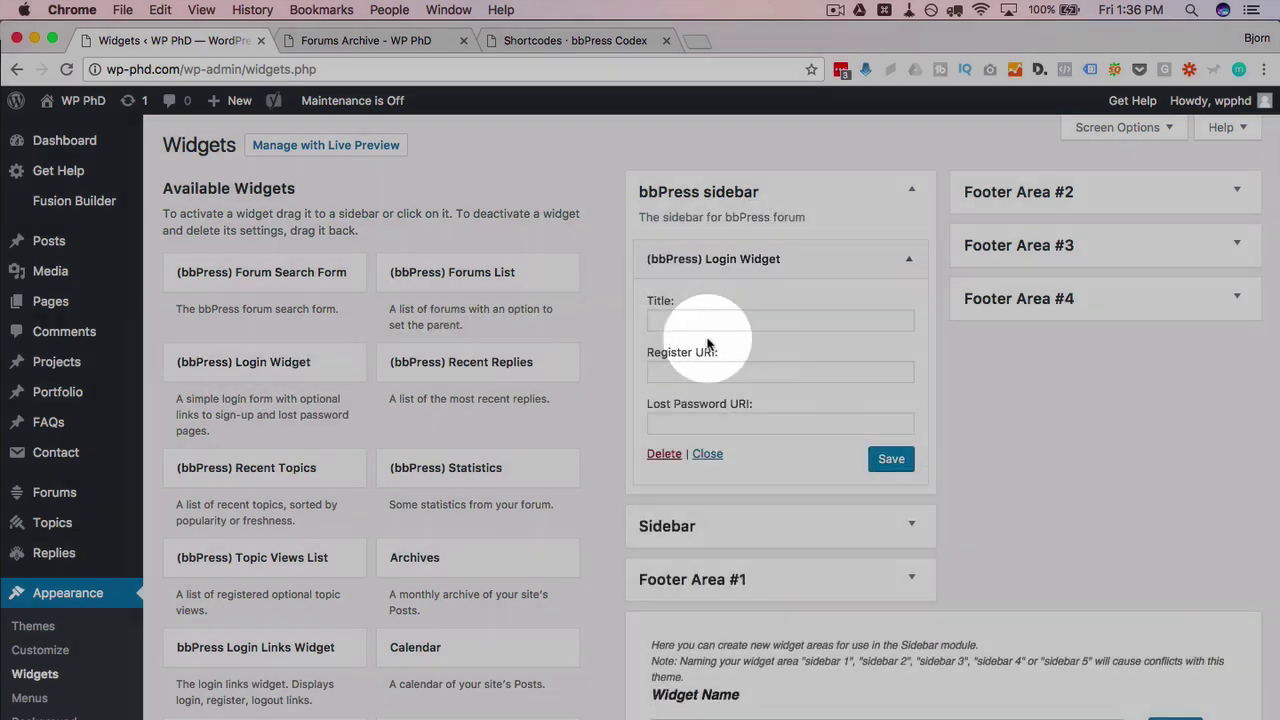
type("Forum Login")
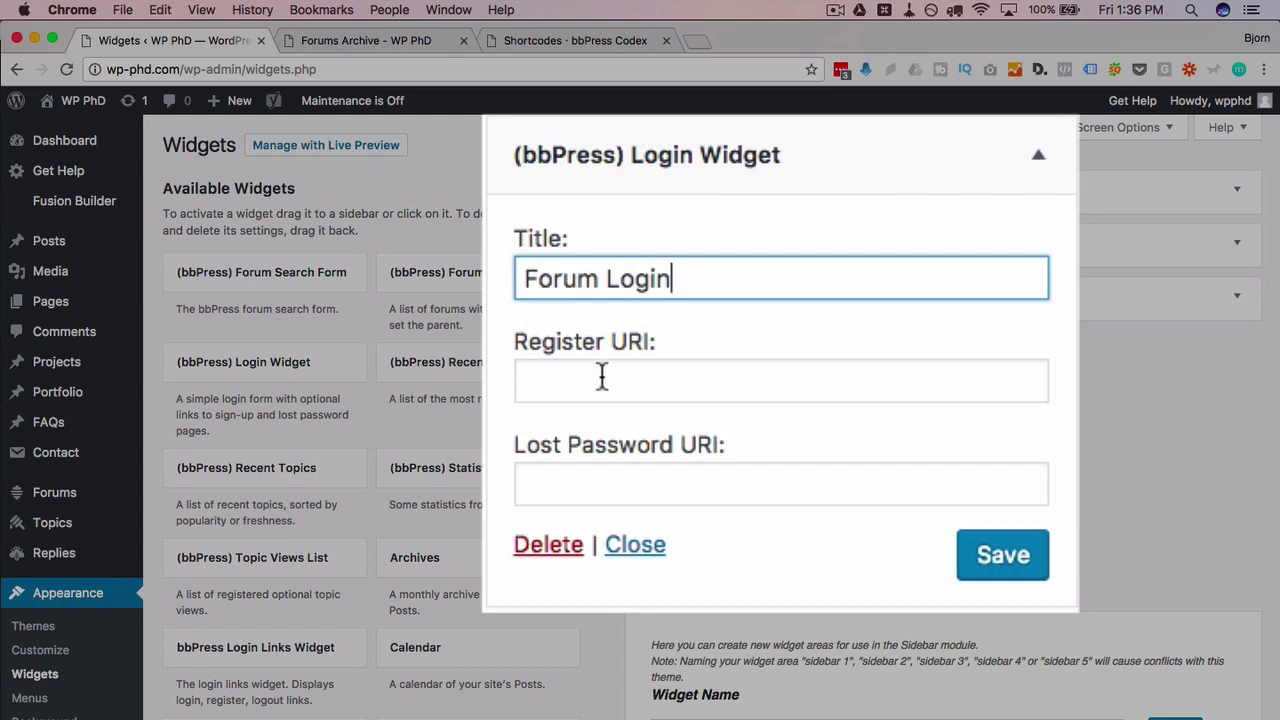
left_click(600, 375)
left_click(589, 480)
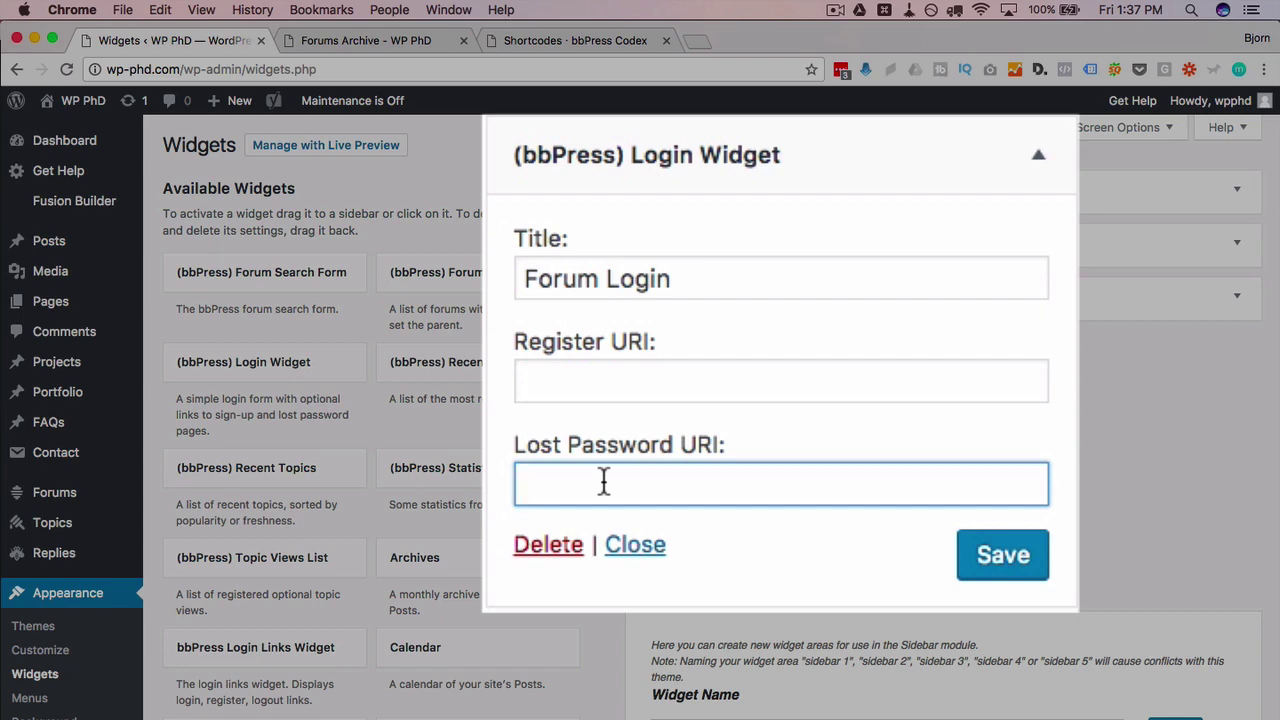
left_click(1022, 570)
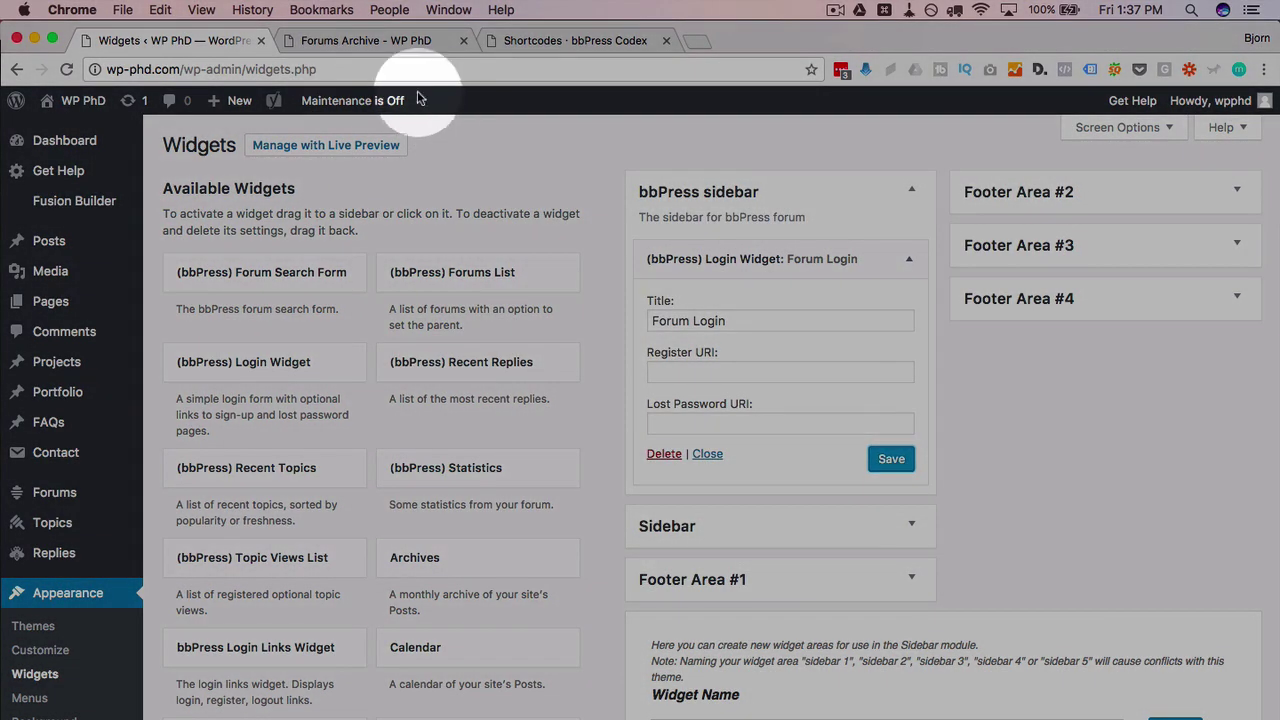
Step: Reload the live forums page, then view it logged out in a private window and close that window
left_click(345, 40)
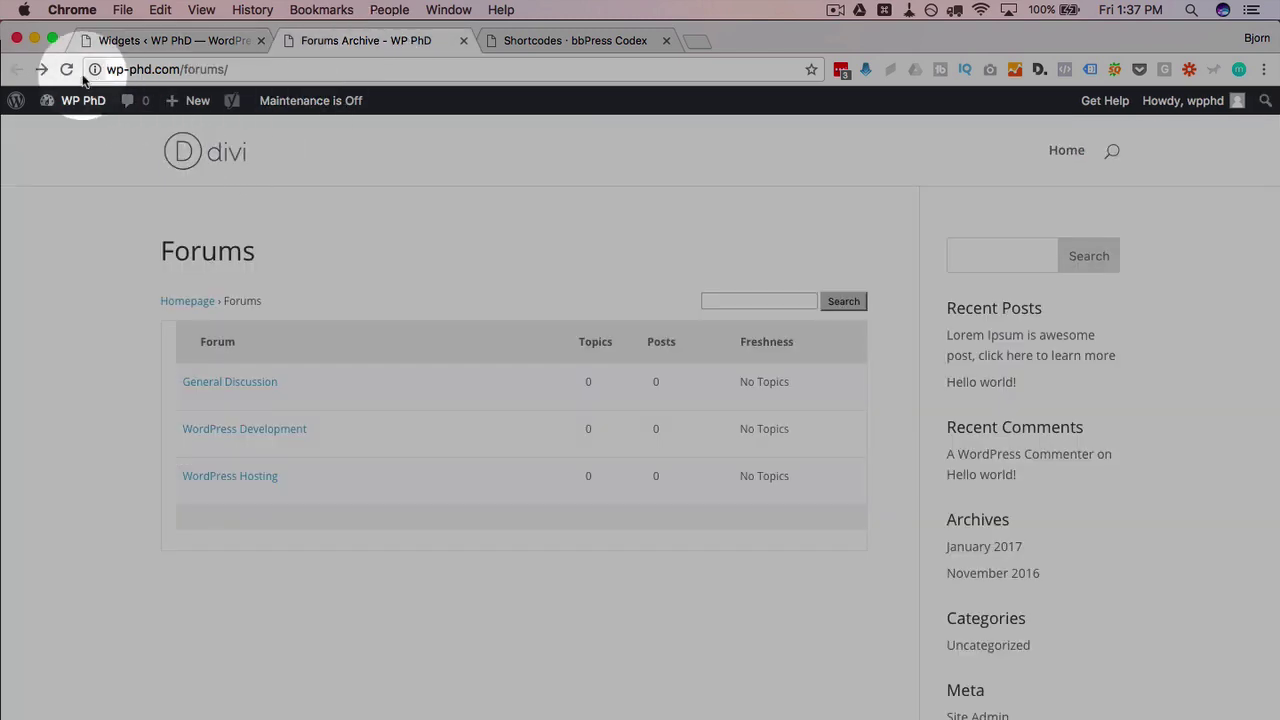
left_click(66, 70)
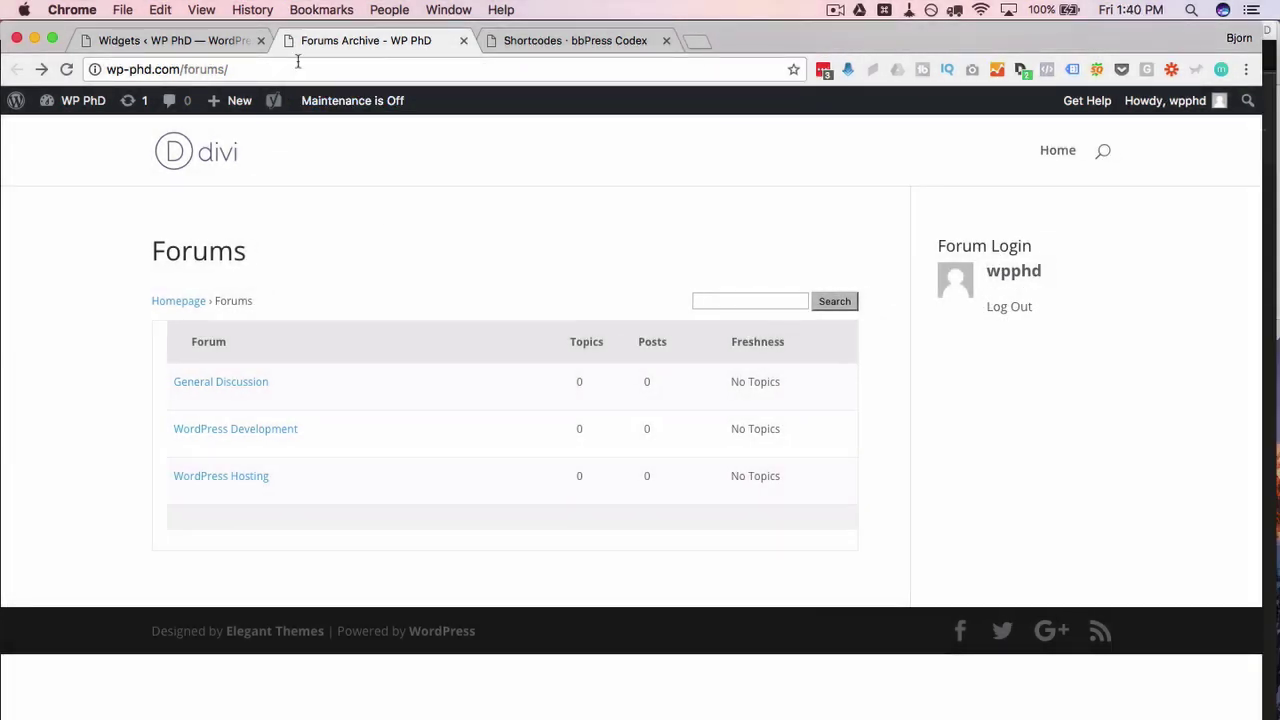
left_click(297, 67)
key("super+c")
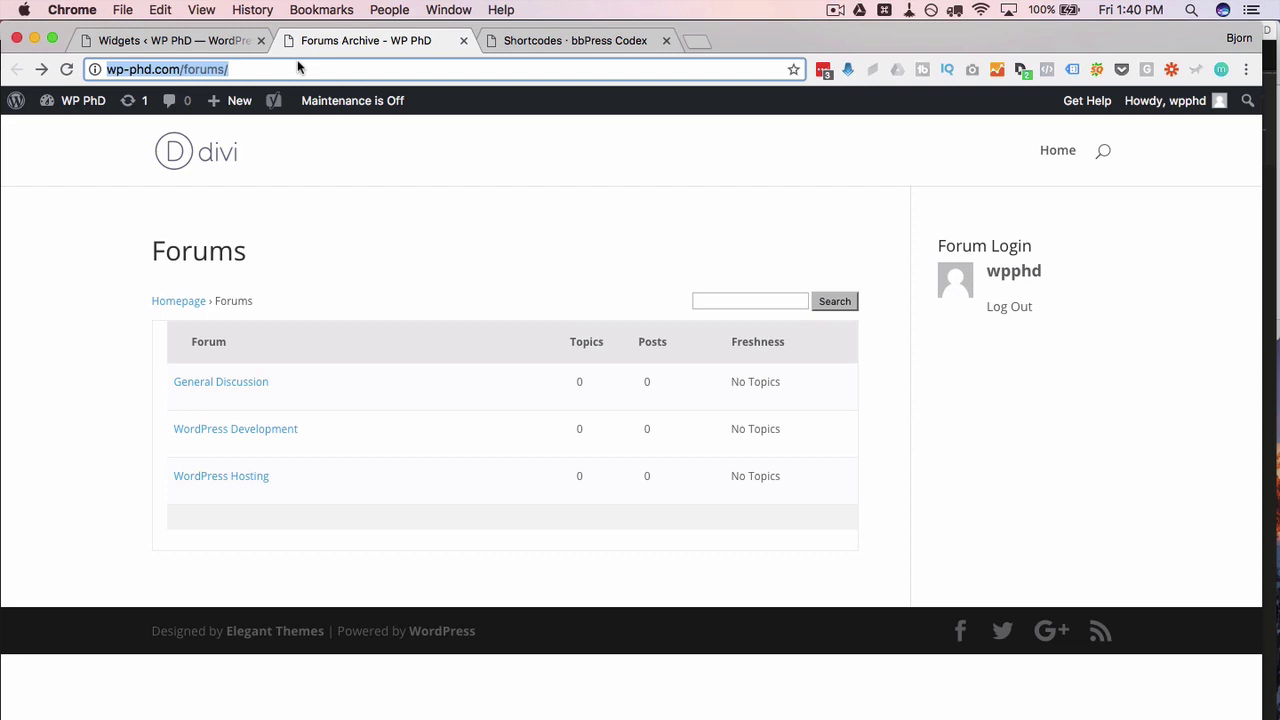
key("super+shift+n")
key("super+v")
key("Return")
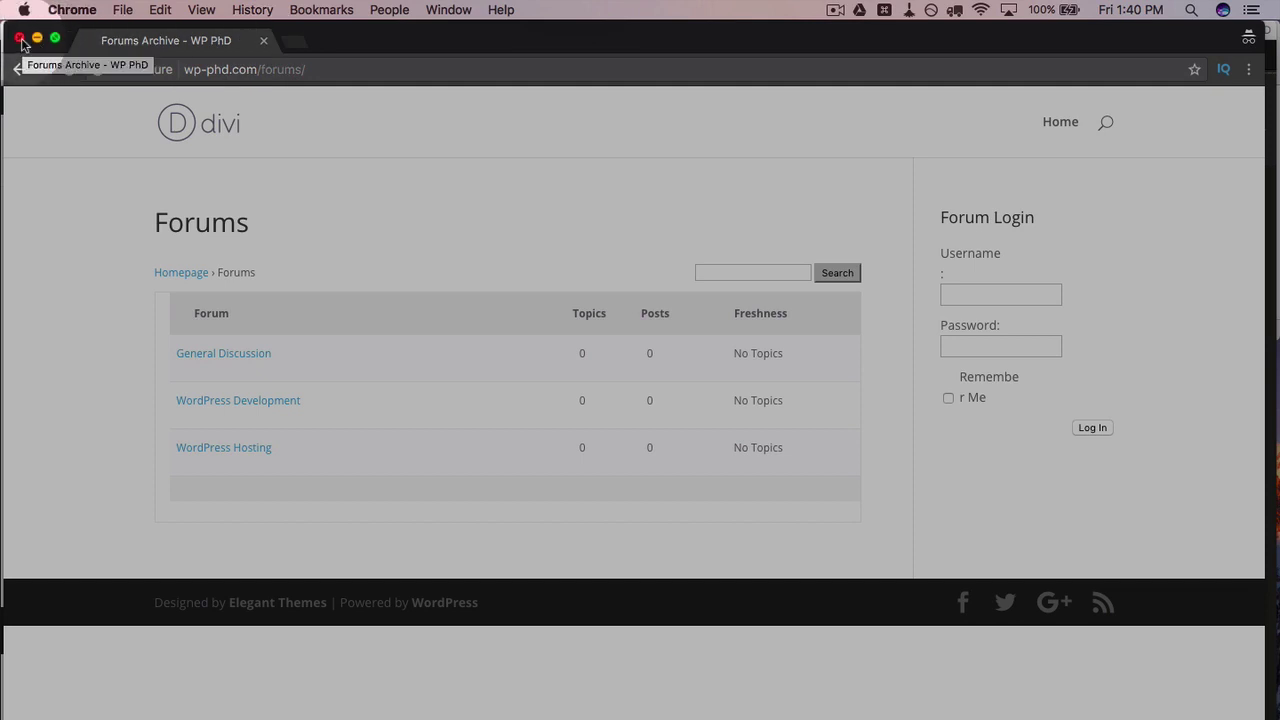
left_click(20, 40)
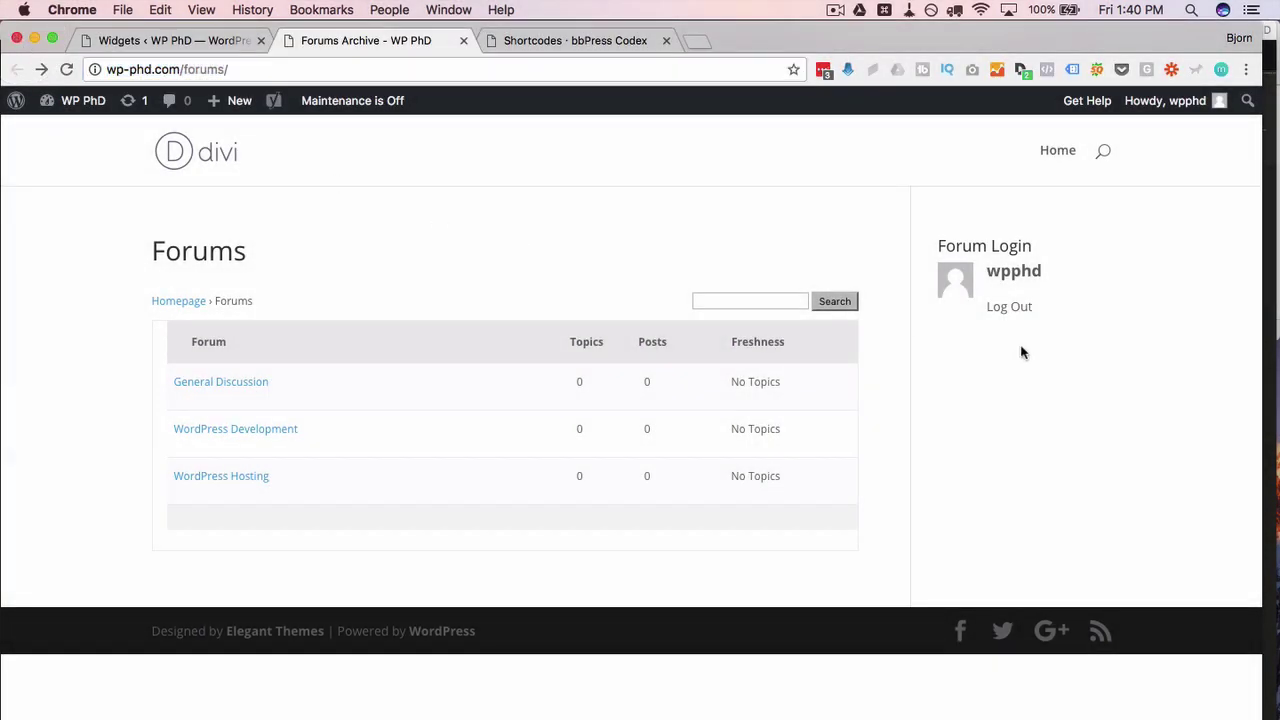
Step: Check the widget's empty URI fields and open two new page editors in background tabs
left_click(193, 40)
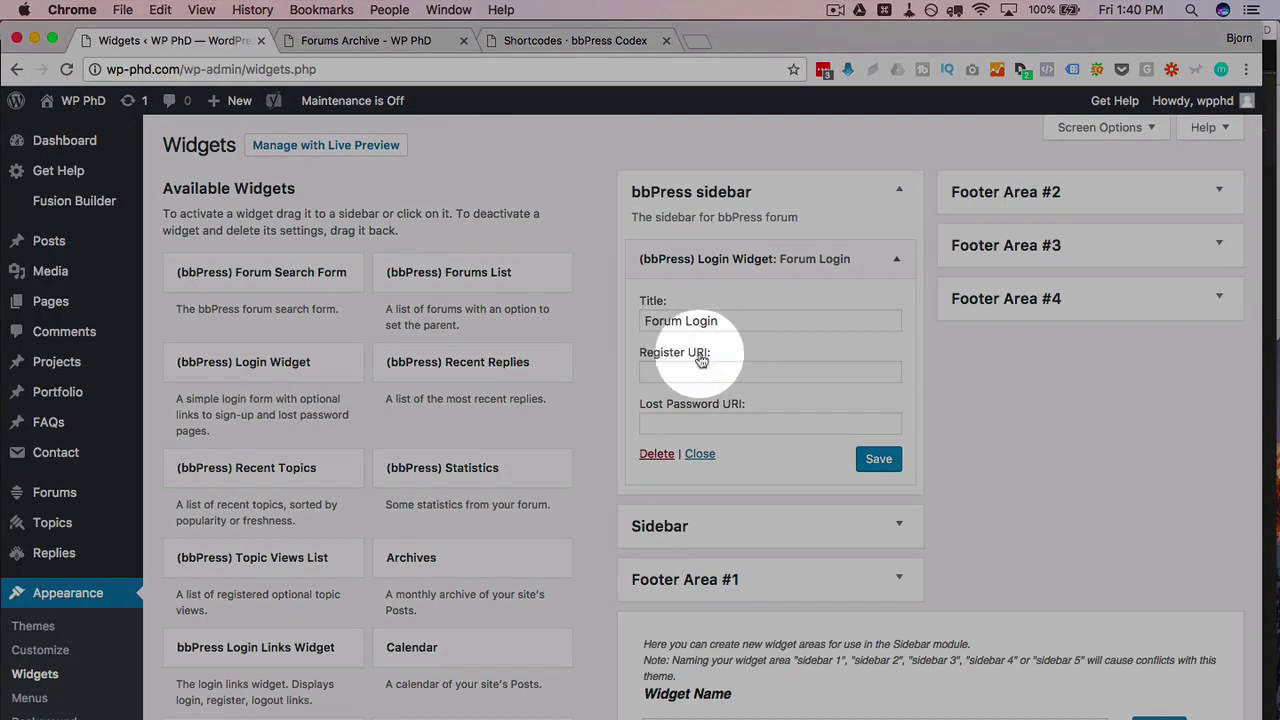
left_click(672, 371)
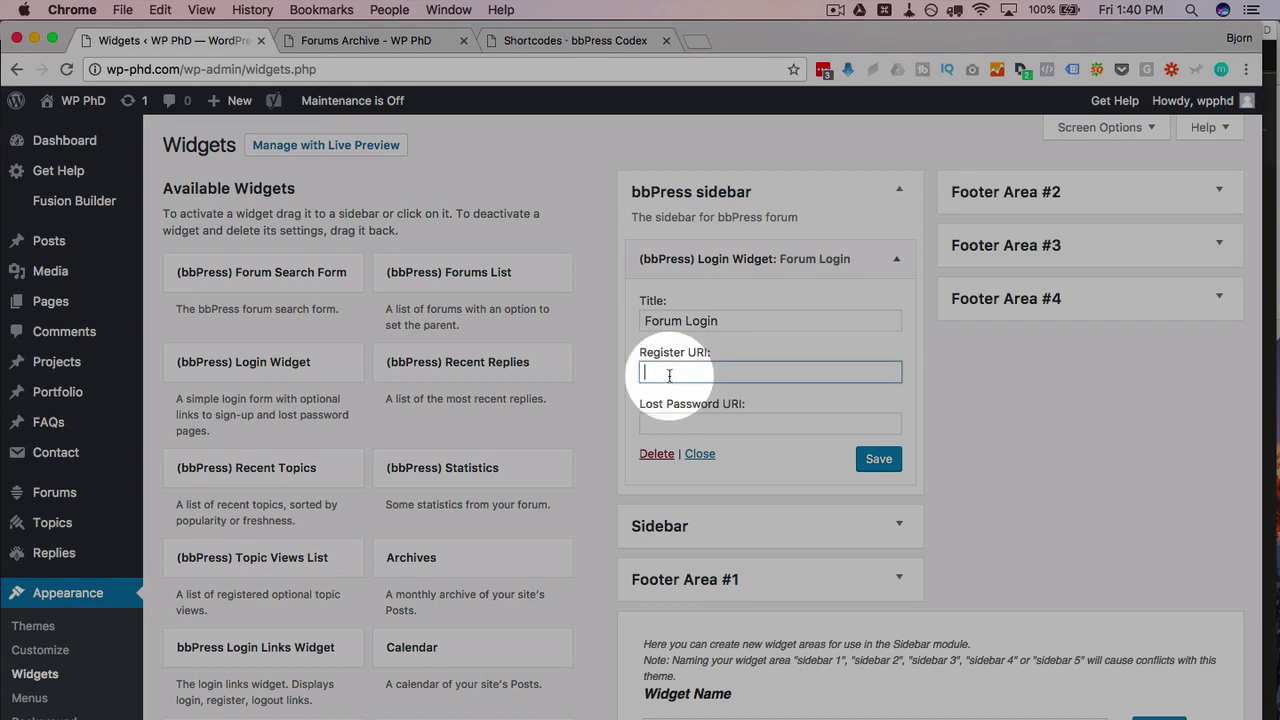
left_click(712, 427)
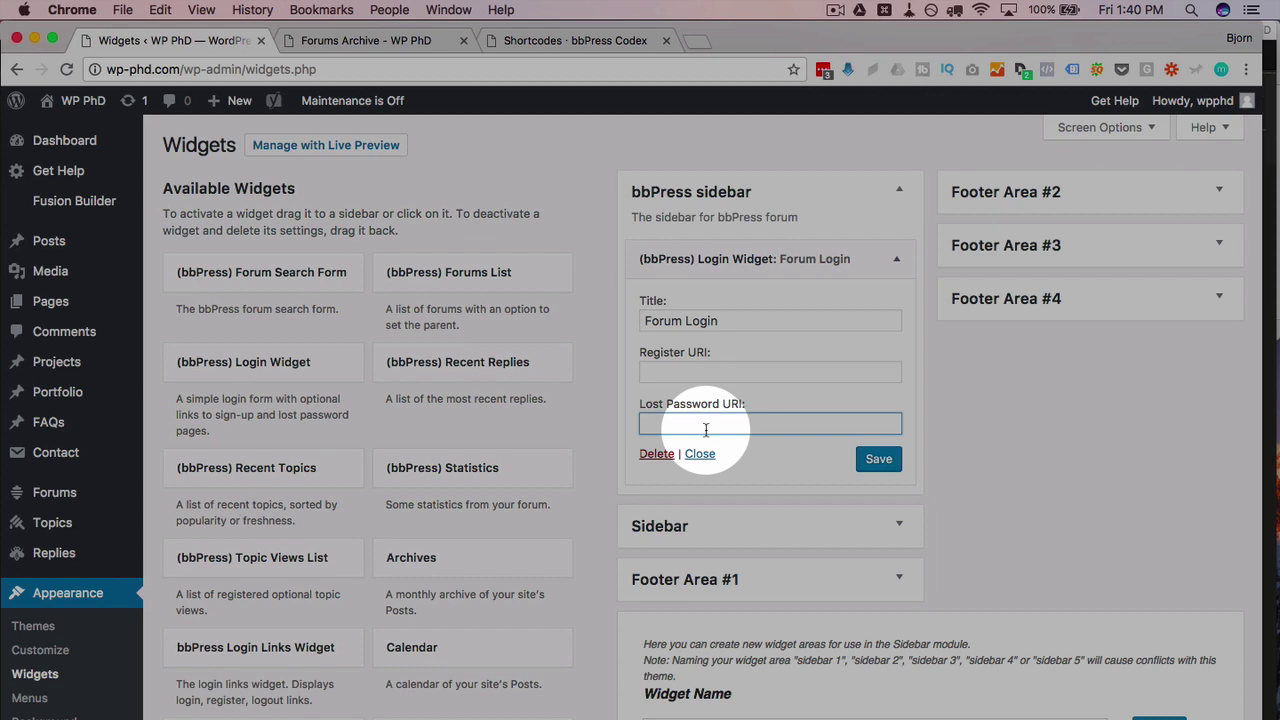
mouse_move(41, 311)
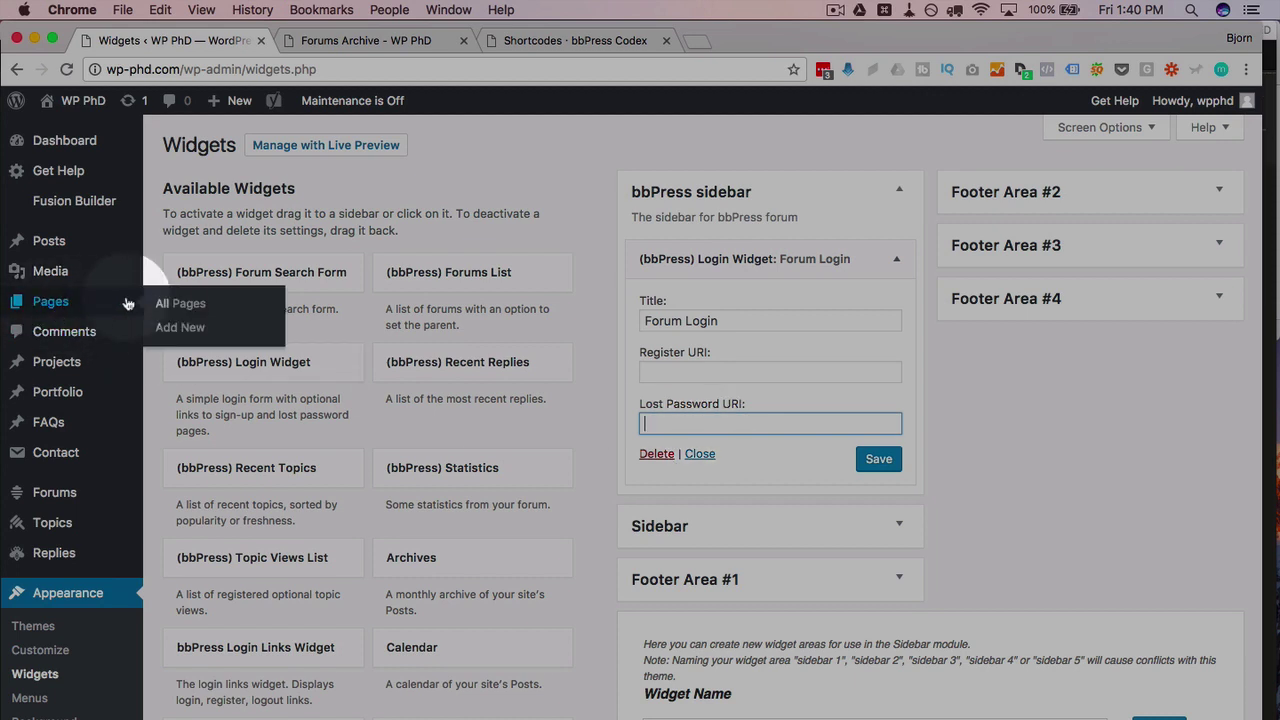
left_click(181, 329, "super")
left_click(182, 330, "super")
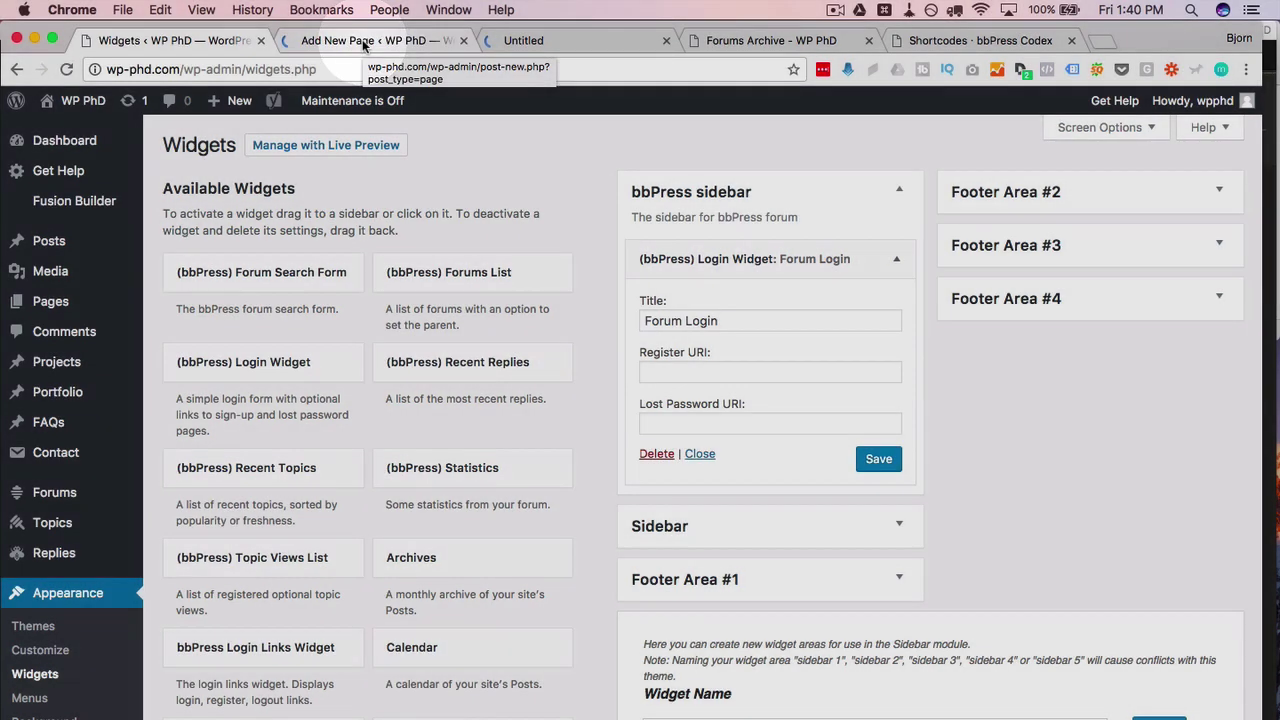
Step: Create a page titled 'Register Here' containing the [bbp-register] shortcode copied from the bbPress reference
left_click(362, 40)
type("Re")
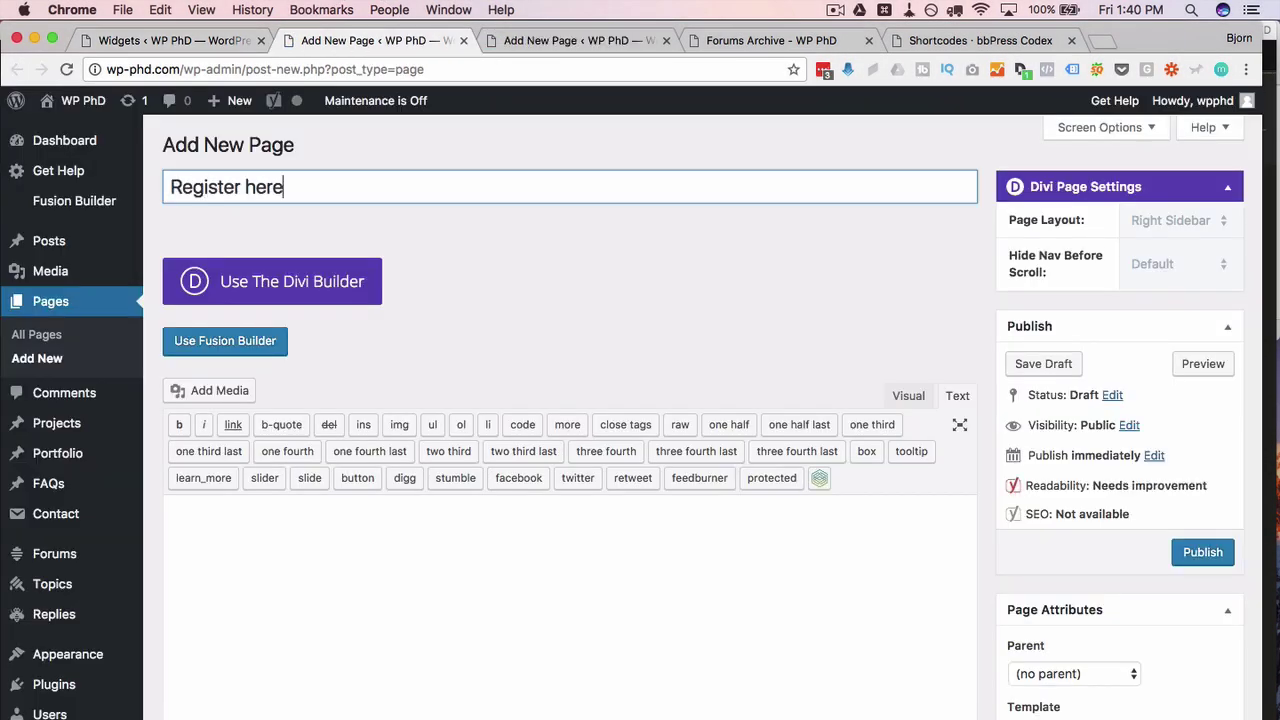
type("gister here")
double_click(246, 187)
type("Here")
left_click(970, 40)
scroll(568, 538, "down", 10)
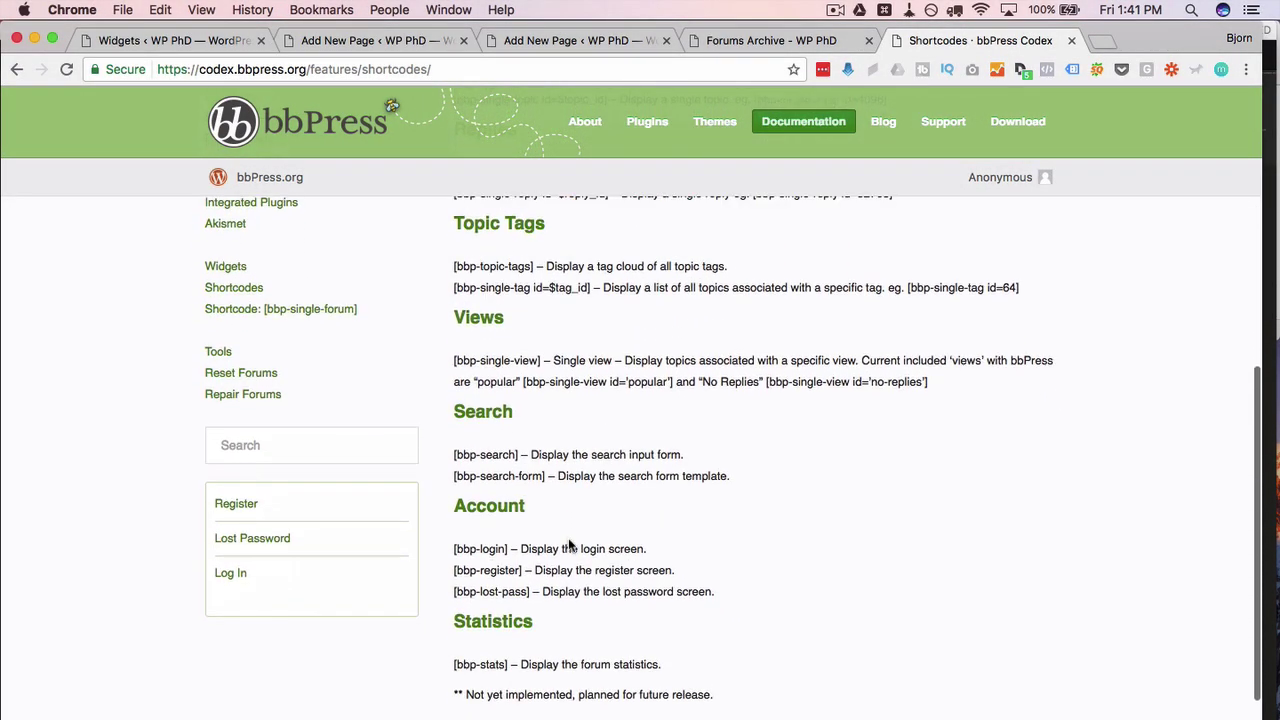
left_click_drag(455, 519, 527, 520)
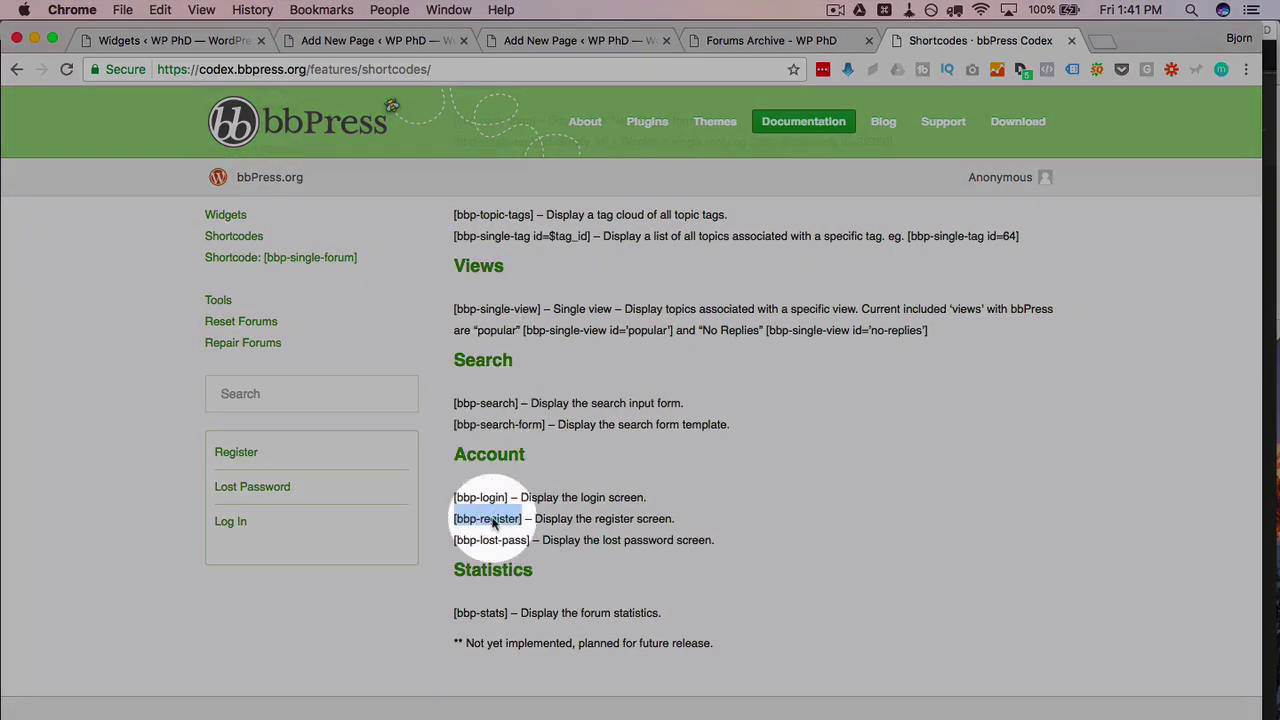
right_click(492, 521)
left_click(526, 553)
left_click(360, 40)
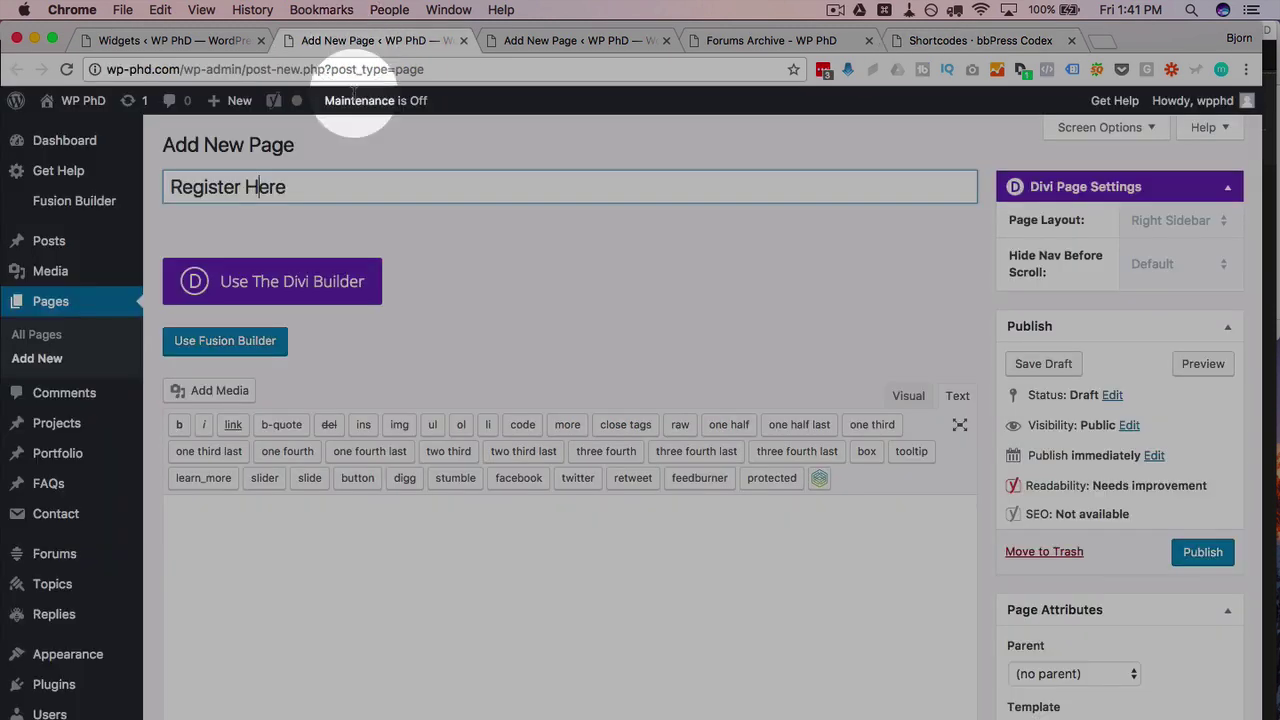
right_click(340, 514)
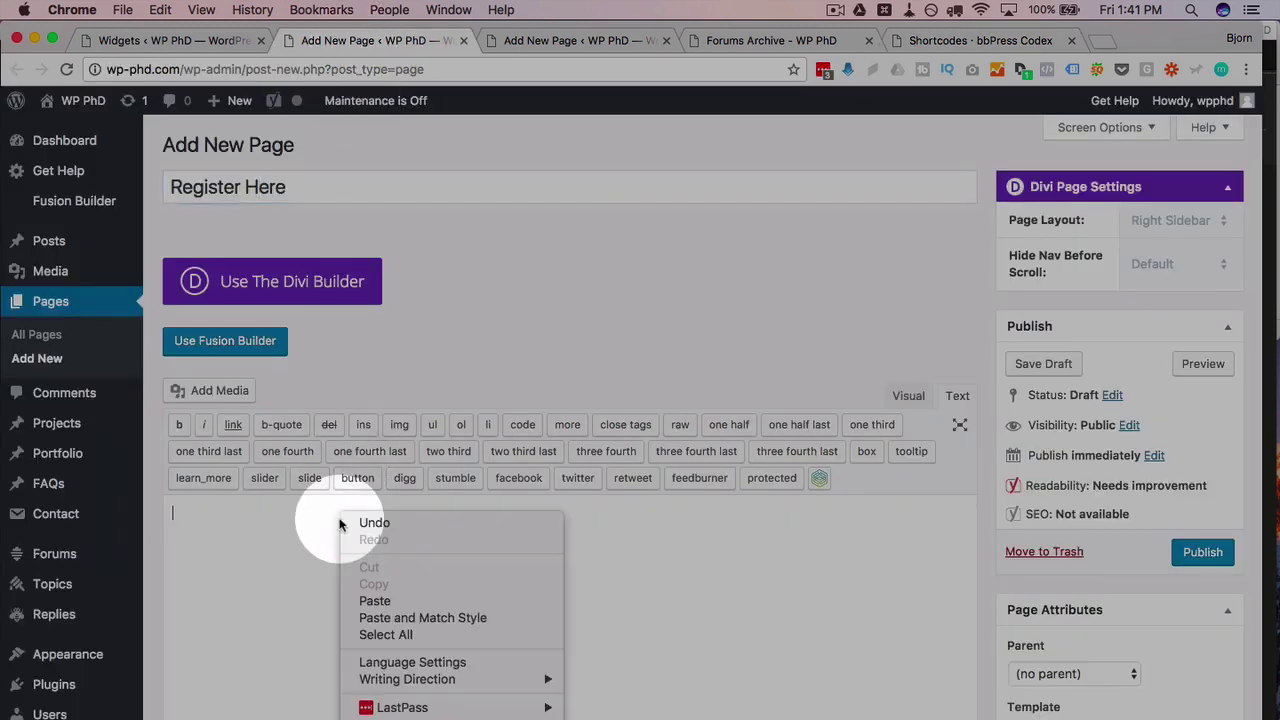
left_click(385, 601)
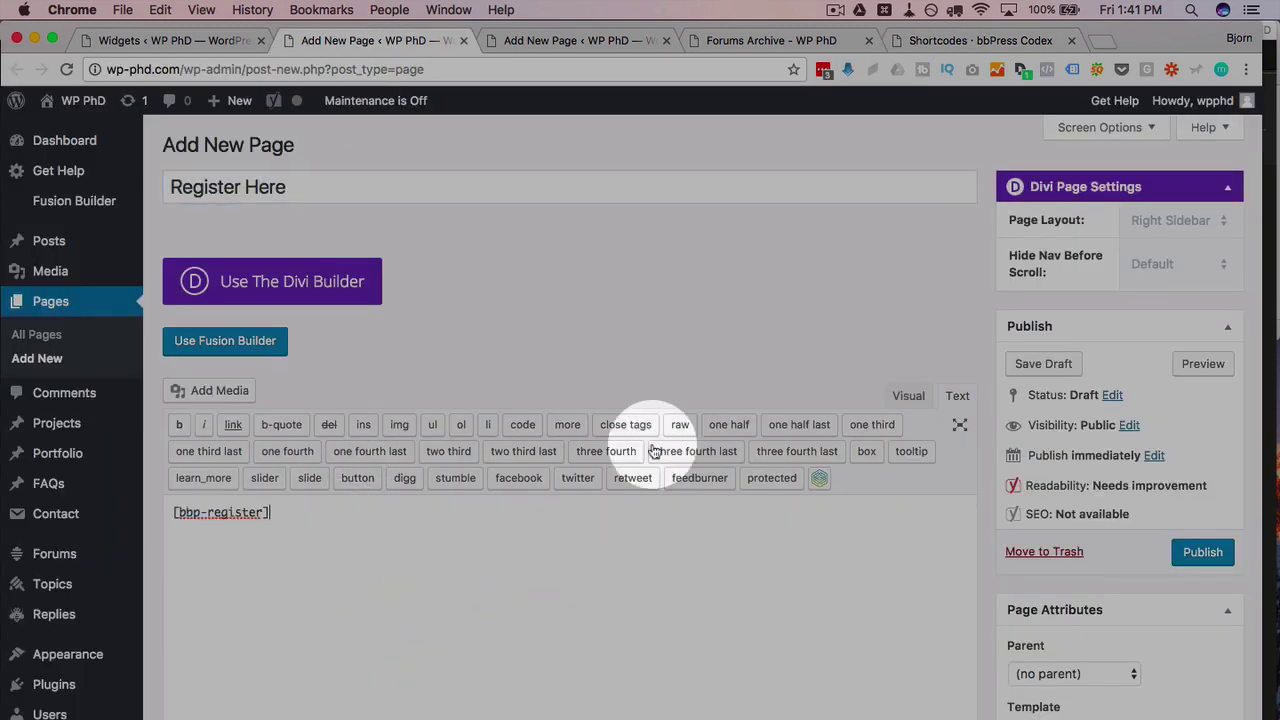
Step: Publish the Register Here page and paste its permalink into the widget's Register URI field
left_click(1184, 559)
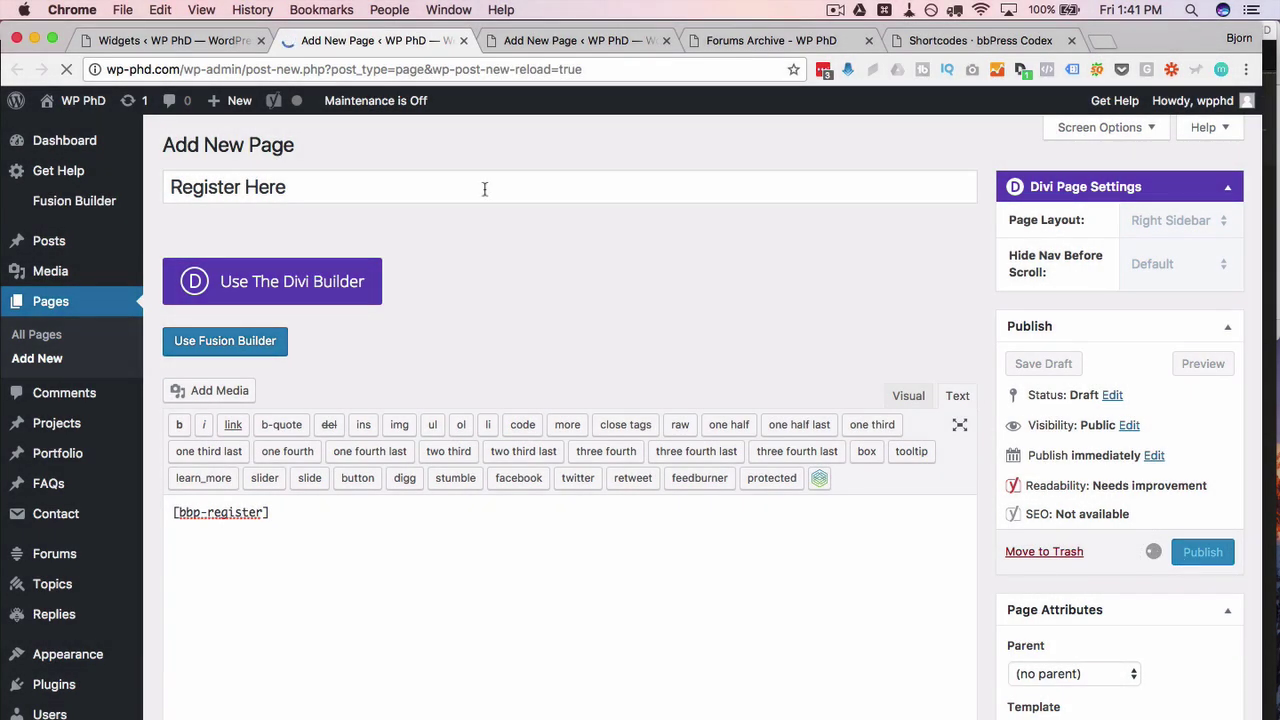
left_click(237, 279)
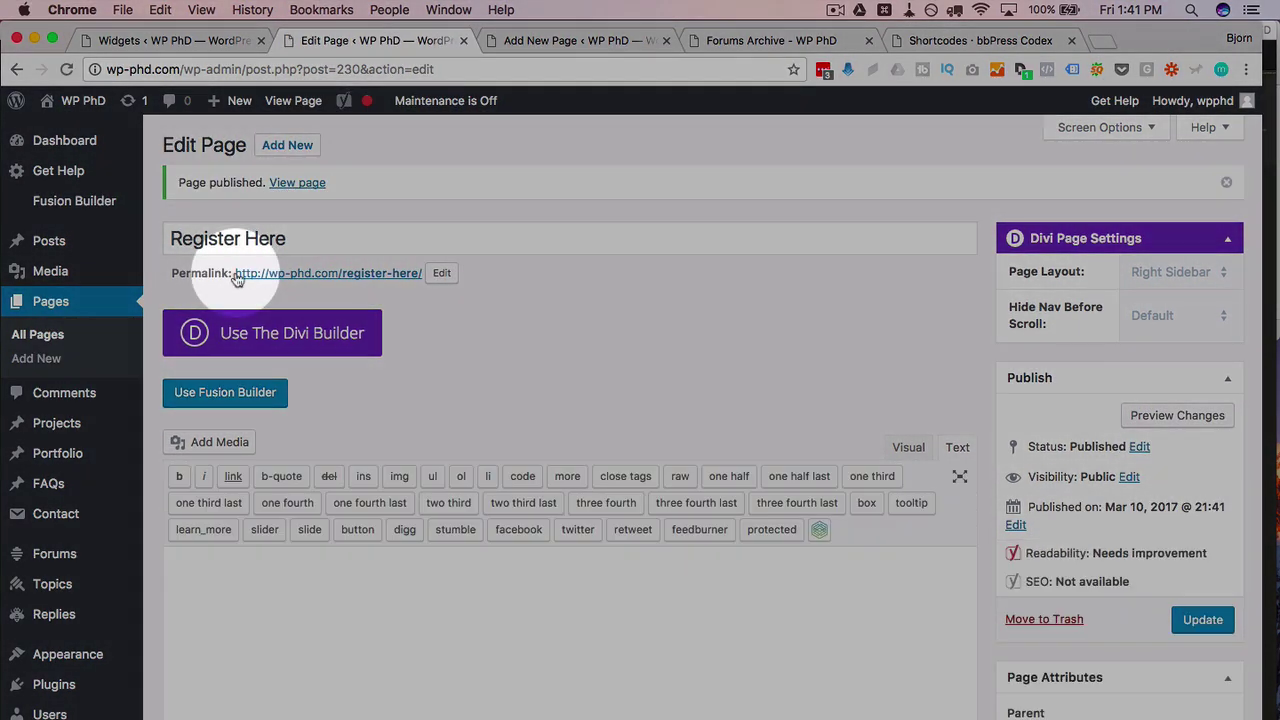
left_click_drag(237, 279, 420, 276)
right_click(405, 275)
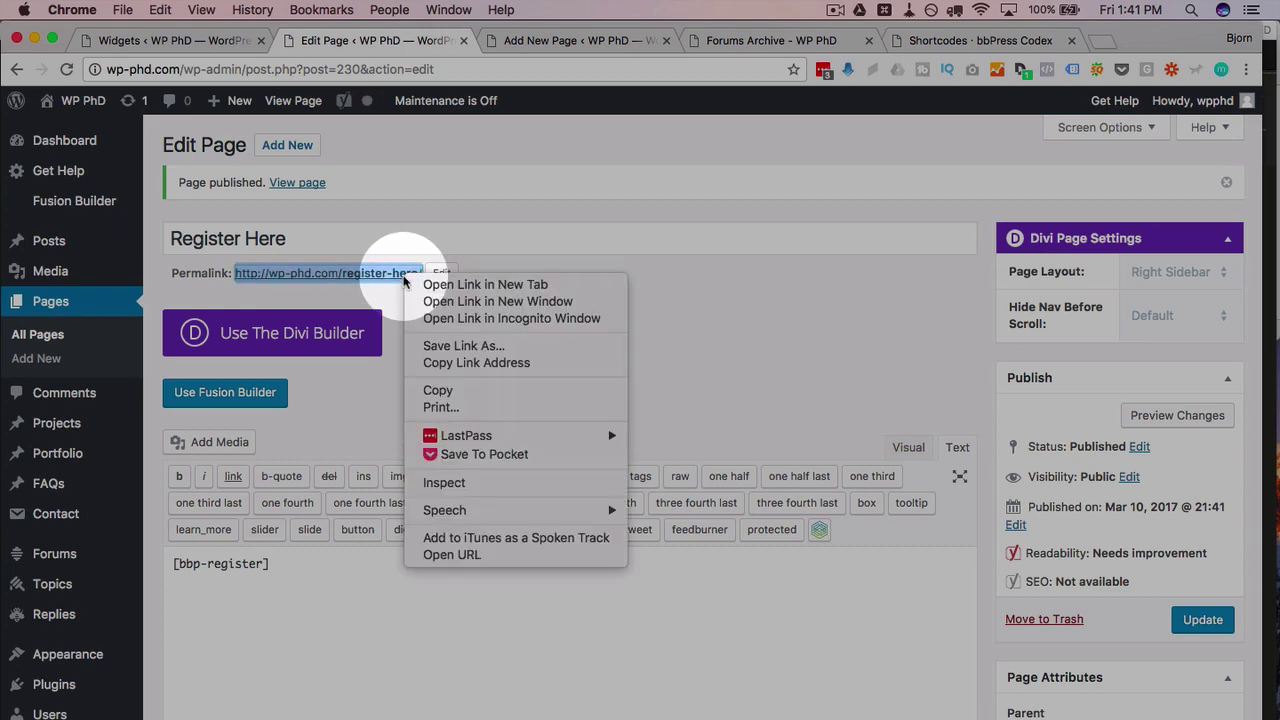
left_click(437, 363)
left_click(195, 40)
left_click(700, 371)
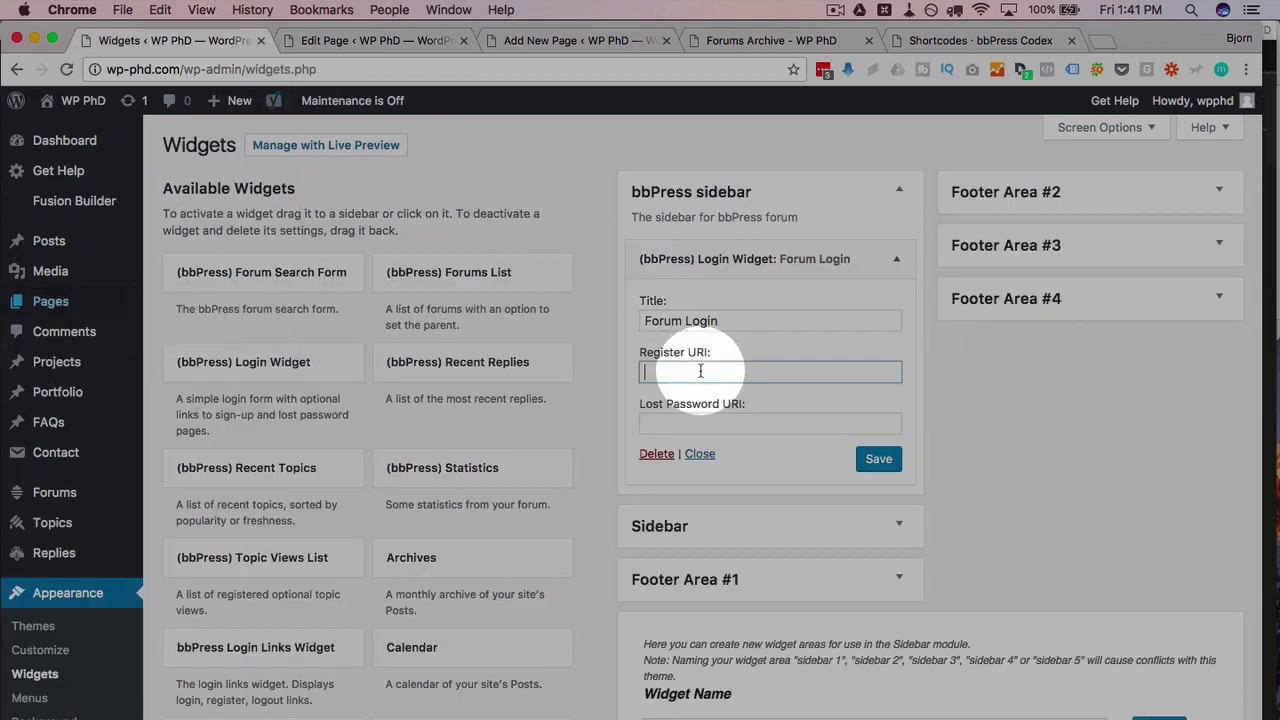
right_click(700, 371)
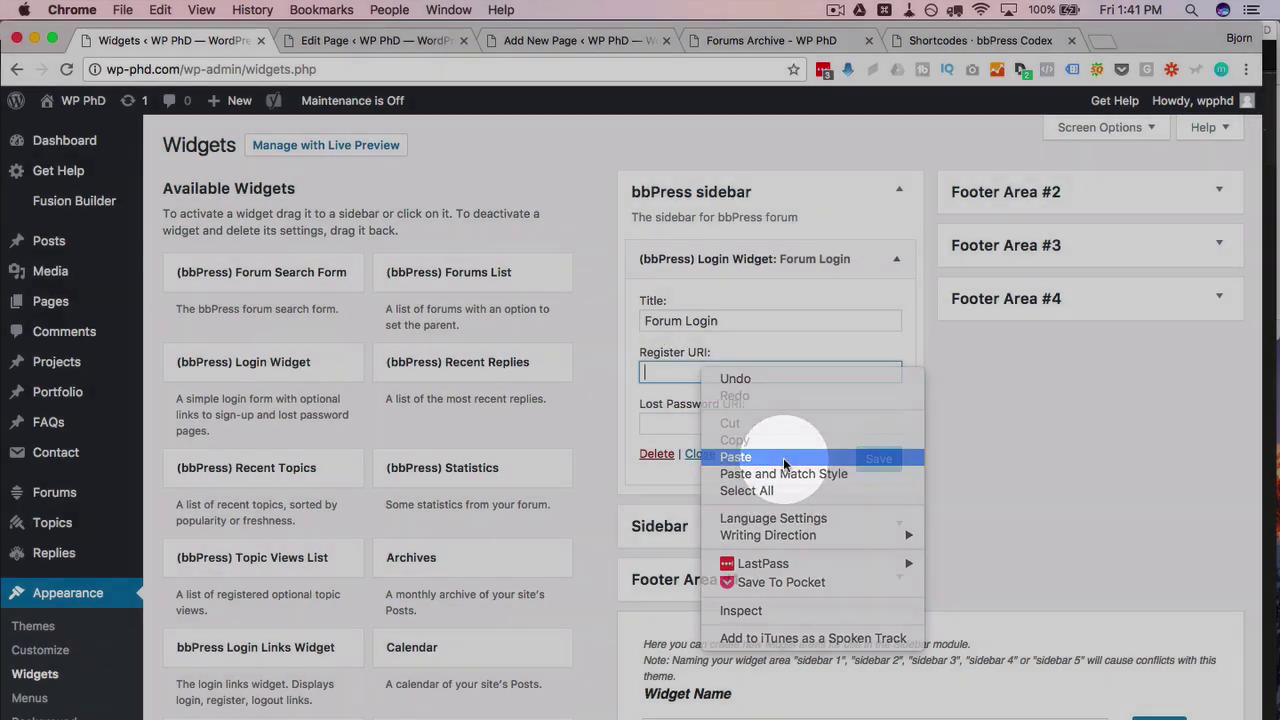
left_click(783, 457)
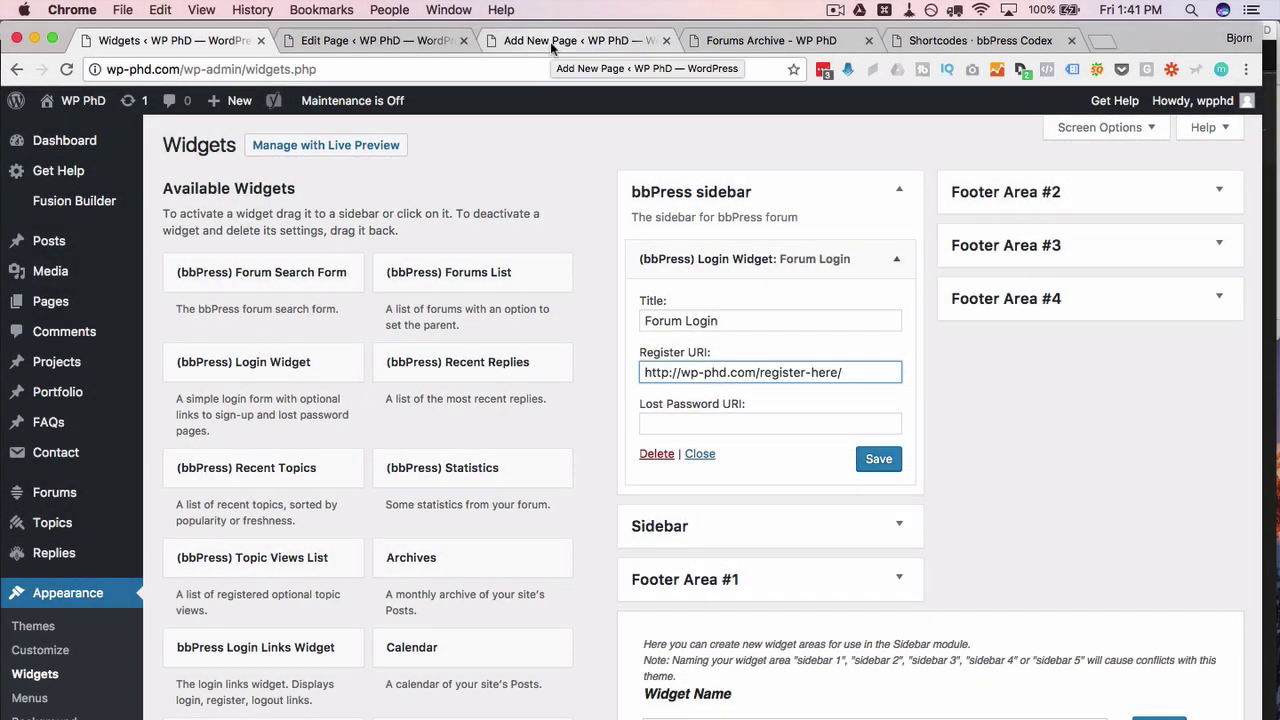
Step: Create the password-reset page, titled starting 'Forgot', with the [bbp-lost-pass] shortcode in its body
left_click(545, 41)
left_click(352, 182)
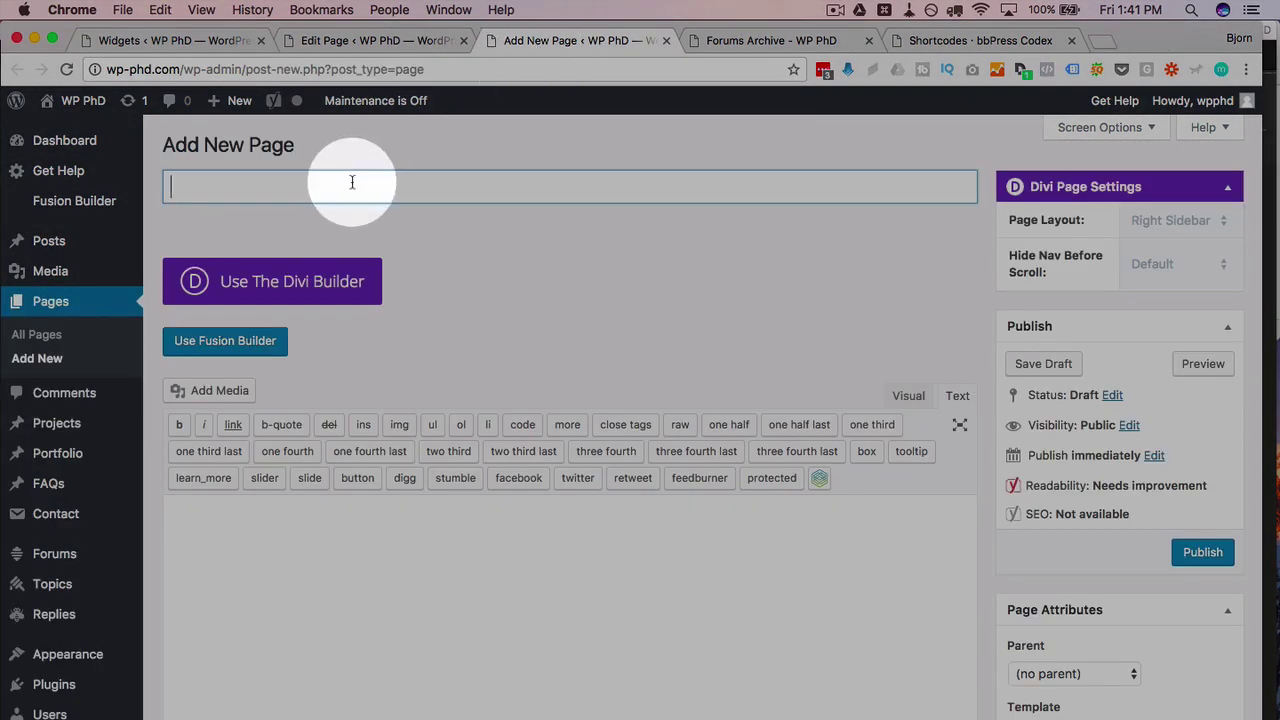
type("Forgot")
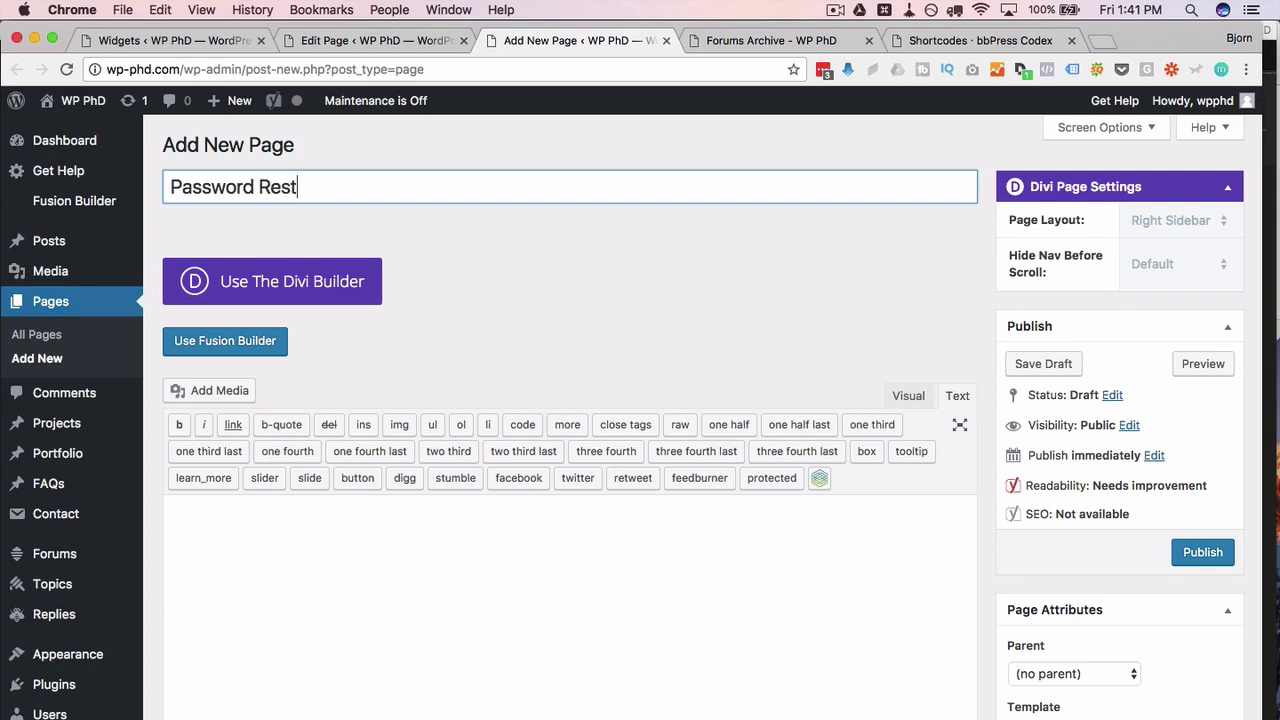
left_click(969, 45)
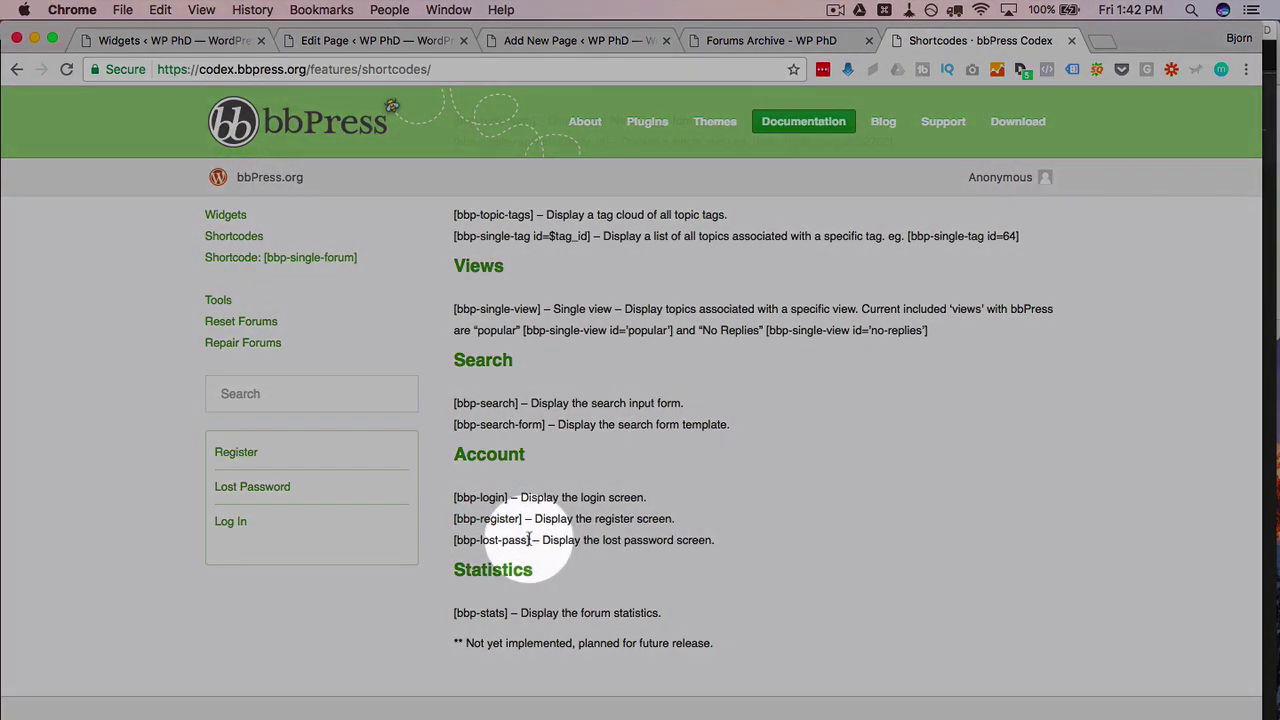
left_click_drag(533, 540, 430, 543)
right_click(467, 543)
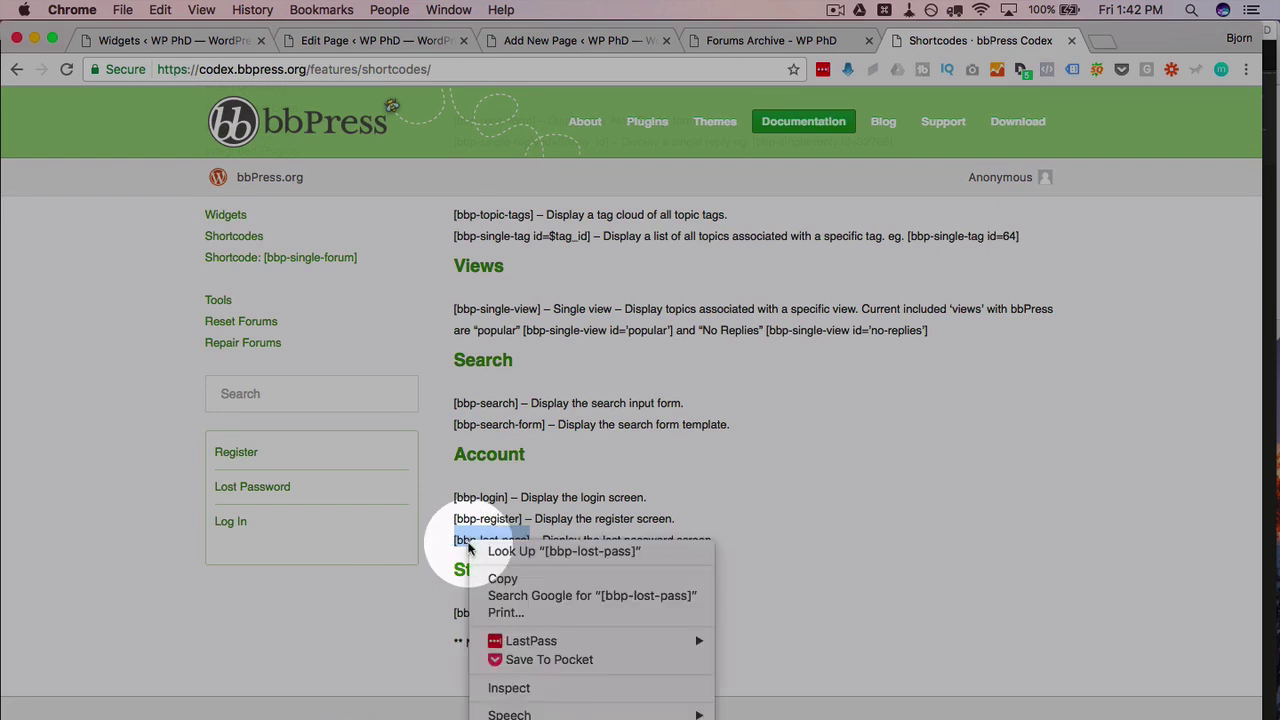
left_click(491, 578)
left_click(545, 40)
right_click(435, 590)
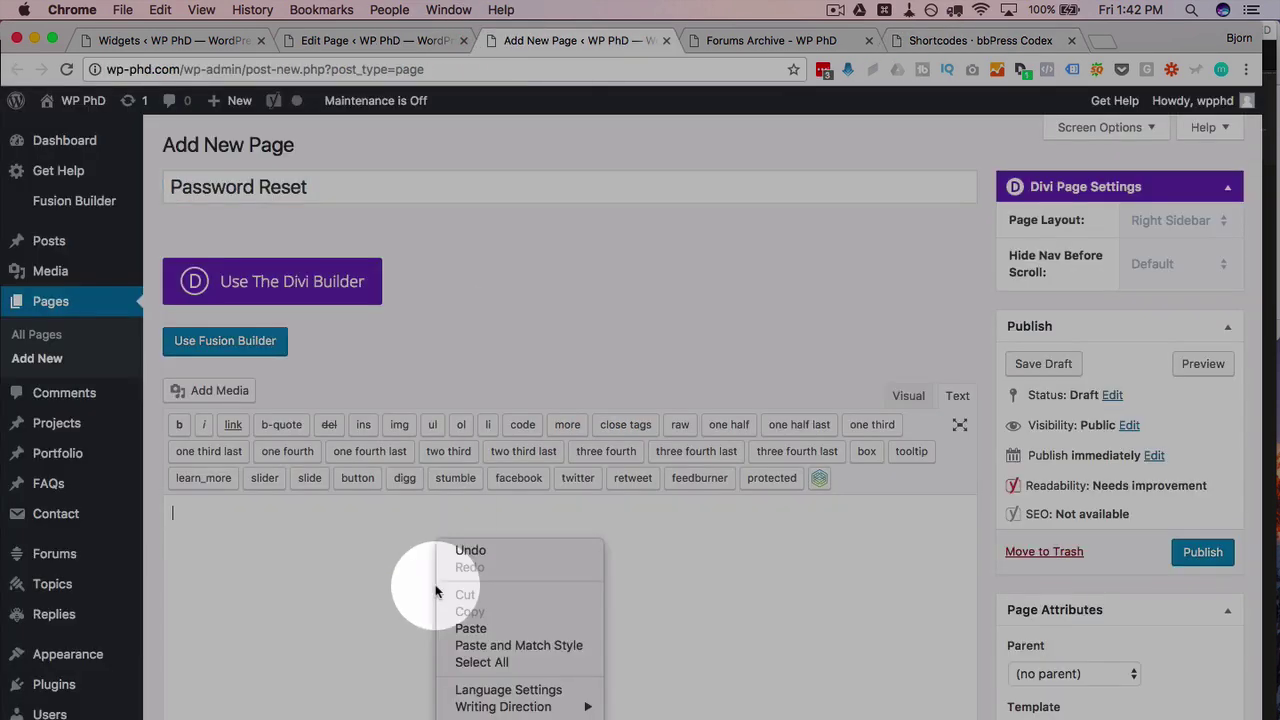
left_click(468, 627)
Step: Publish the Password Reset page, paste its permalink into the Lost Password URI, and save the widget
left_click(1203, 553)
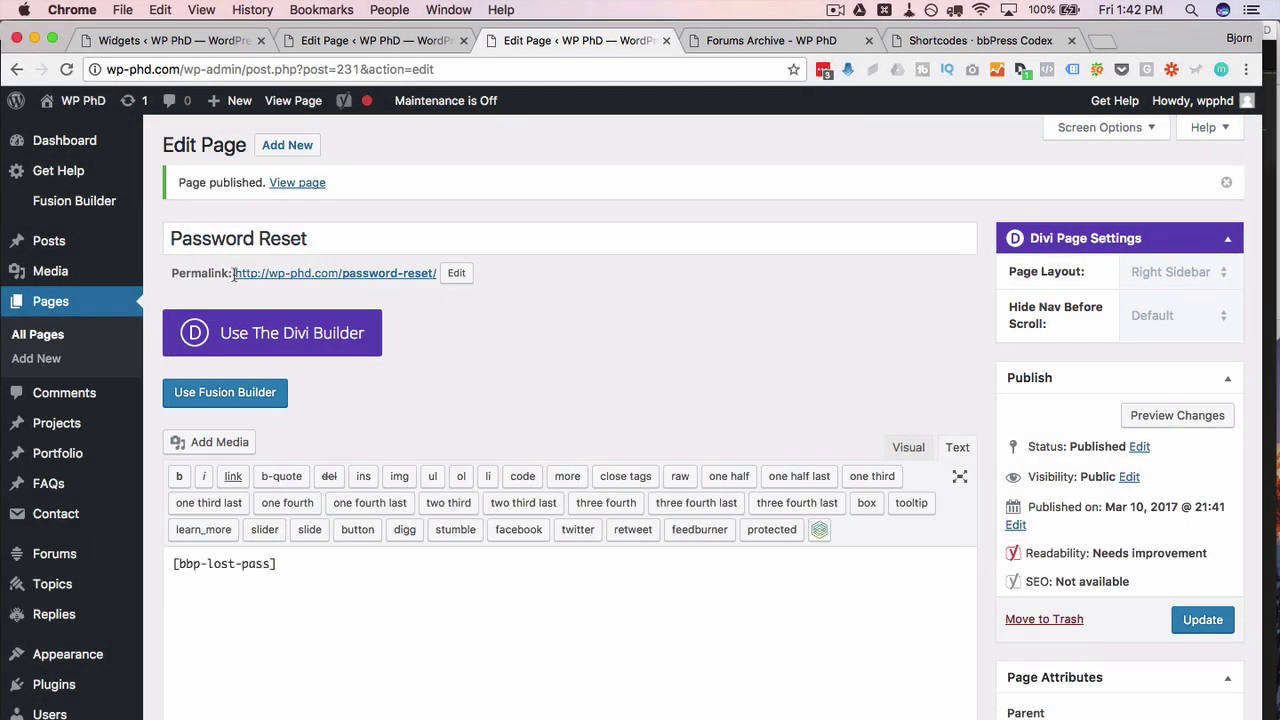
left_click_drag(233, 273, 418, 280)
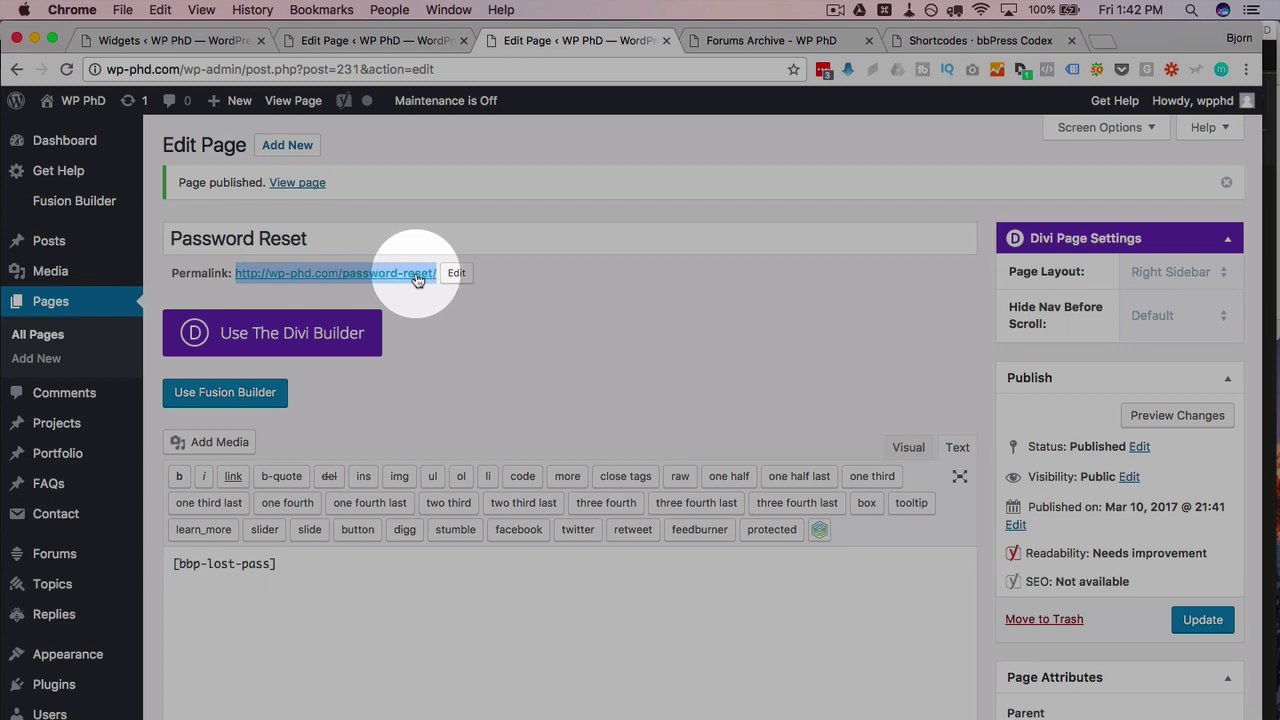
right_click(418, 280)
left_click(490, 362)
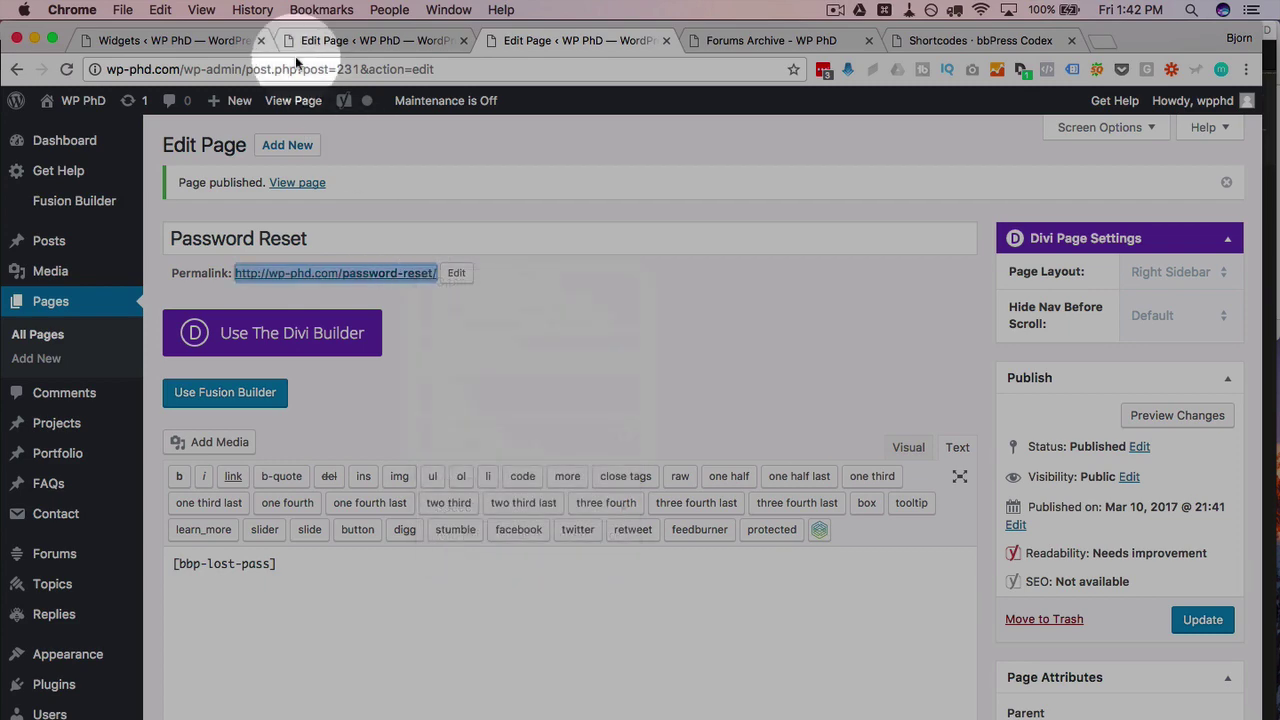
left_click(175, 40)
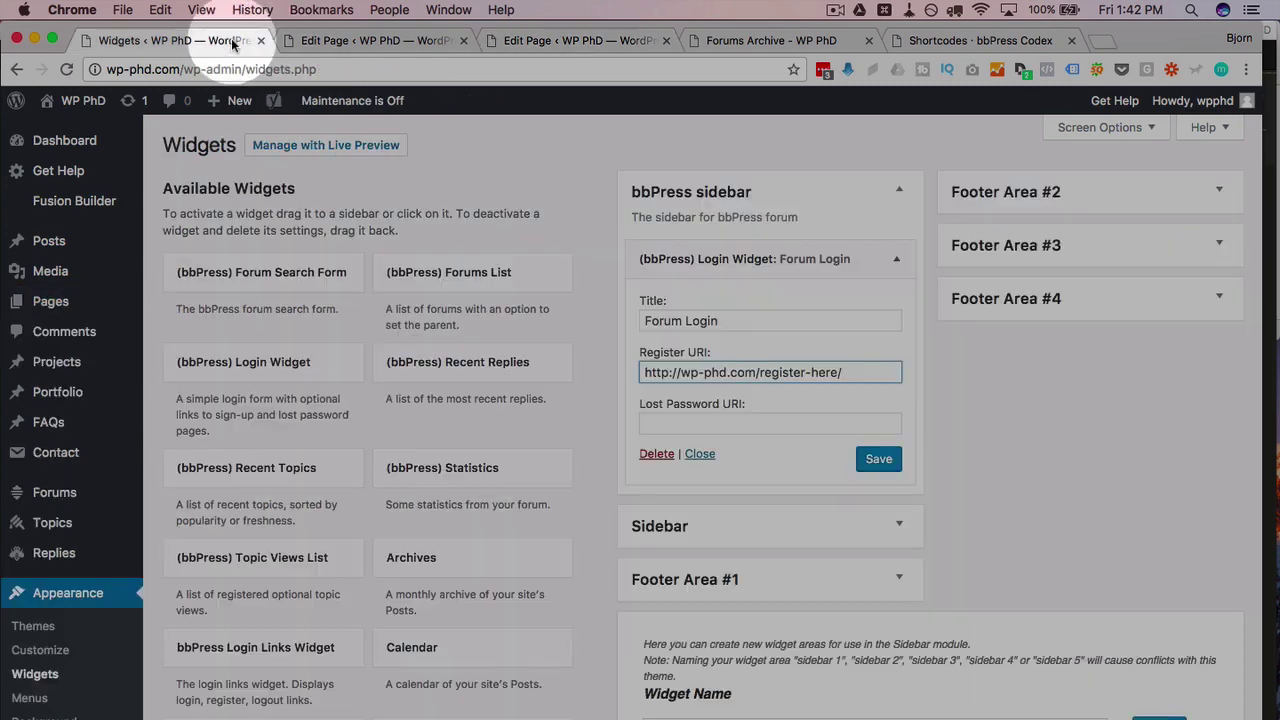
right_click(734, 422)
left_click(771, 511)
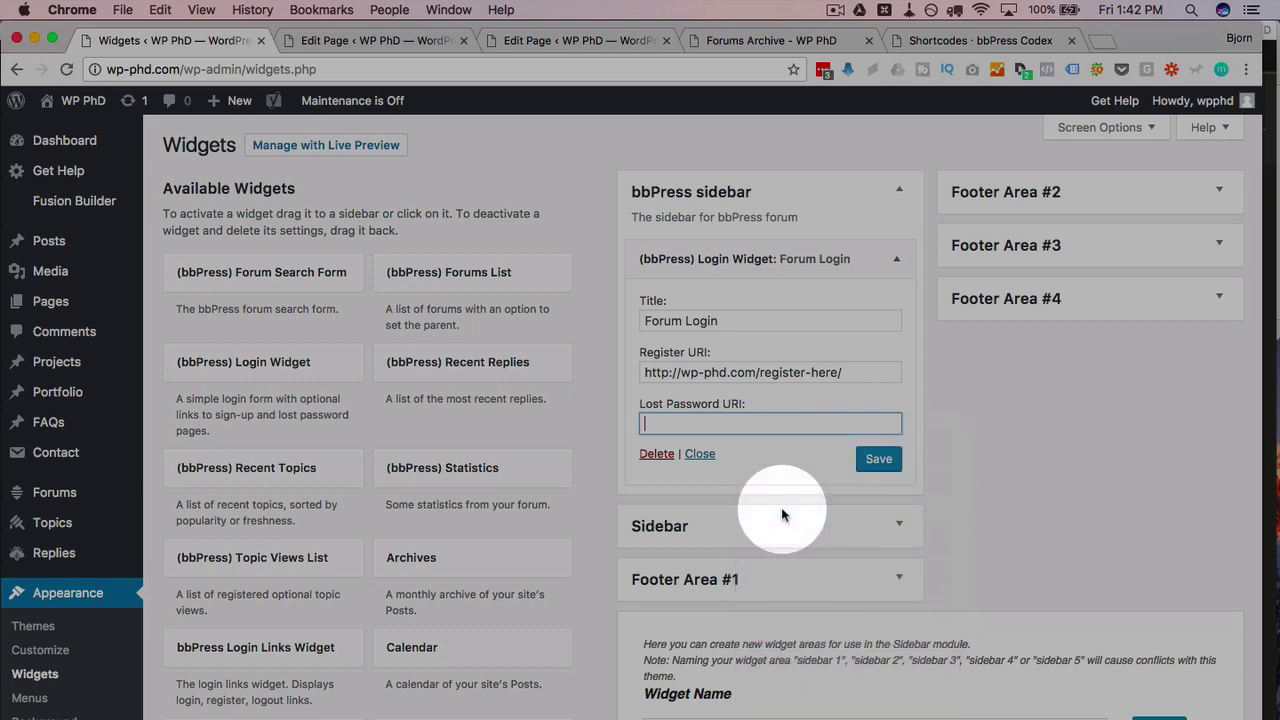
left_click(877, 462)
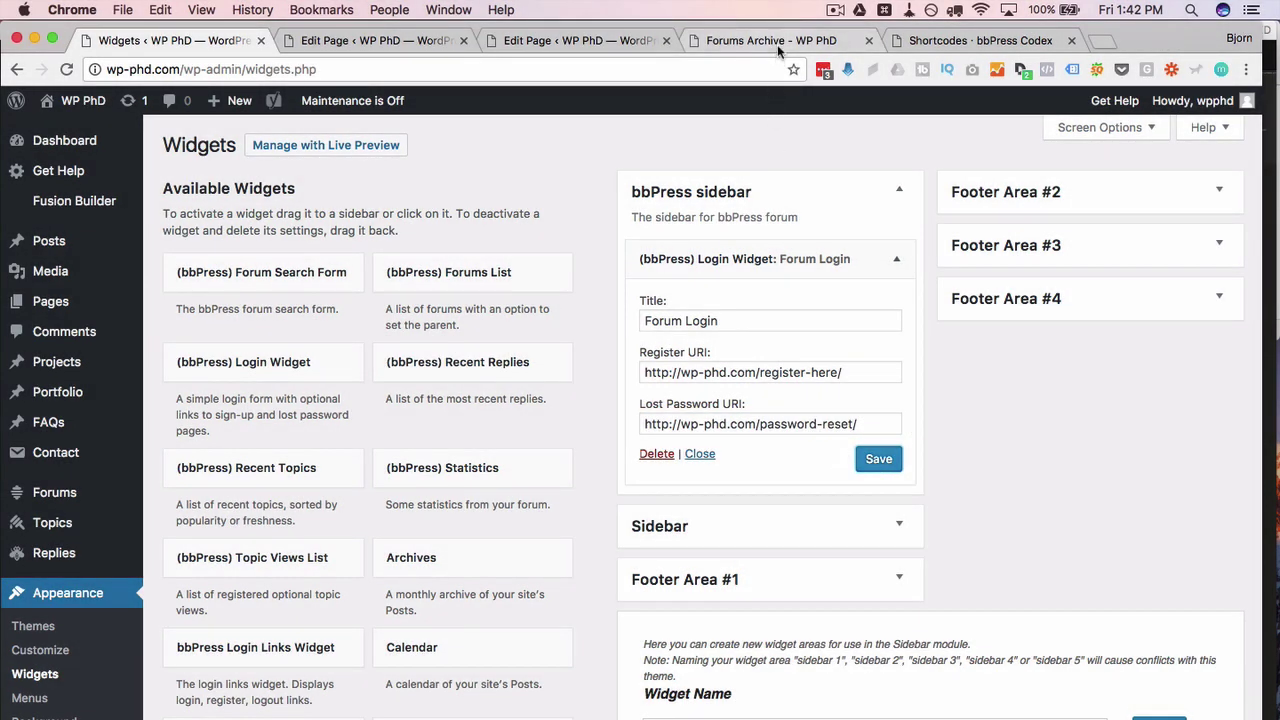
left_click(777, 44)
left_click(64, 69)
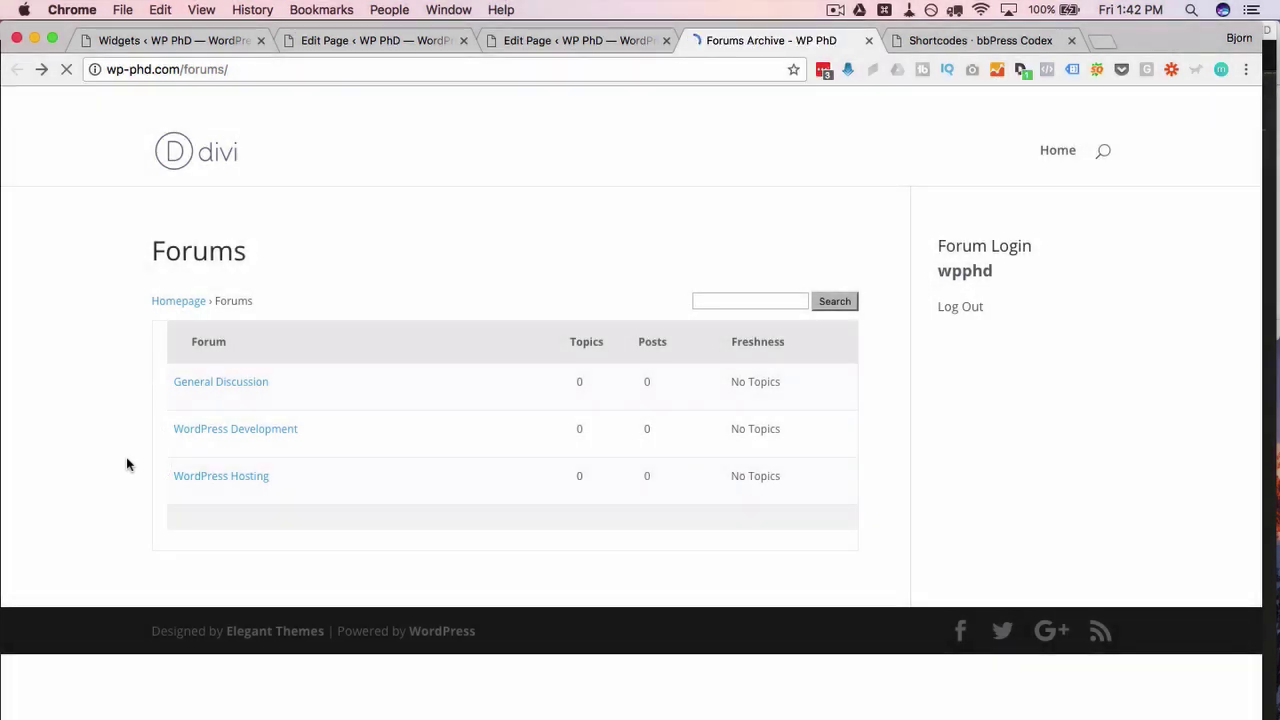
left_click(239, 70)
right_click(216, 67)
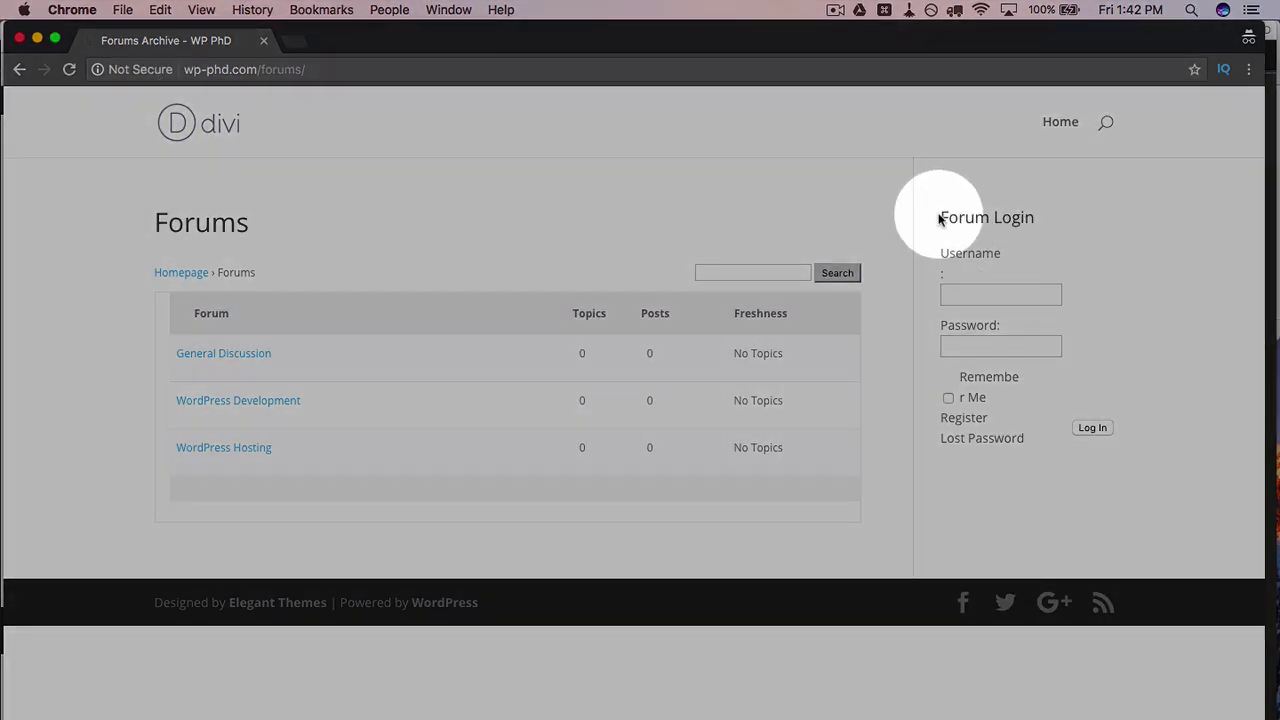
left_click_drag(938, 216, 1060, 389)
left_click(1000, 498)
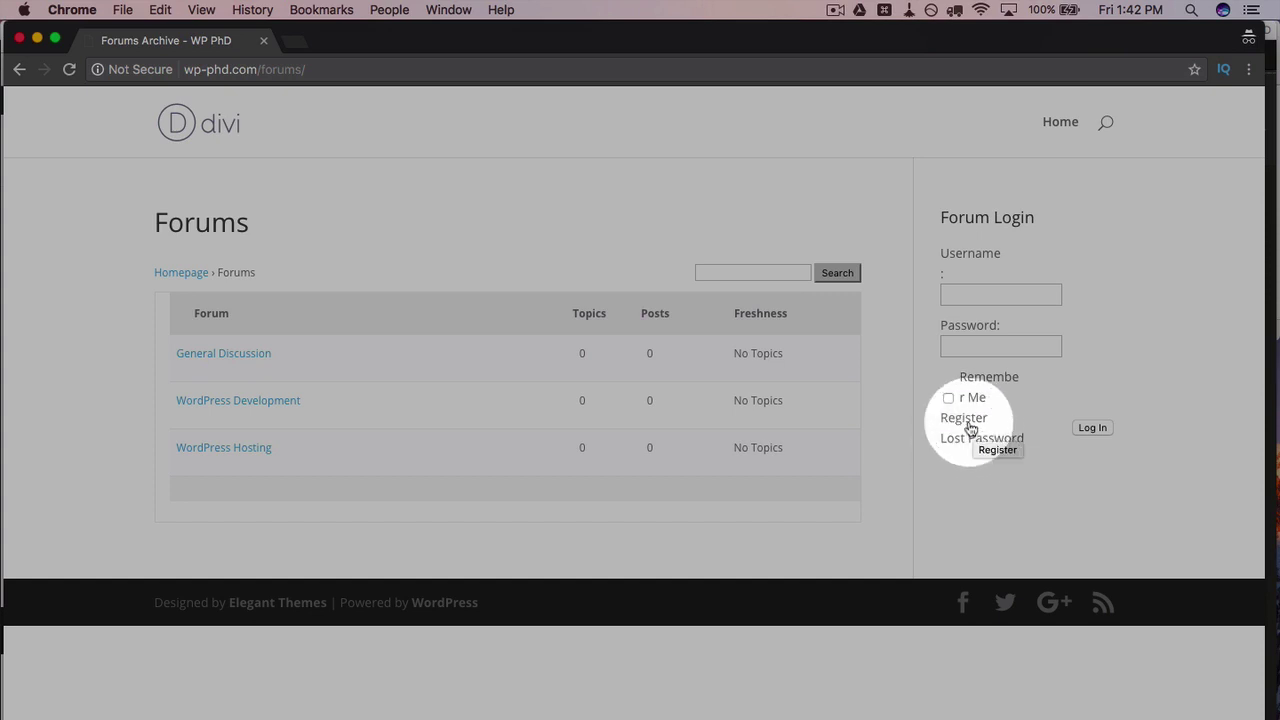
left_click(963, 420)
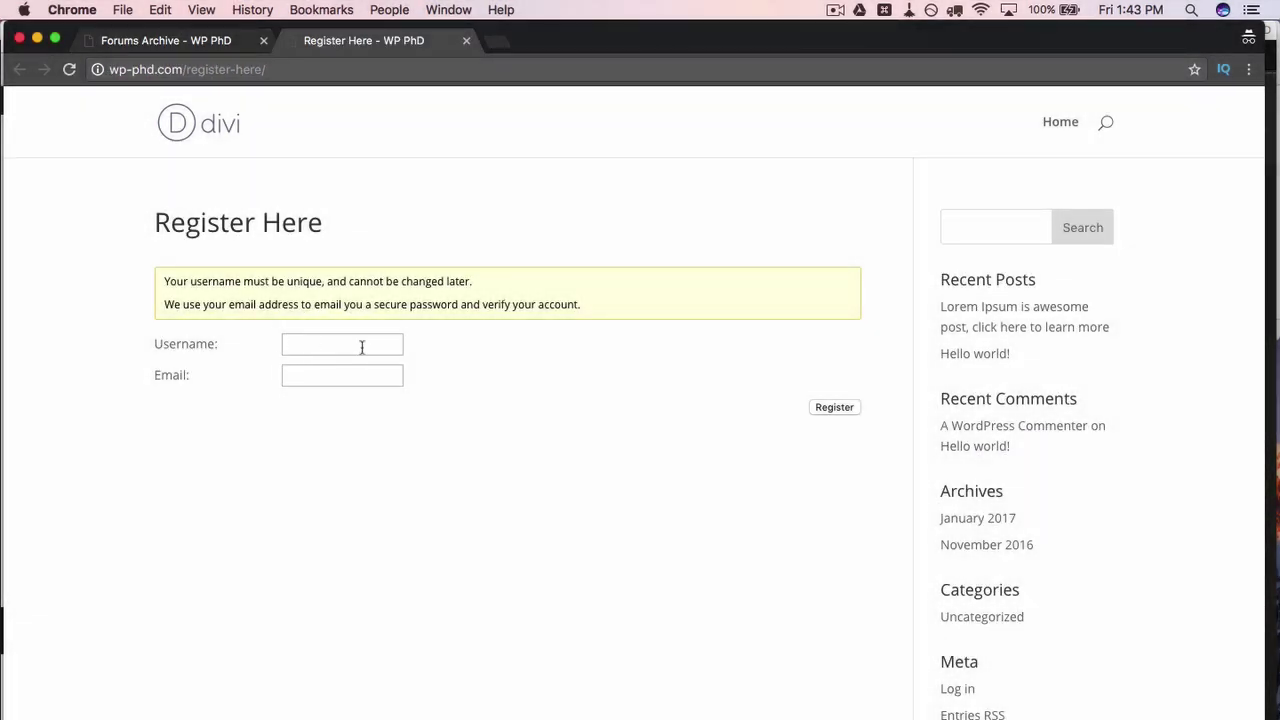
left_click(343, 378)
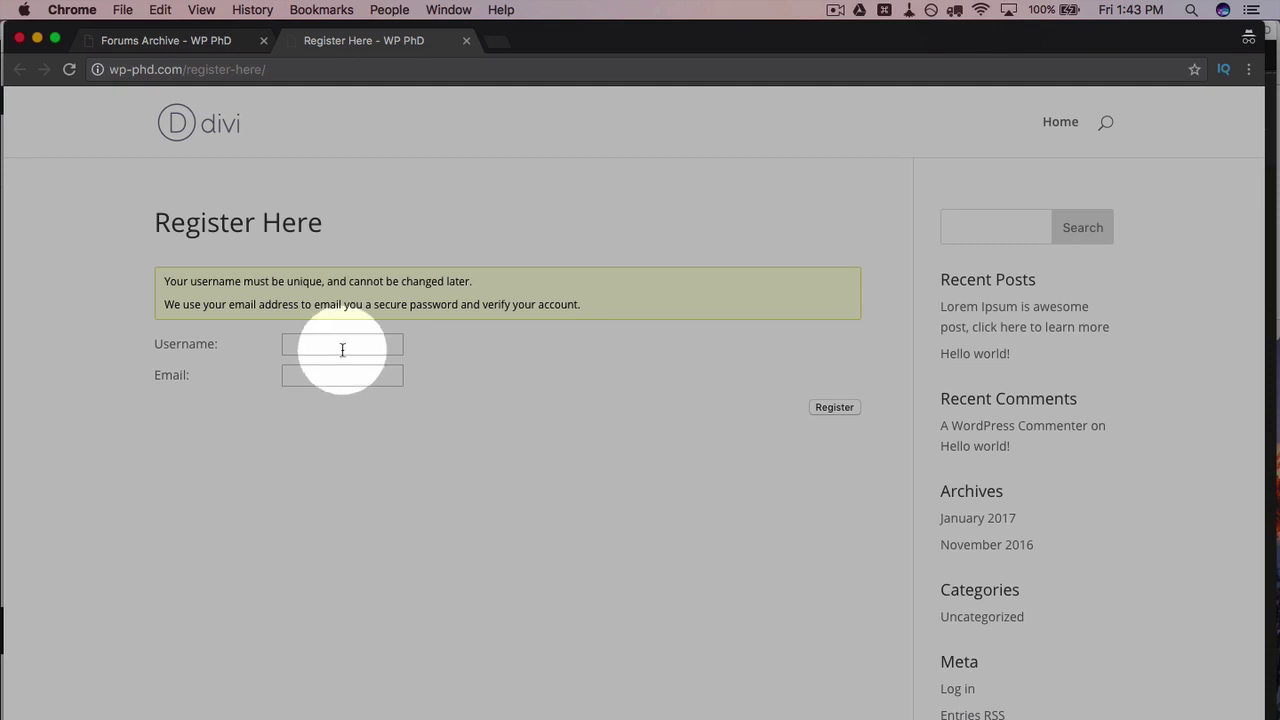
left_click(180, 40)
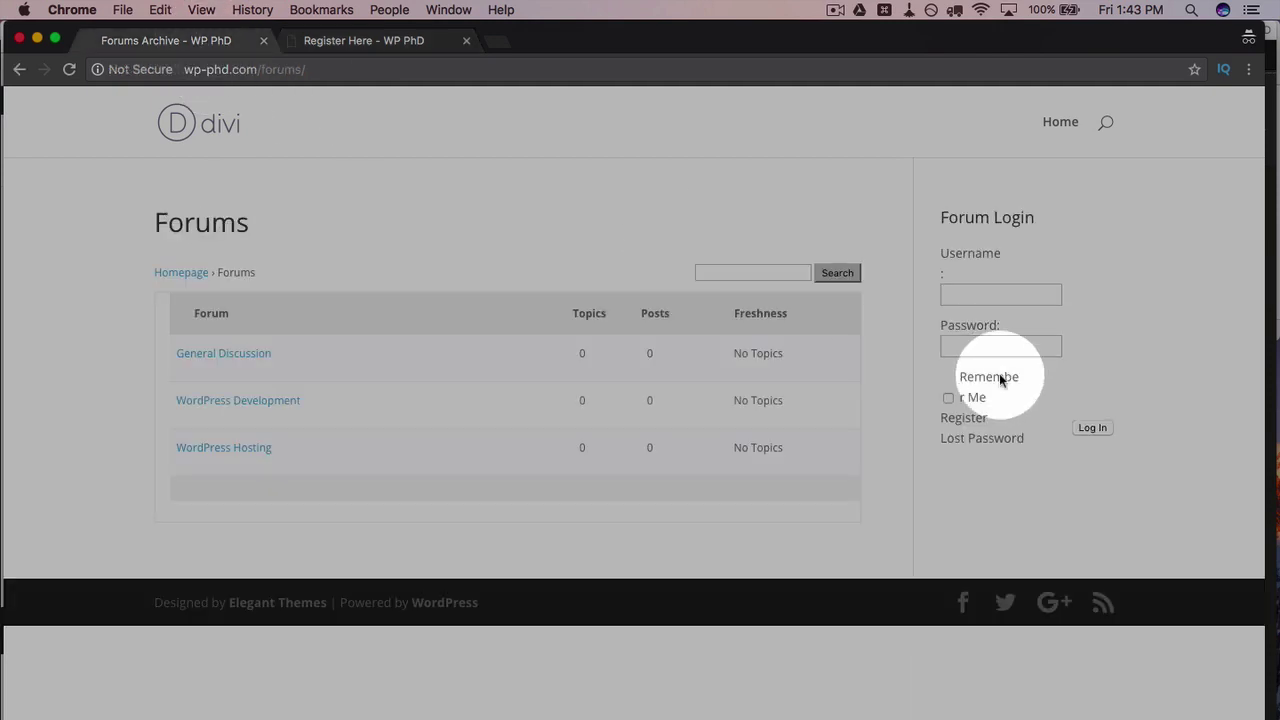
left_click(981, 446)
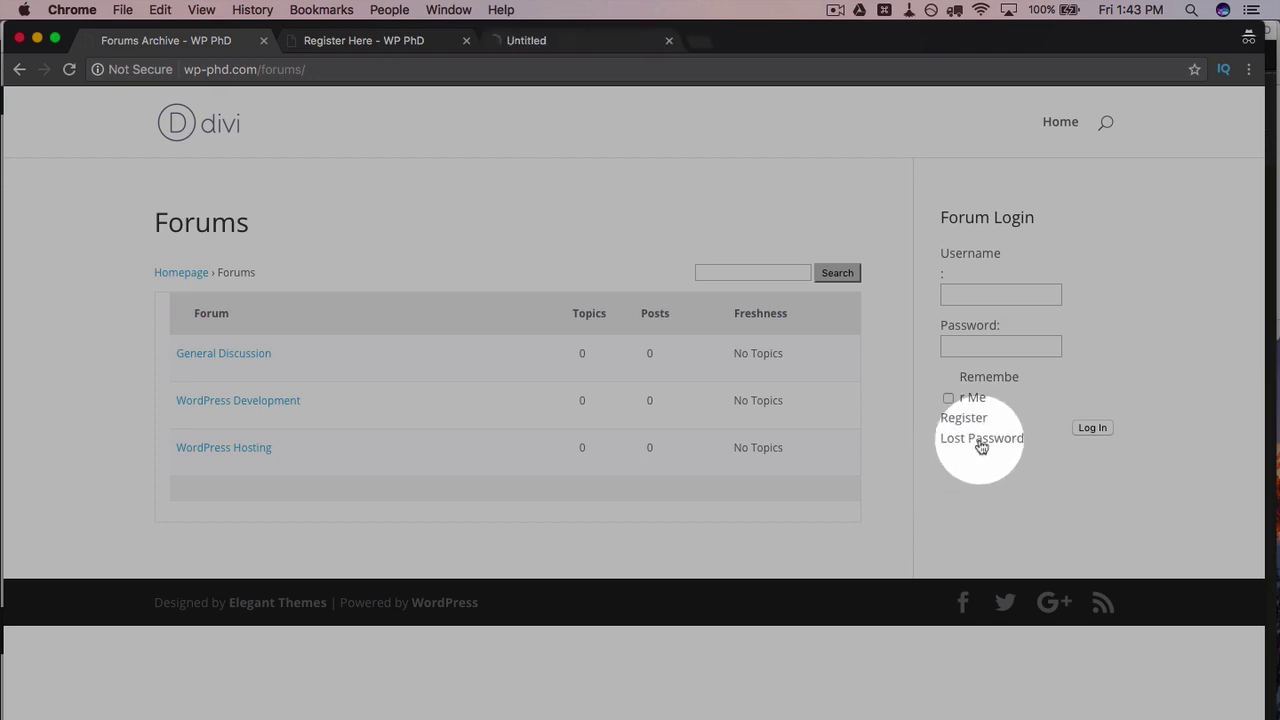
left_click(561, 40)
left_click(331, 280)
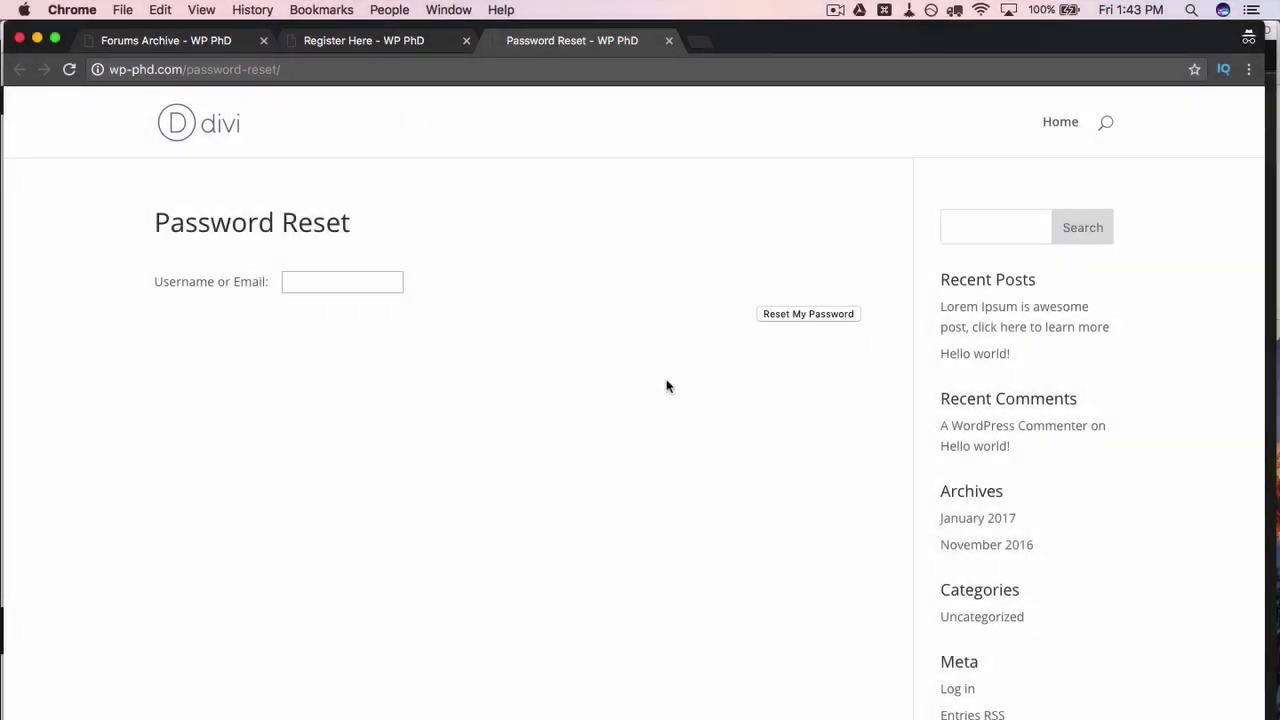
left_click(466, 42)
left_click(466, 42)
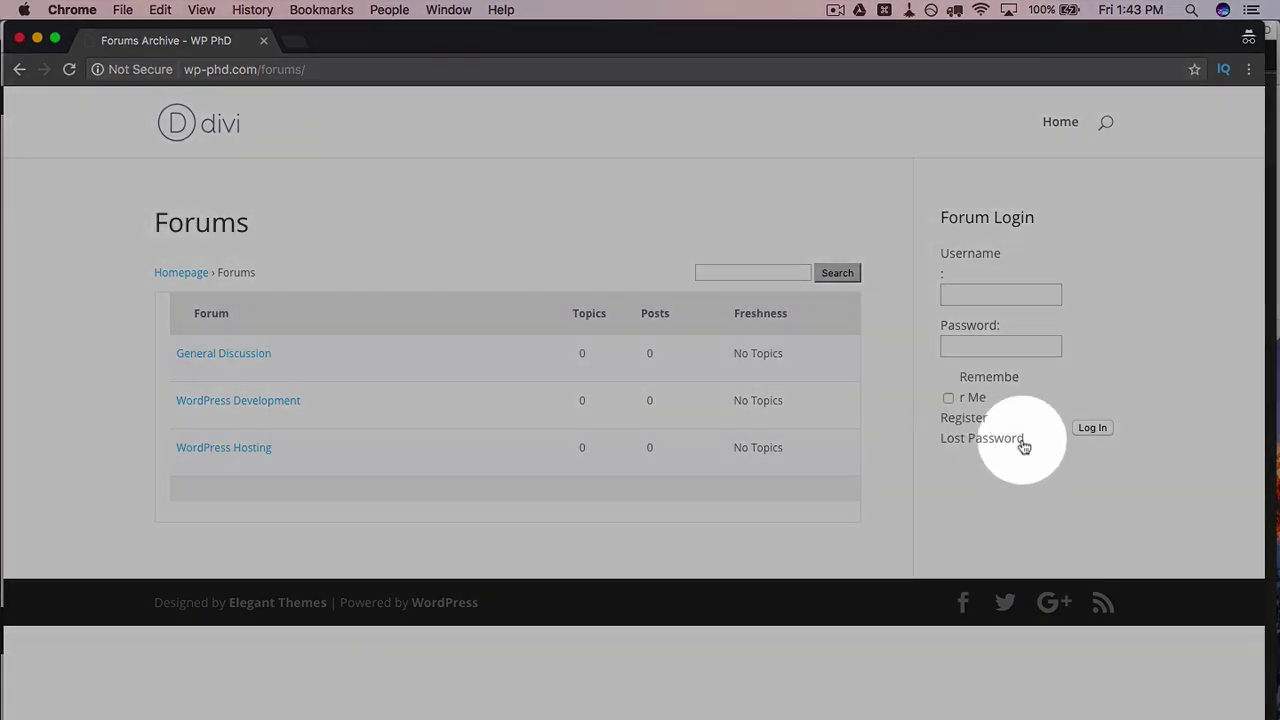
left_click_drag(932, 420, 932, 453)
left_click(932, 453)
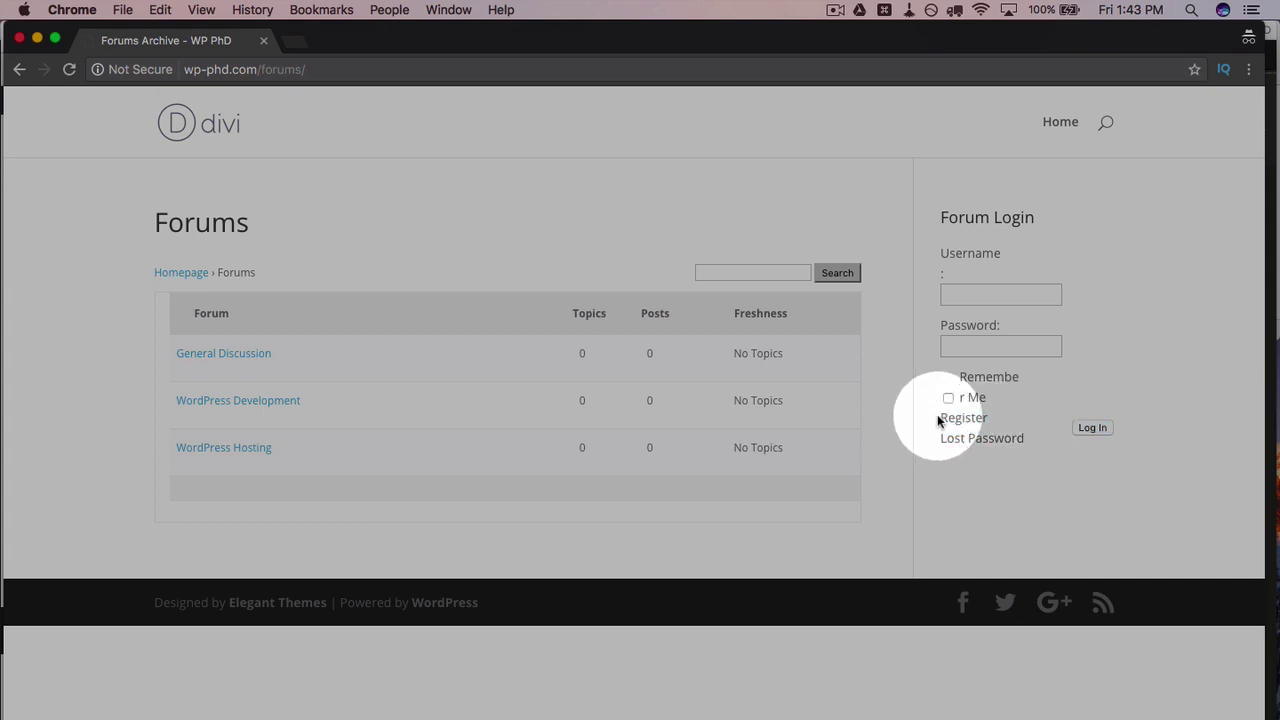
left_click_drag(940, 420, 1024, 441)
left_click(1024, 441)
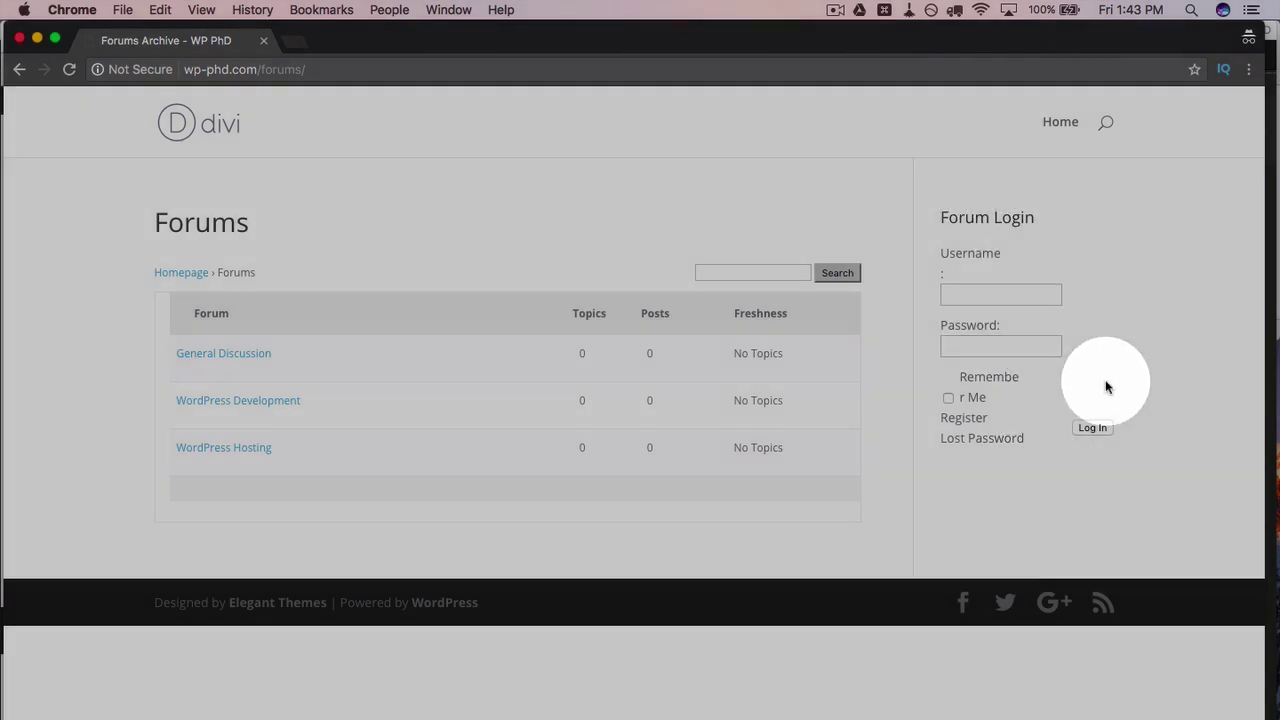
key("super+shift+2")
key("super+Tab")
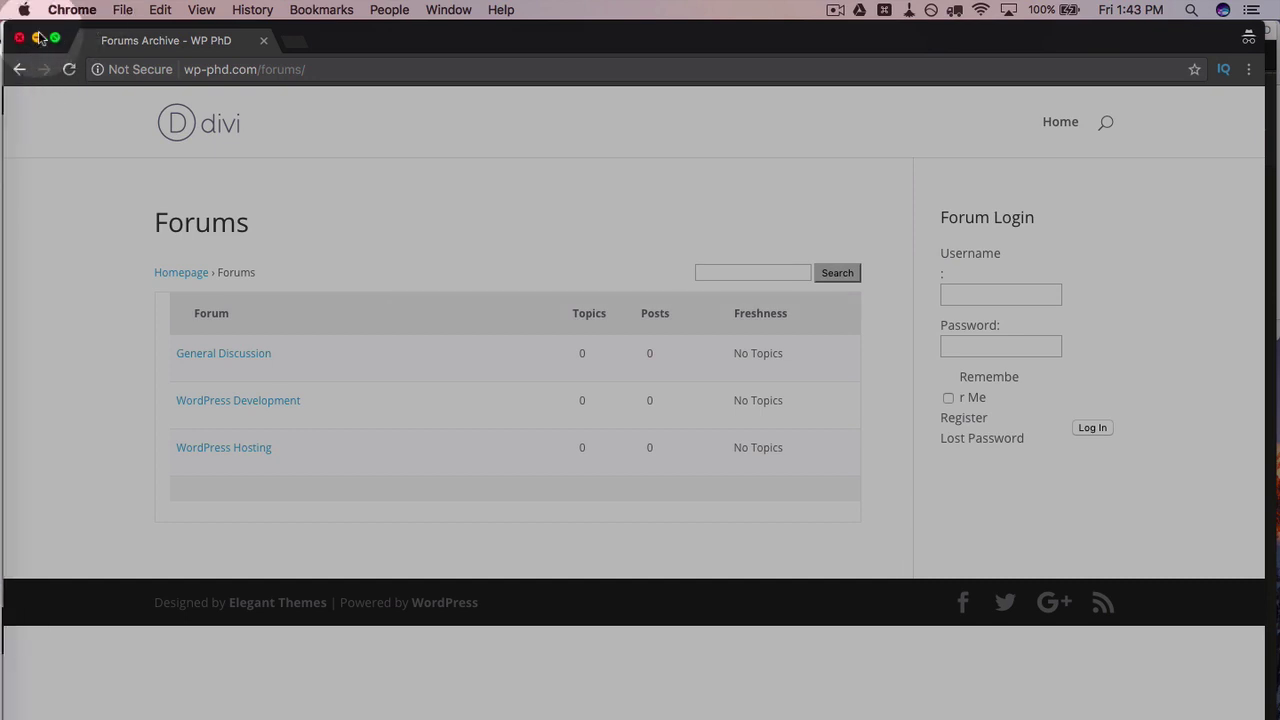
left_click(18, 38)
left_click(257, 76)
Step: Replace the bbPress login widget with a Text widget titled 'Forum Login'
left_click(175, 40)
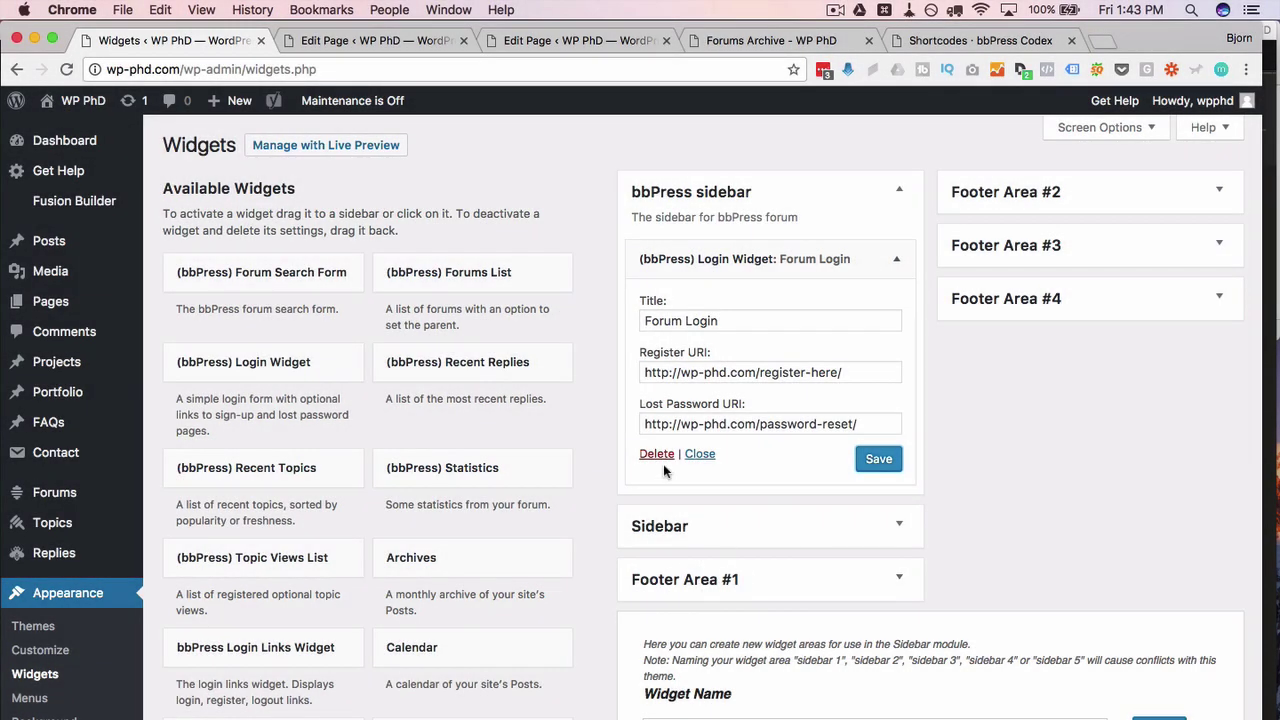
left_click(657, 455)
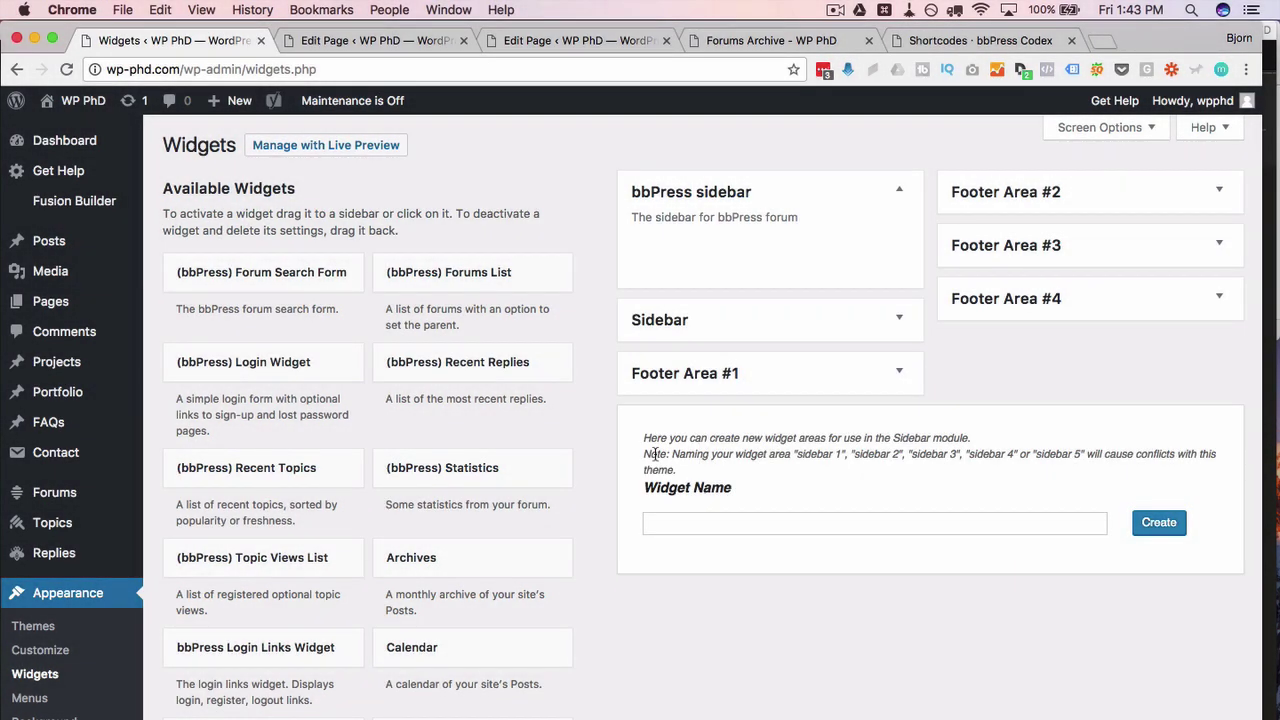
scroll(280, 448, "down", 10)
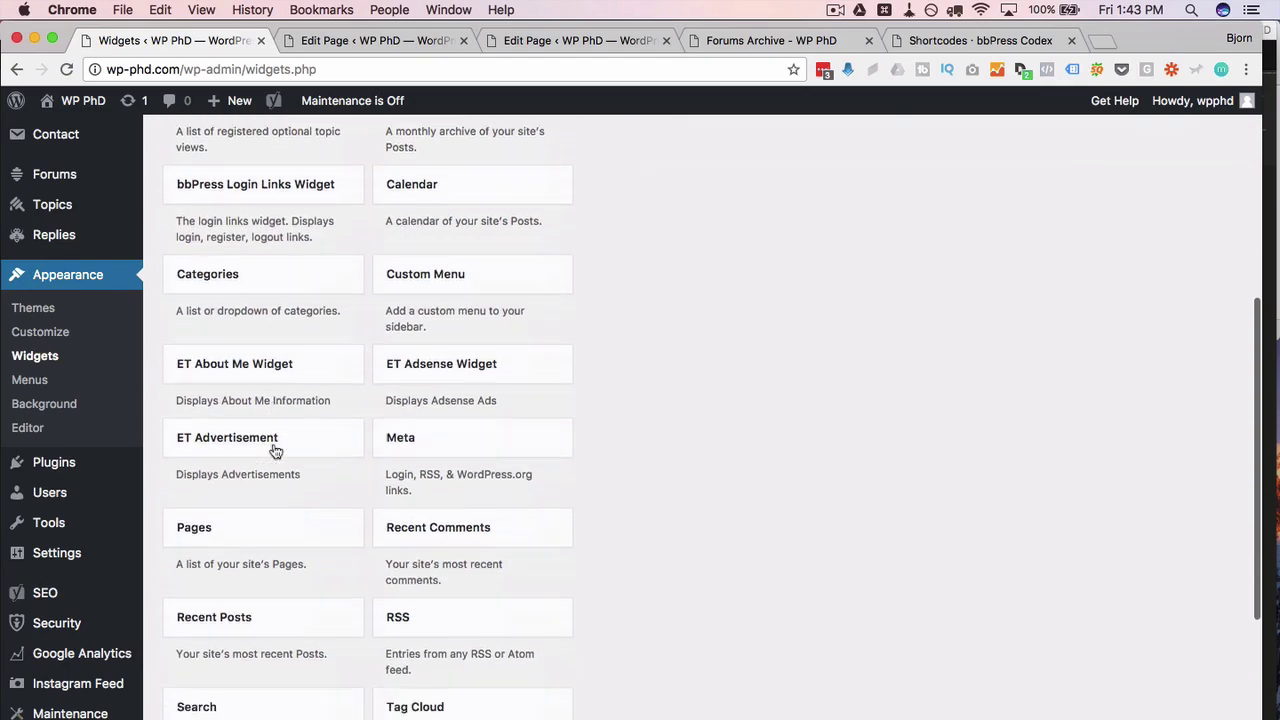
left_click_drag(209, 627, 714, 240)
scroll(409, 409, "up", 10)
left_click(658, 316)
type("Forum Login")
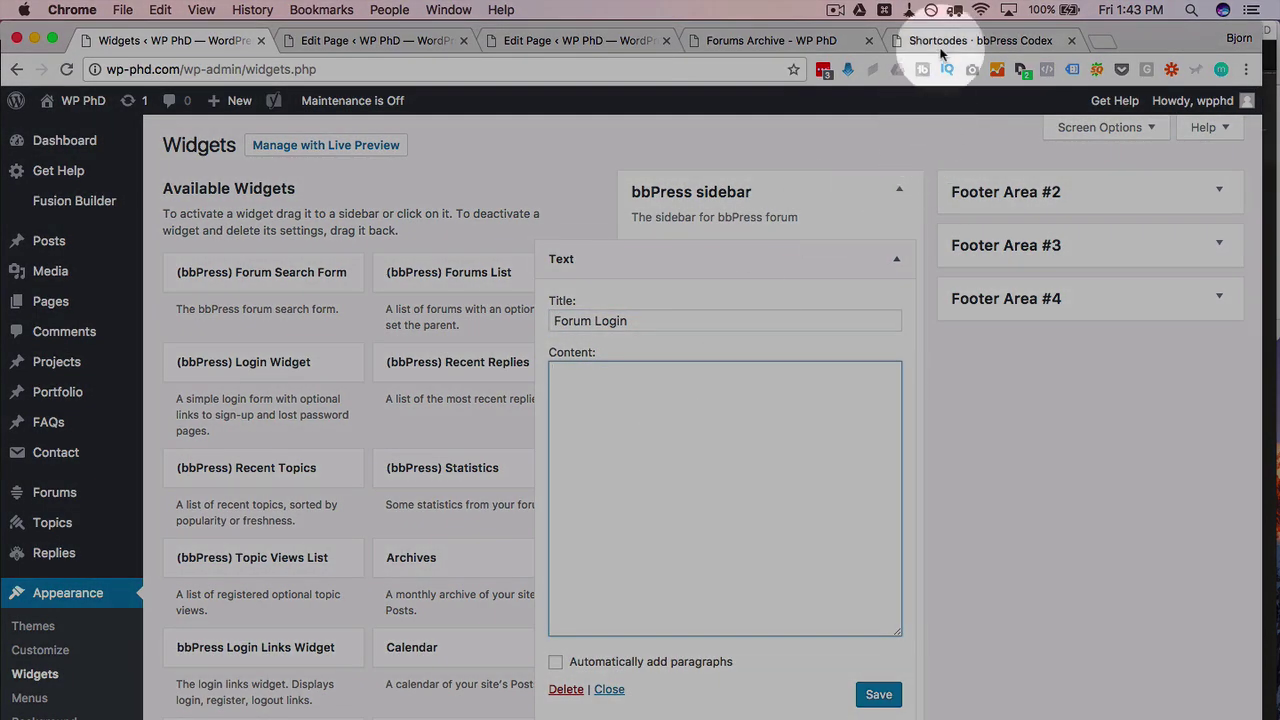
Step: Copy the [bbp-login] shortcode from the bbPress Codex reference
left_click(946, 41)
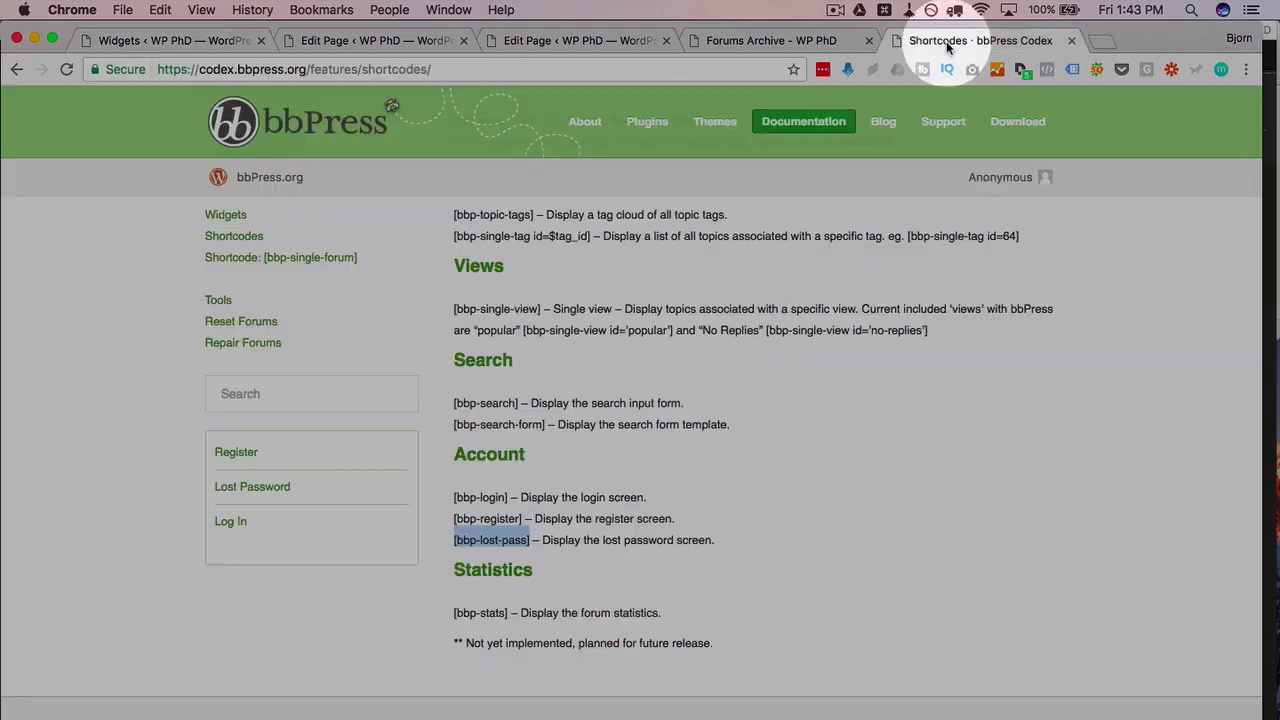
left_click(510, 518)
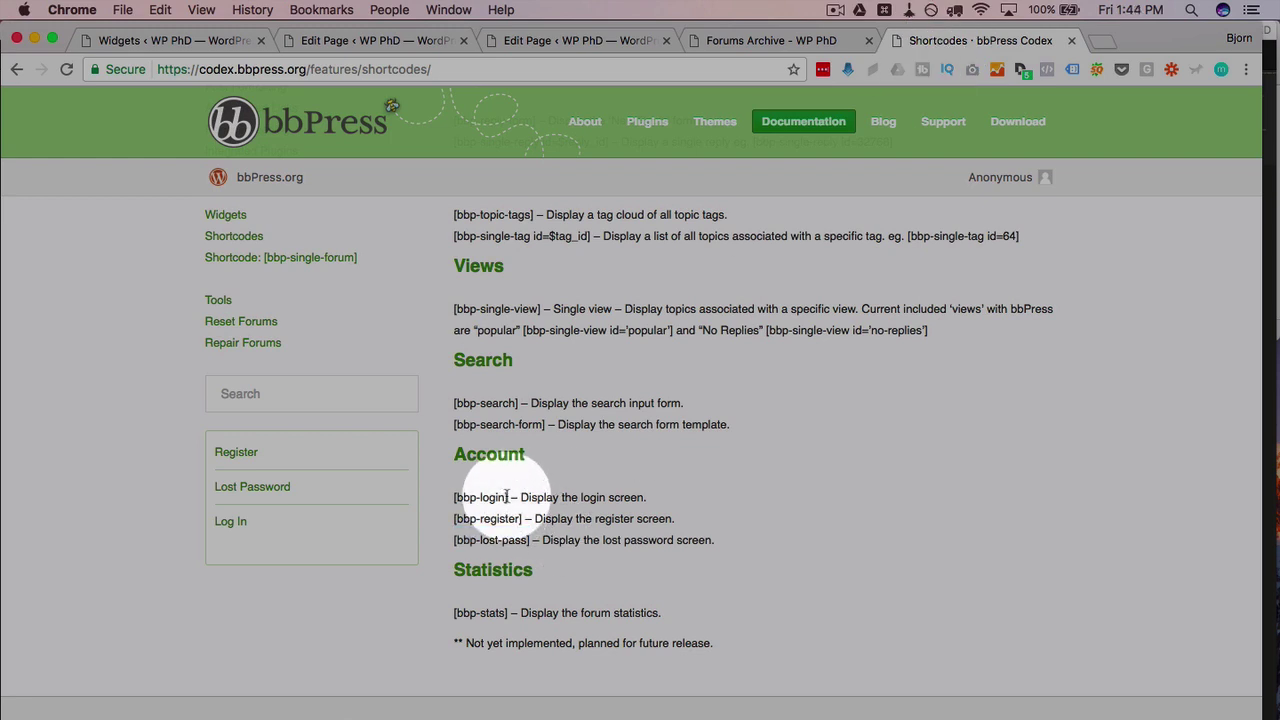
left_click_drag(508, 497, 448, 497)
key("super+c")
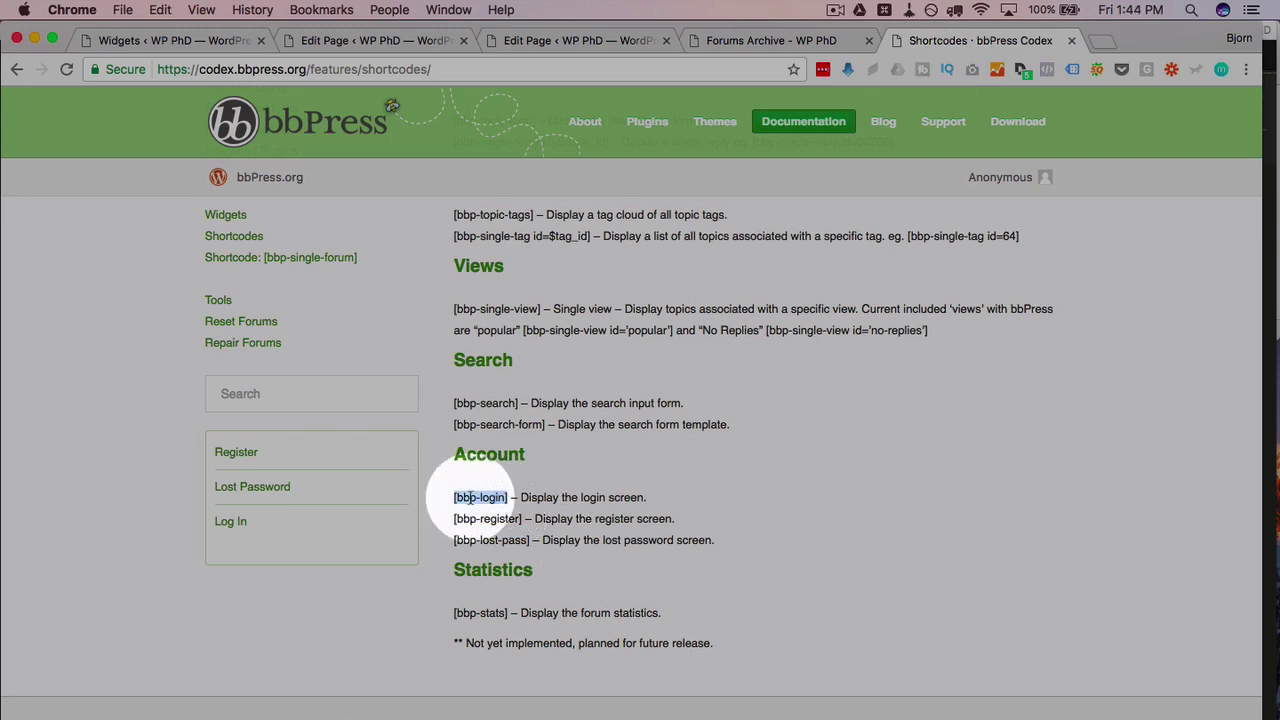
right_click(470, 501)
left_click(480, 533)
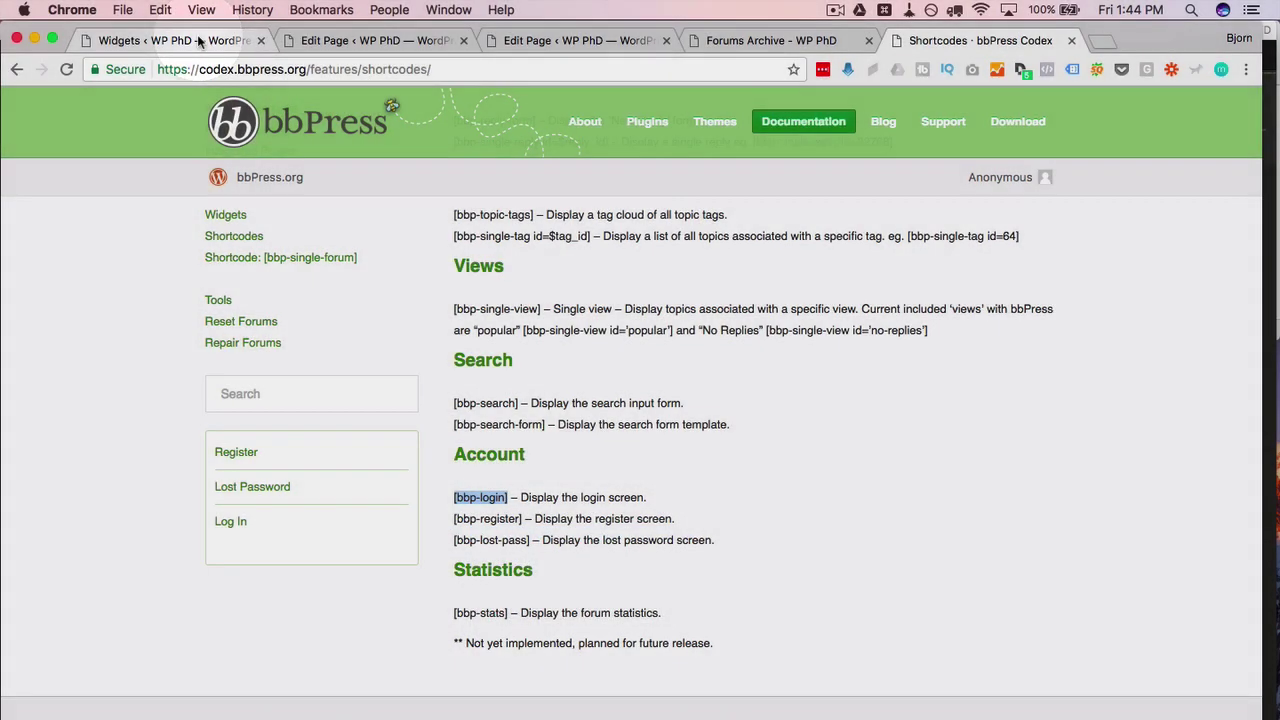
Step: Paste [bbp-login] into the widget content and add a Register Here link to the registration page
left_click(200, 40)
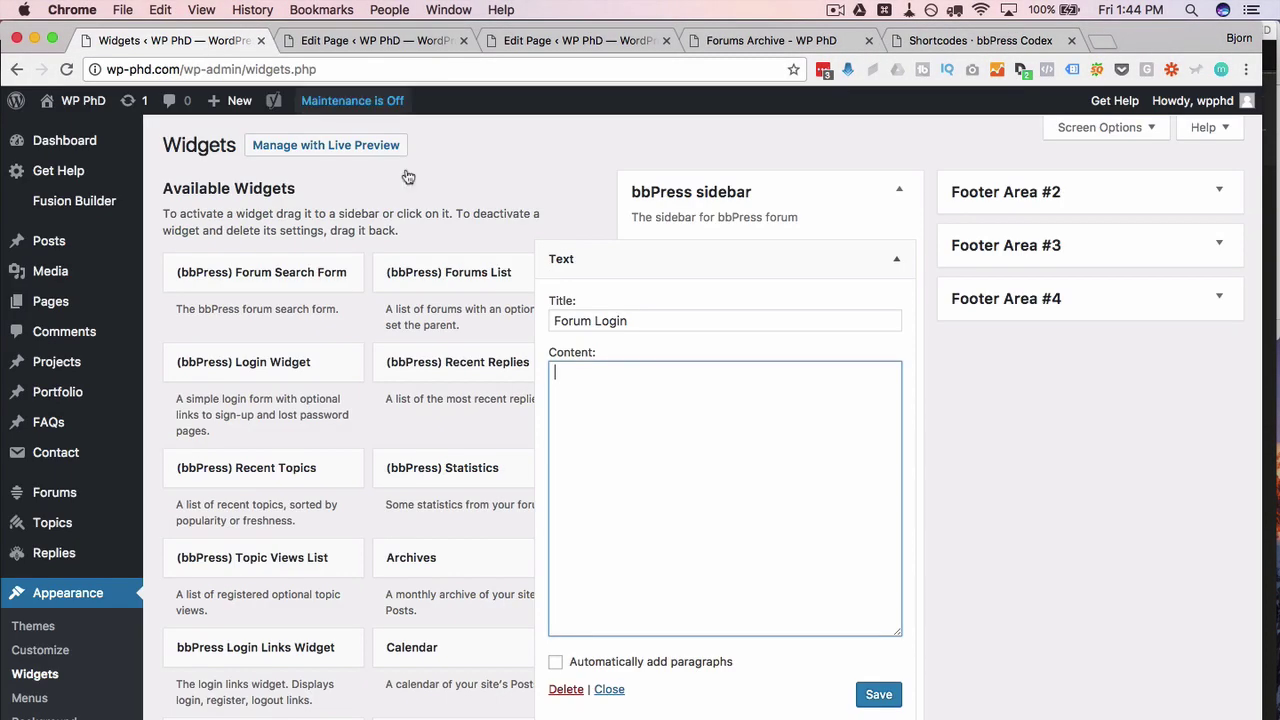
right_click(593, 390)
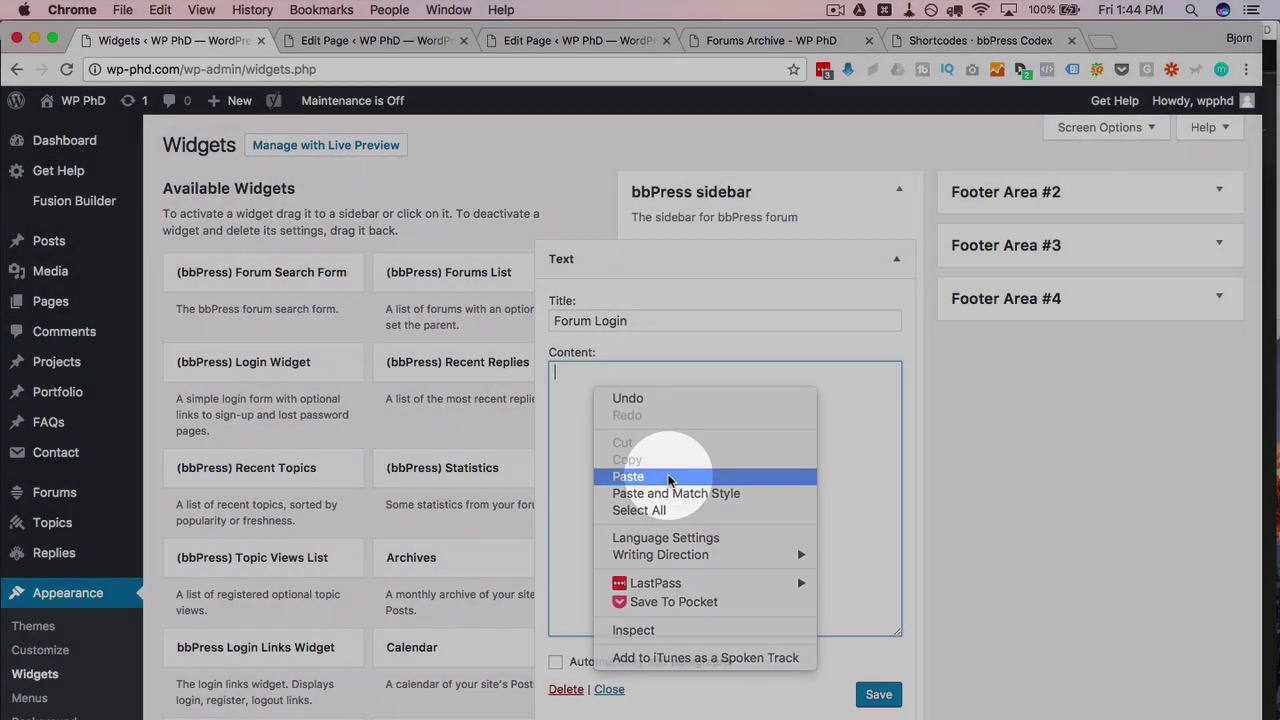
left_click(655, 477)
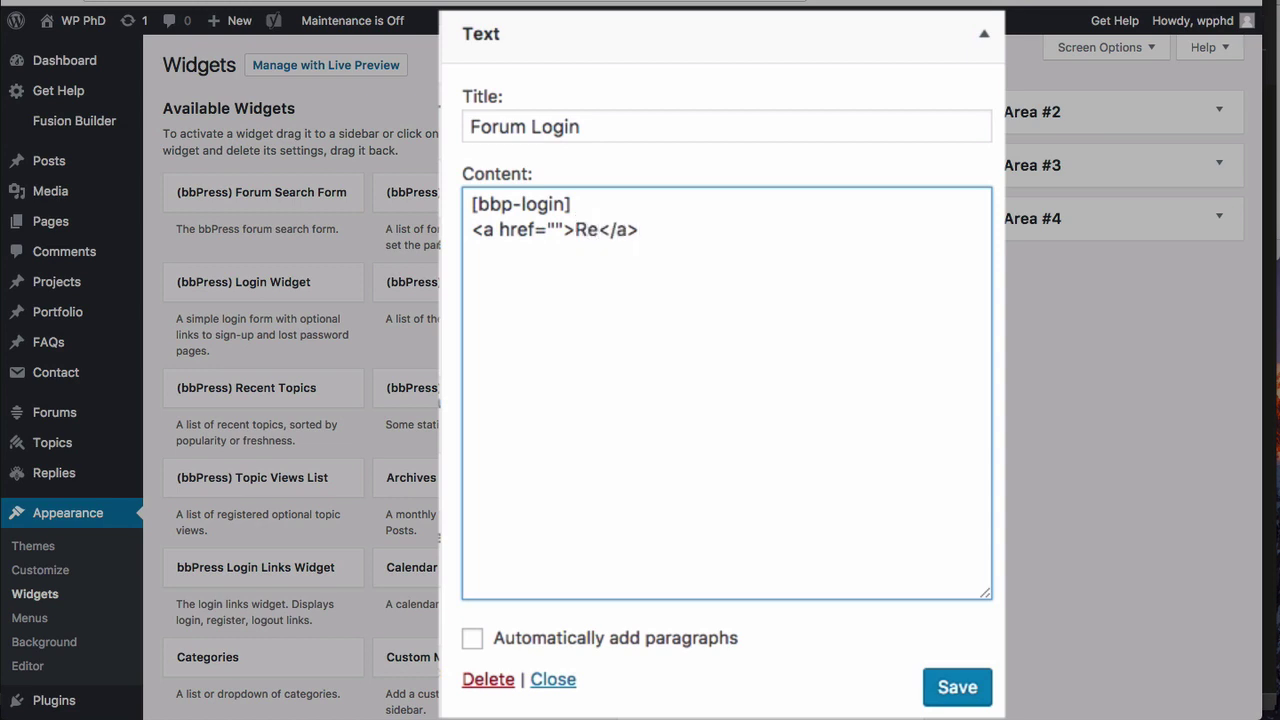
type("r Here")
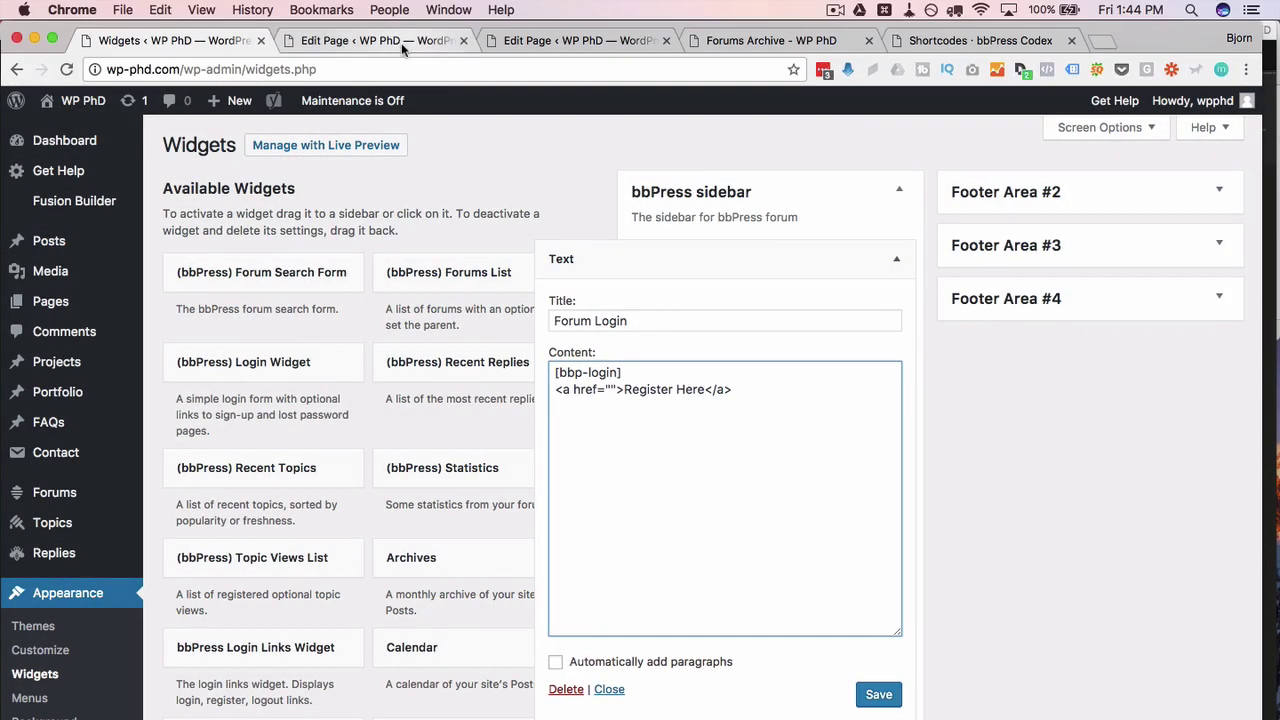
left_click(403, 46)
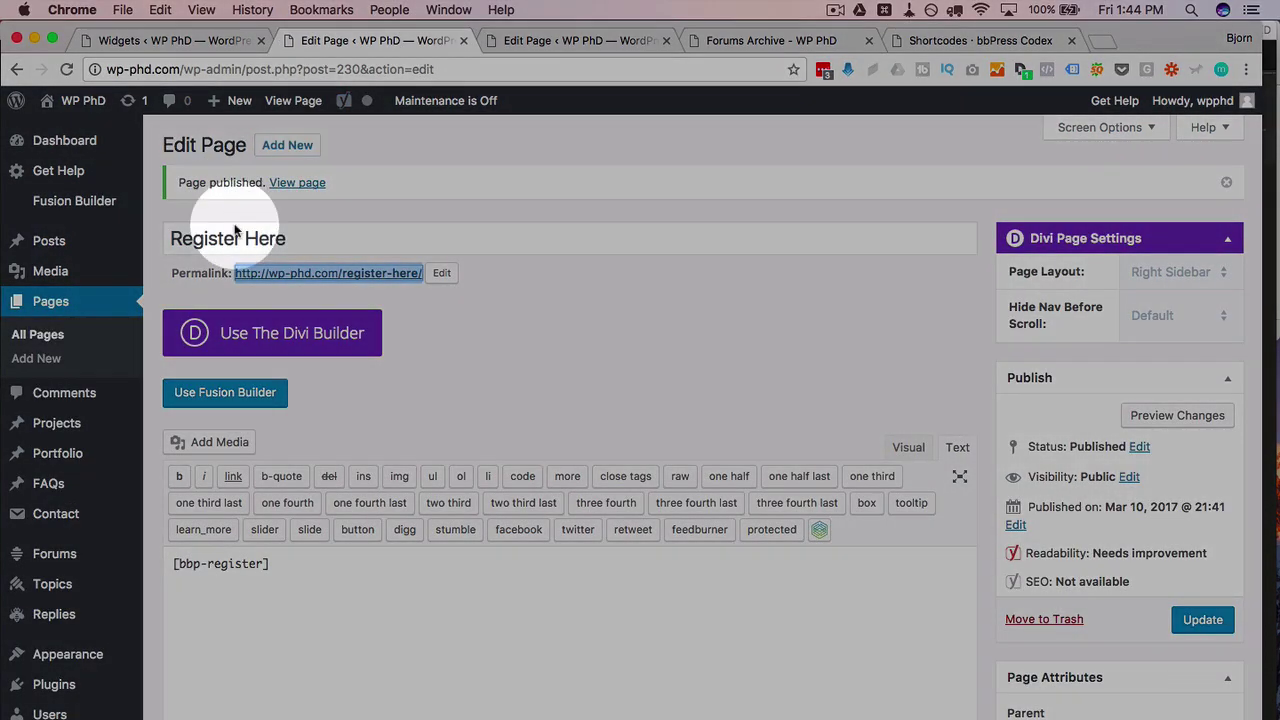
right_click(285, 271)
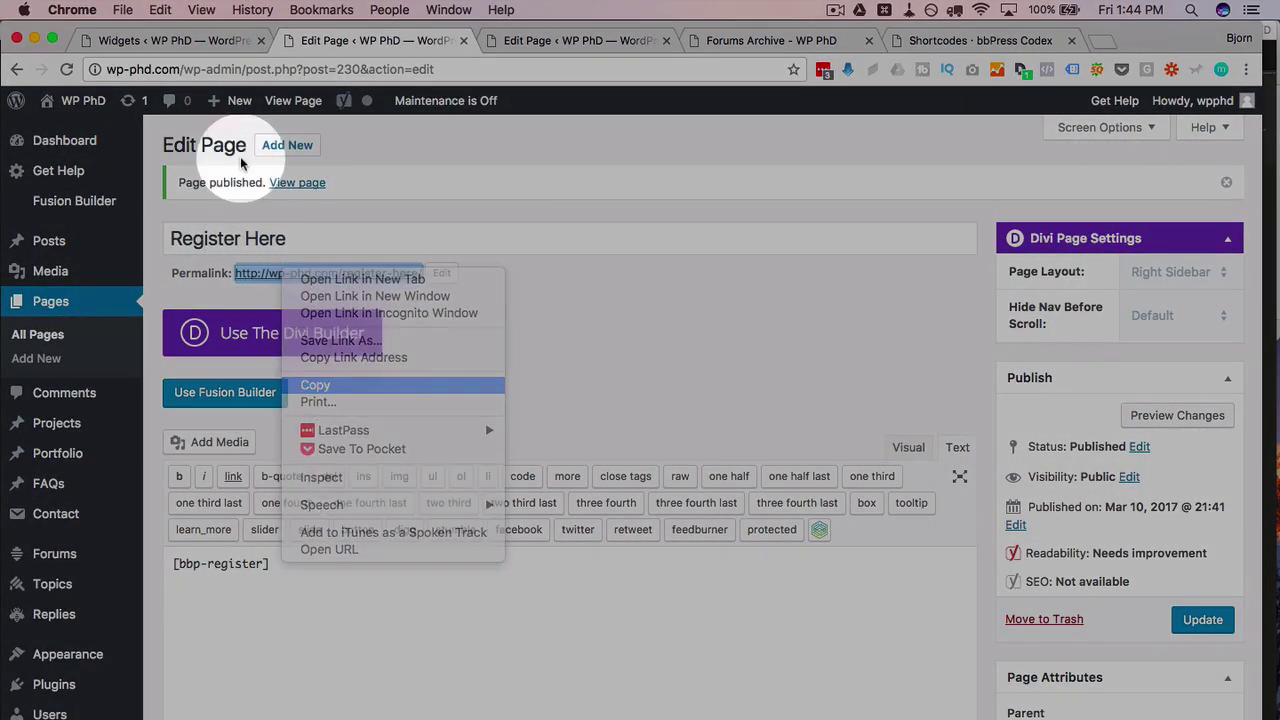
left_click(315, 384)
left_click(199, 42)
left_click(609, 389)
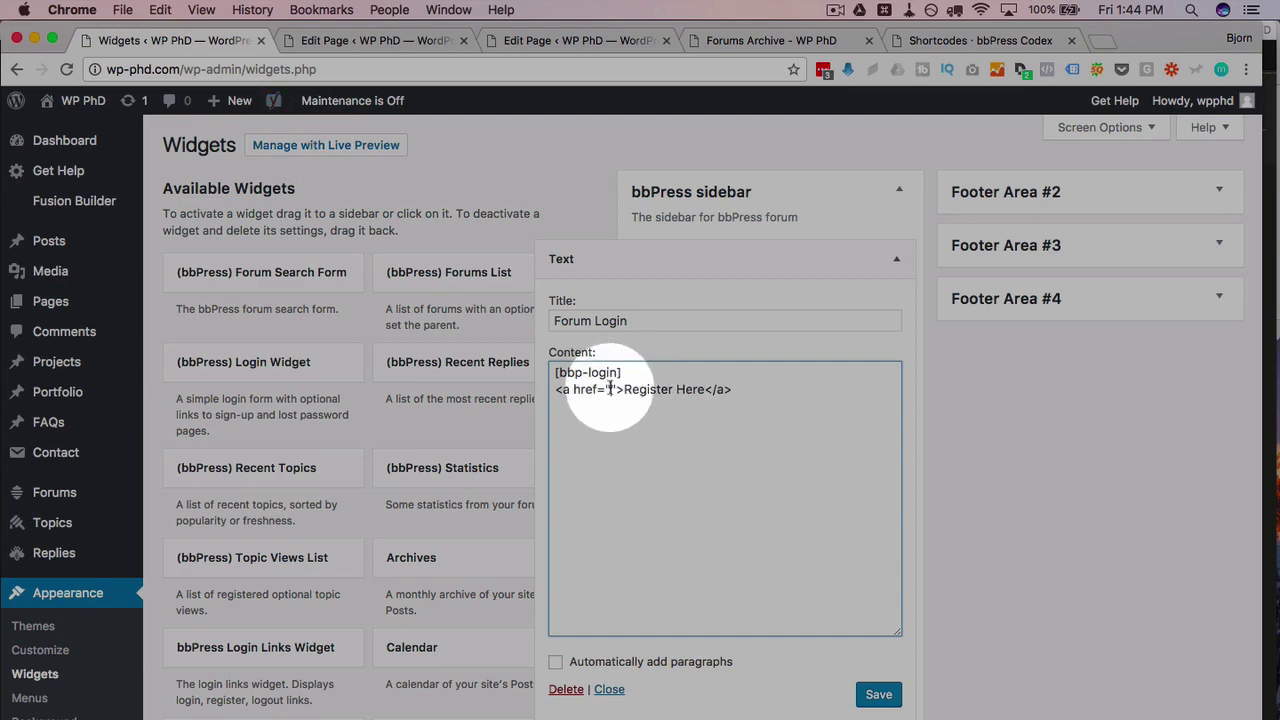
type("http://wp-phd.com/register-here/")
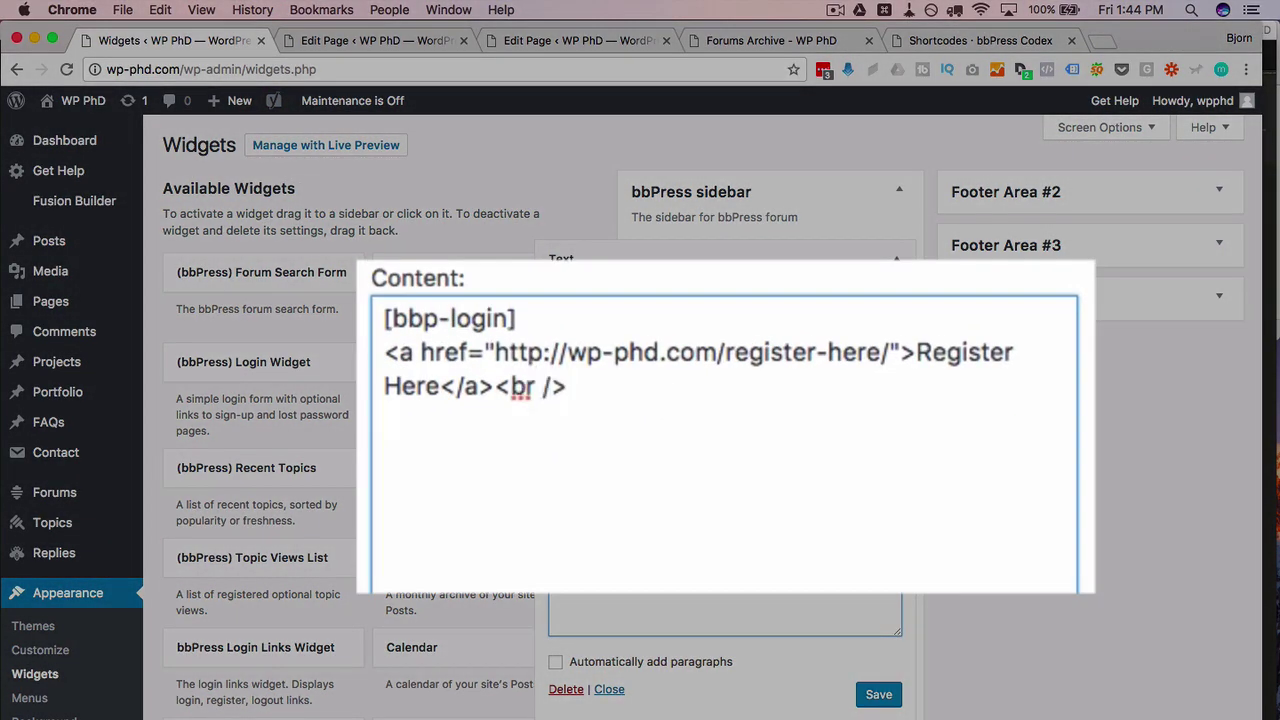
Step: Duplicate the Register Here link on the same line after a '|' and rename the copy 'Password Reset'
left_click_drag(494, 386, 386, 352)
key("super+c")
left_click(409, 429)
key("super+v")
left_click_drag(566, 386, 500, 386)
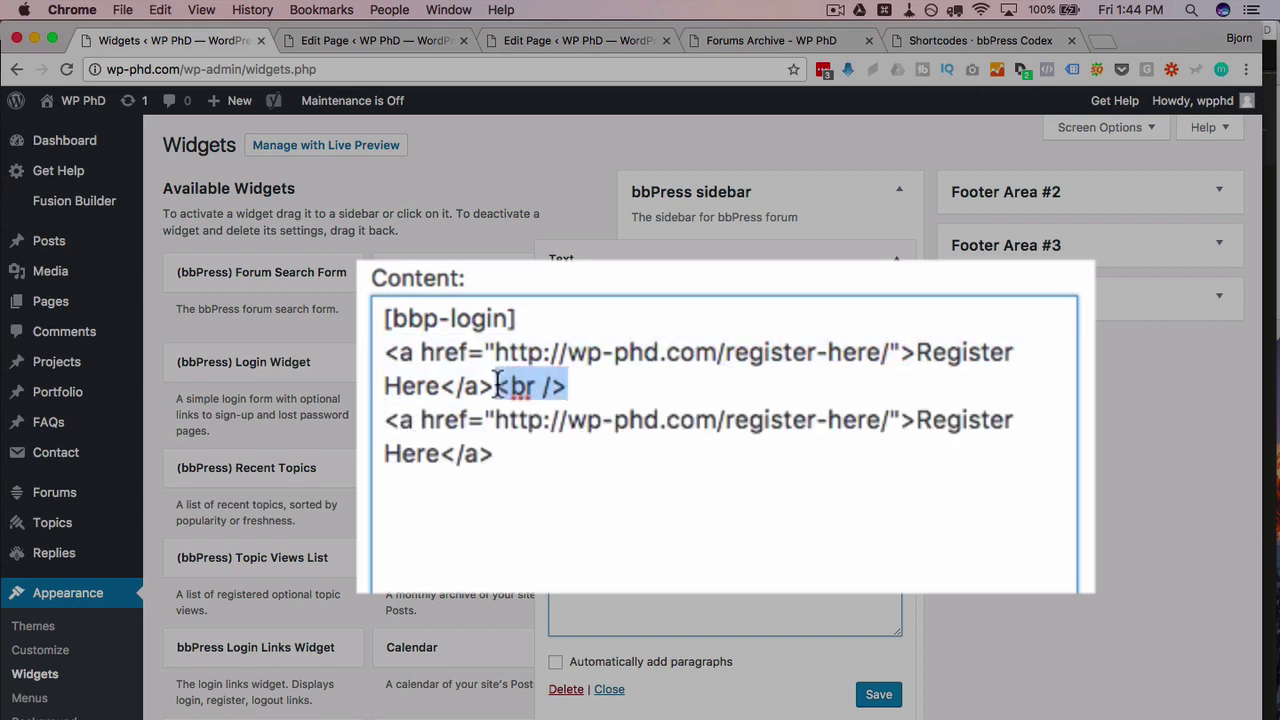
key("BackSpace")
key("Delete")
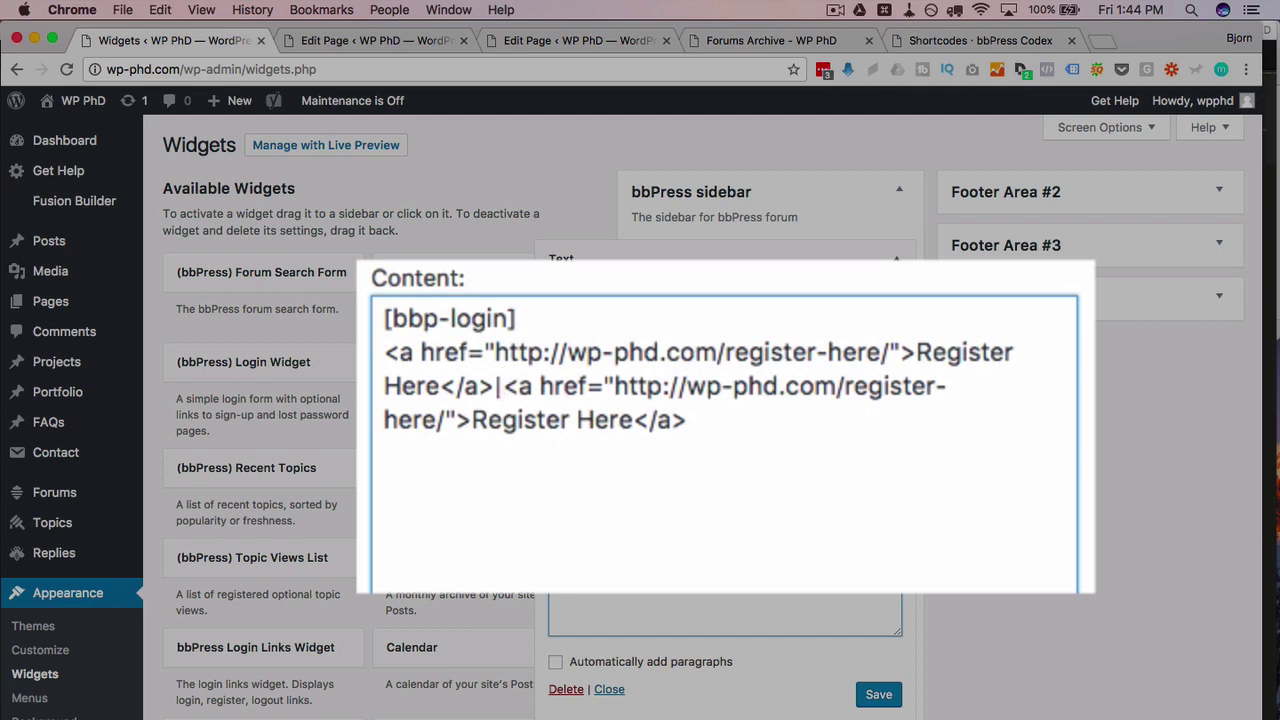
type("|")
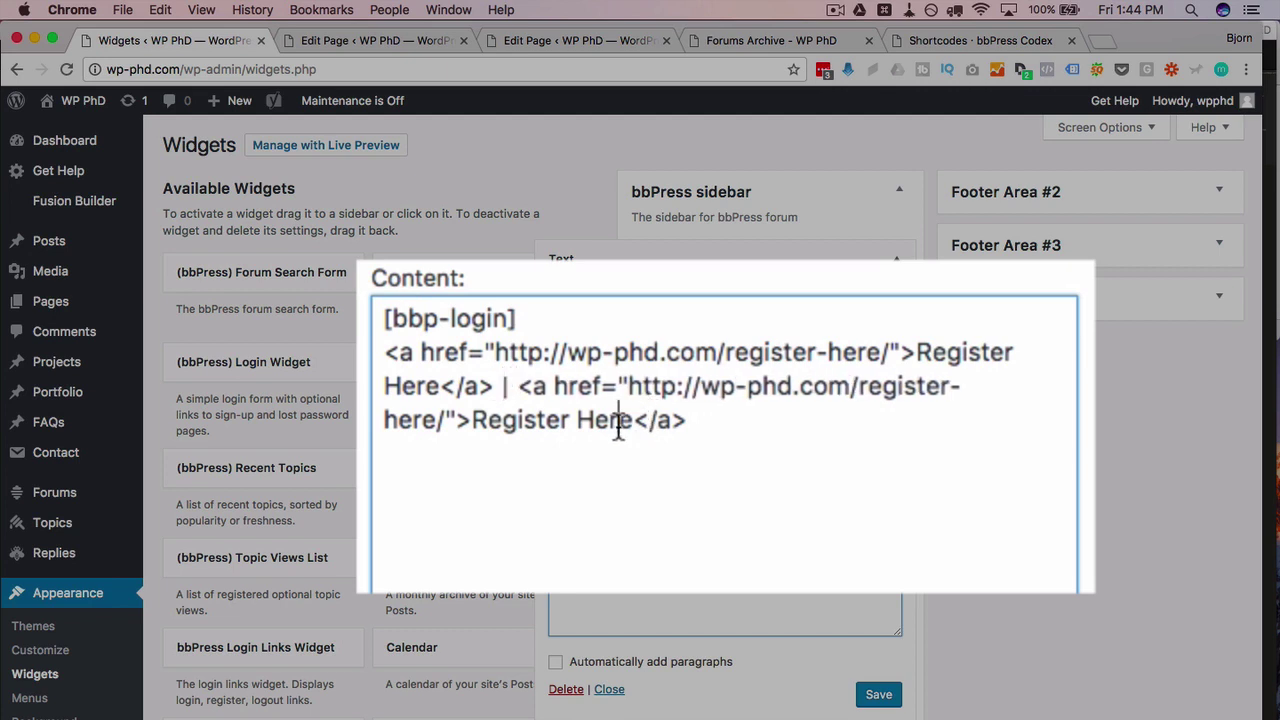
left_click_drag(619, 423, 517, 425)
type("Password Reset")
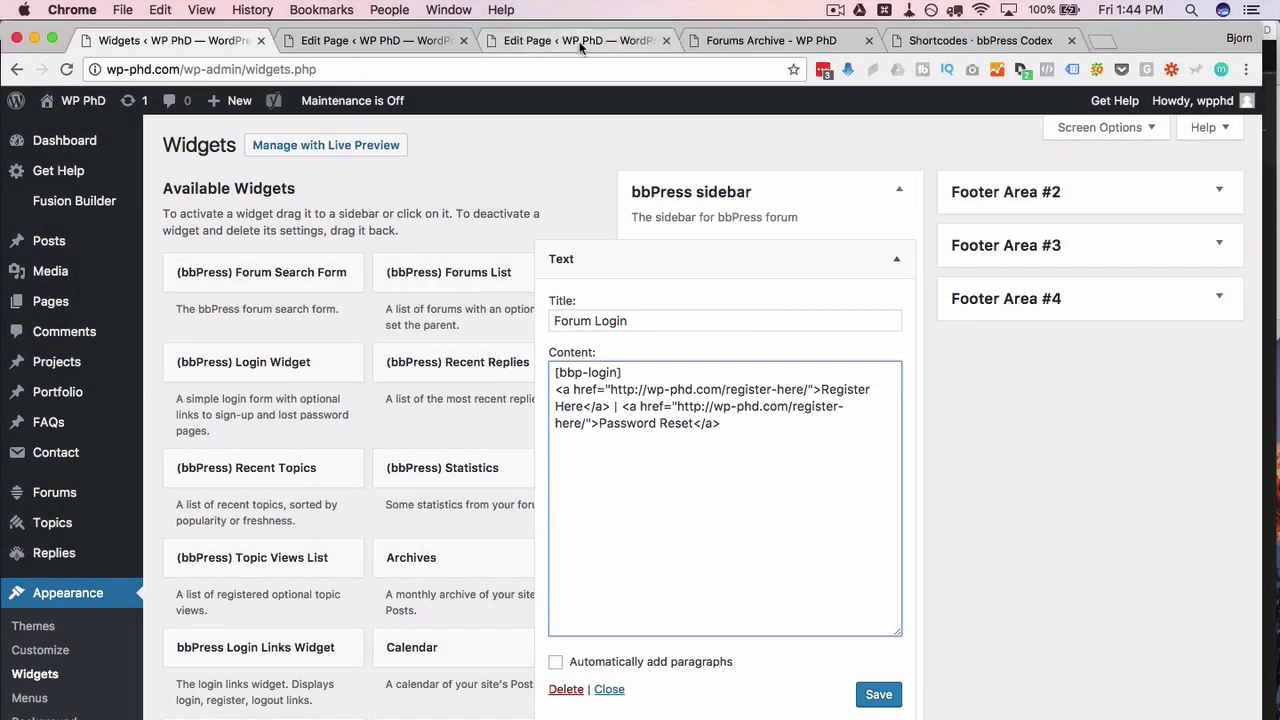
Step: Point the Password Reset link at the Password Reset page's address and save the widget
left_click(578, 40)
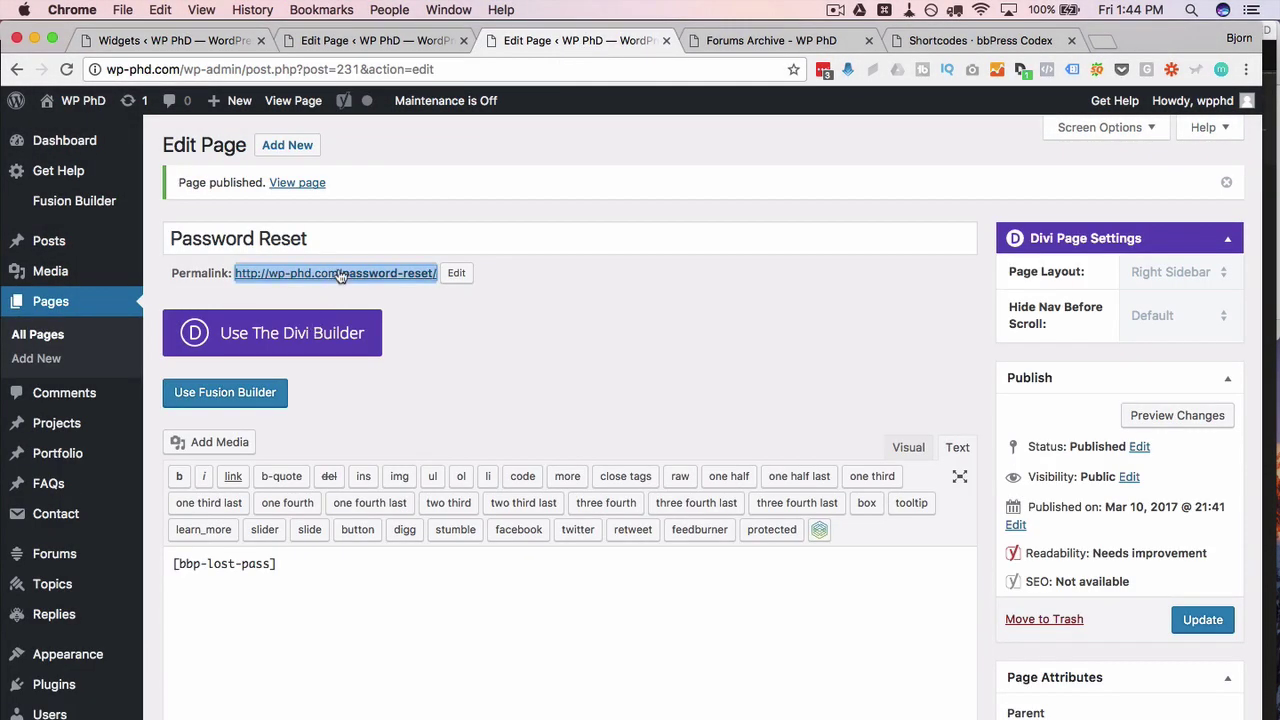
right_click(340, 277)
left_click(395, 352)
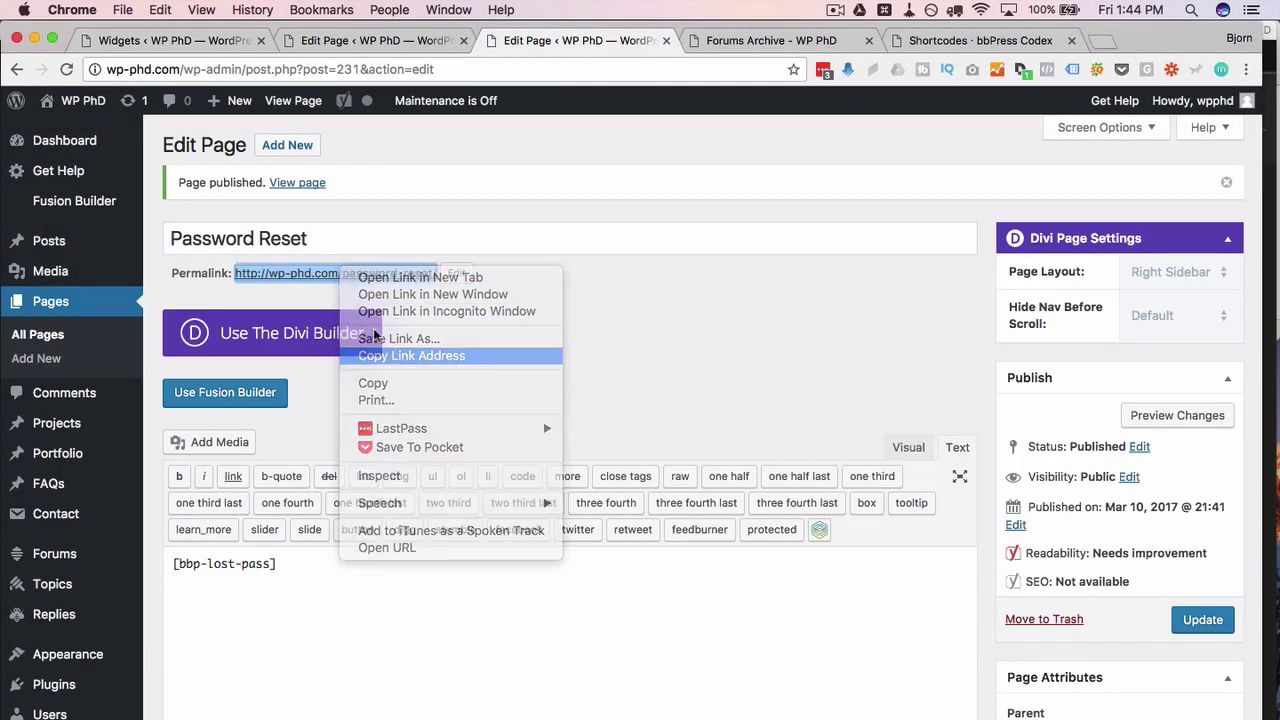
left_click(206, 41)
left_click_drag(628, 386, 628, 370)
left_click(445, 423)
key("BackSpace")
key("super+v")
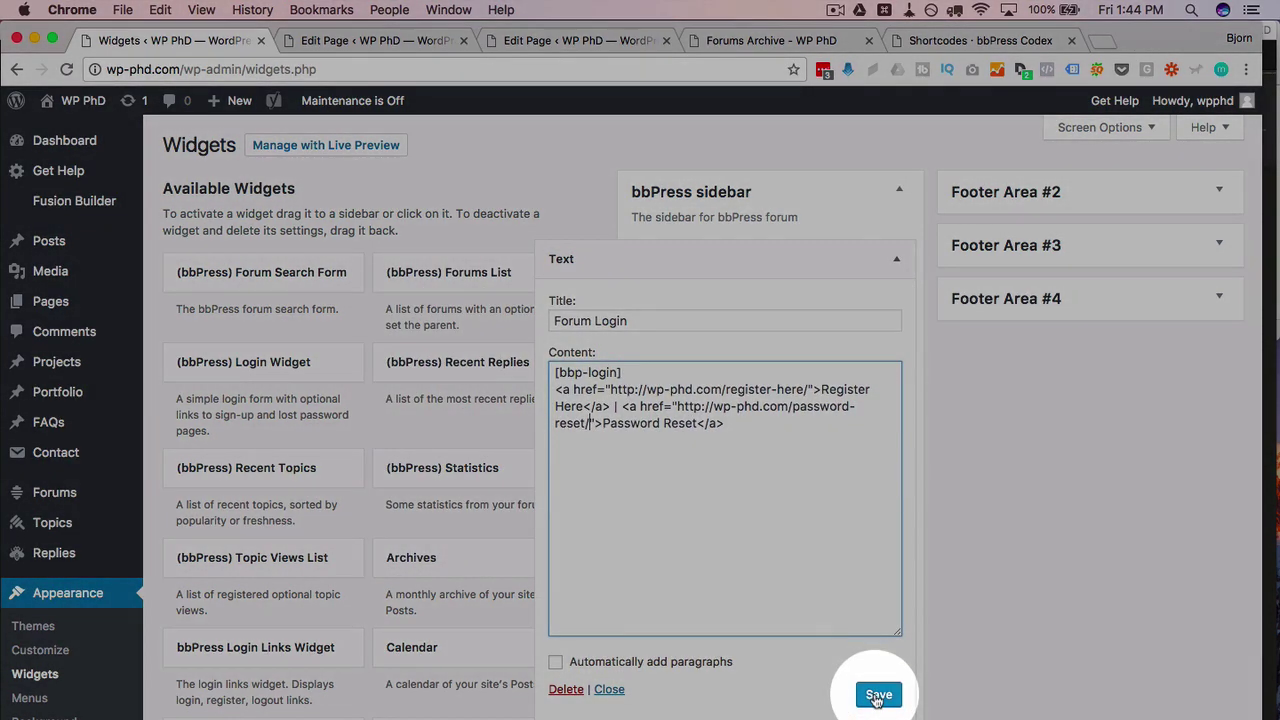
left_click(877, 697)
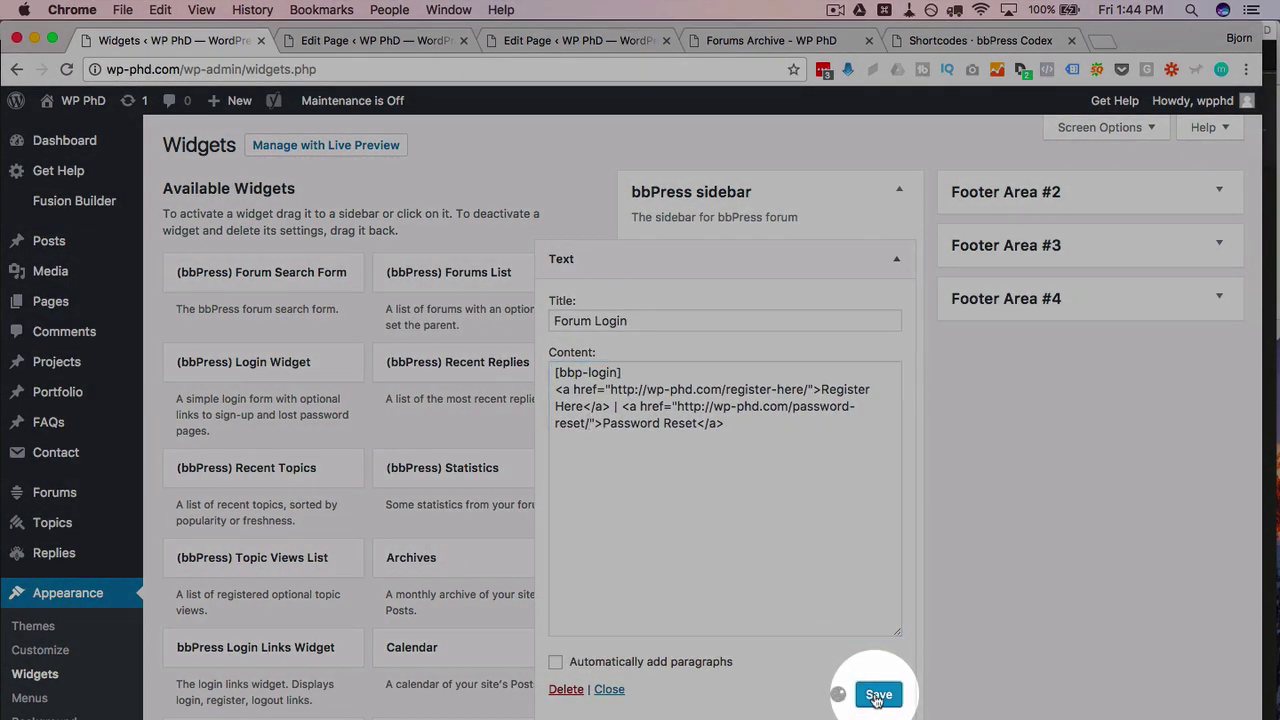
Step: Reload the Forums archive and check the sidebar shows the logged-in notice and Register Here | Password Reset links
left_click(742, 44)
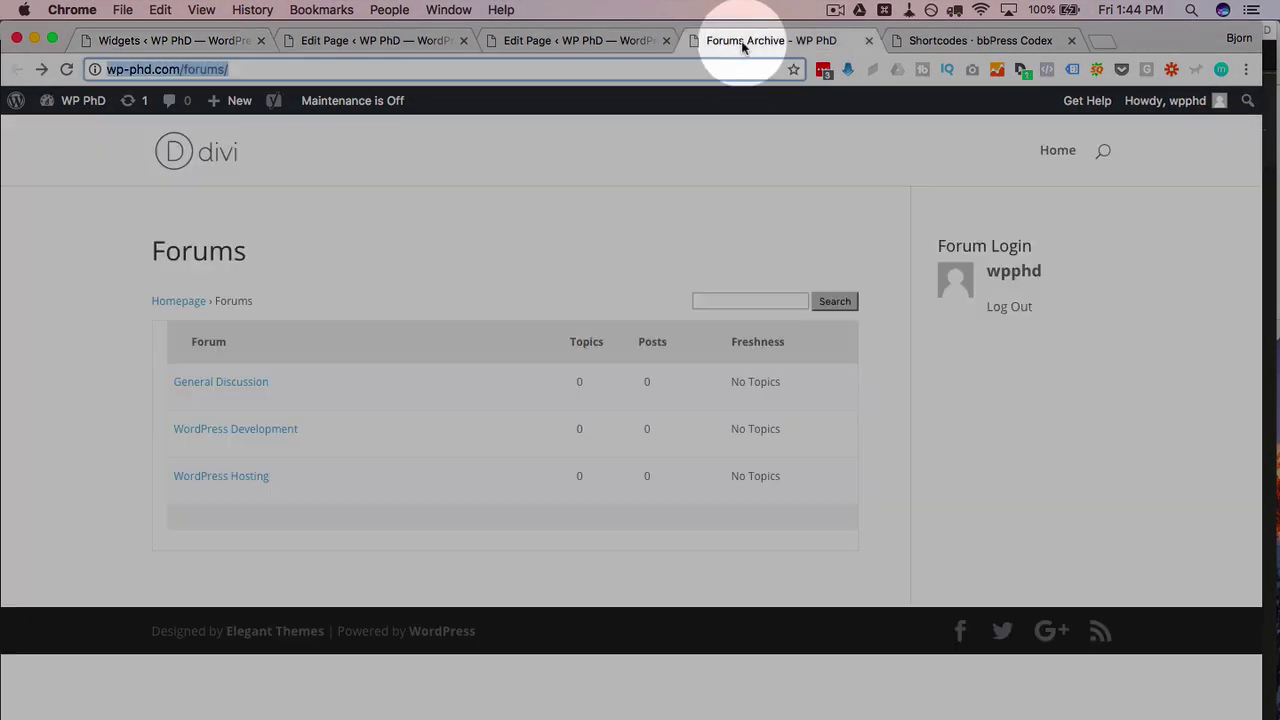
left_click(65, 69)
left_click(1099, 260)
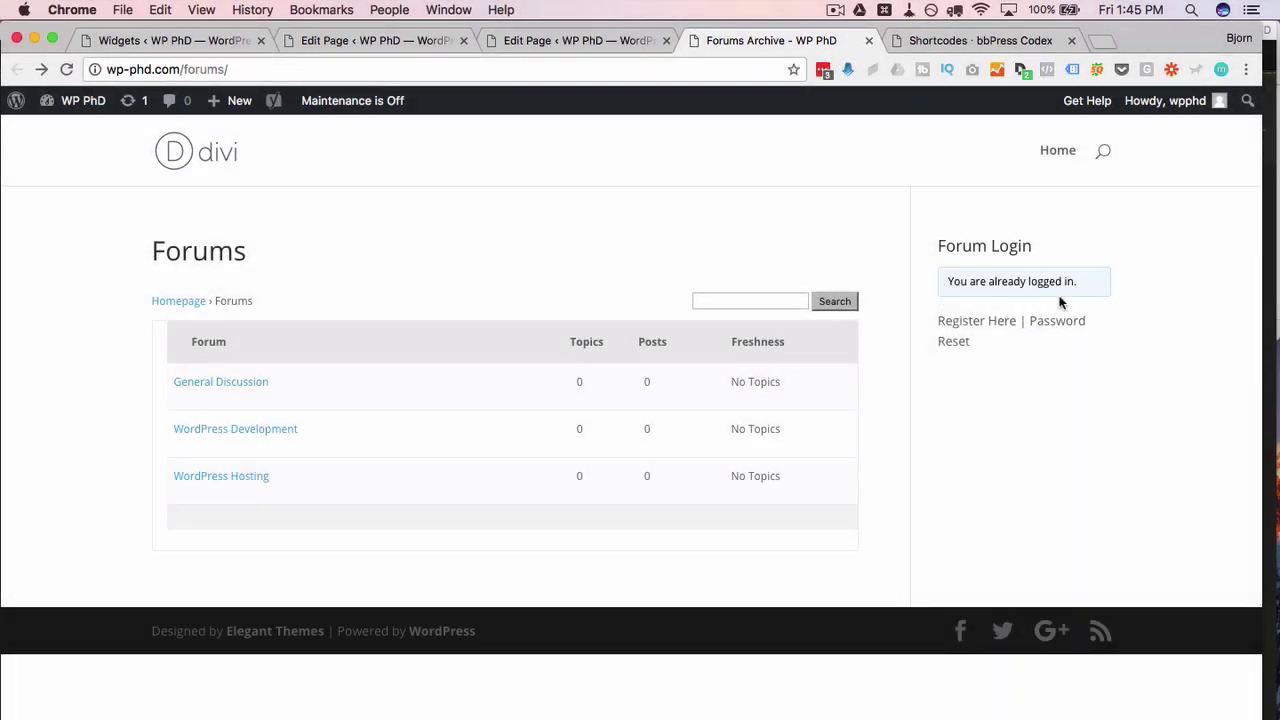
left_click_drag(998, 341, 929, 321)
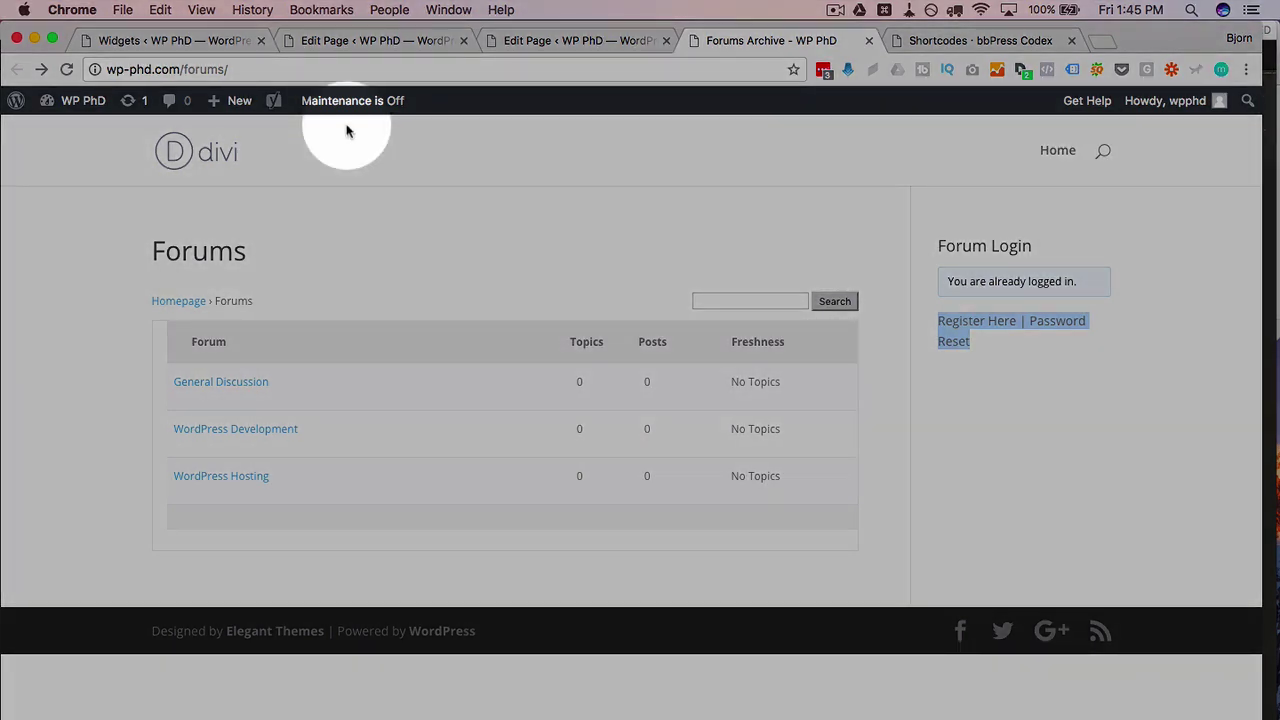
Step: While logged out, try the Register Here and Password Reset sidebar links, then open Register Here
left_click(240, 68)
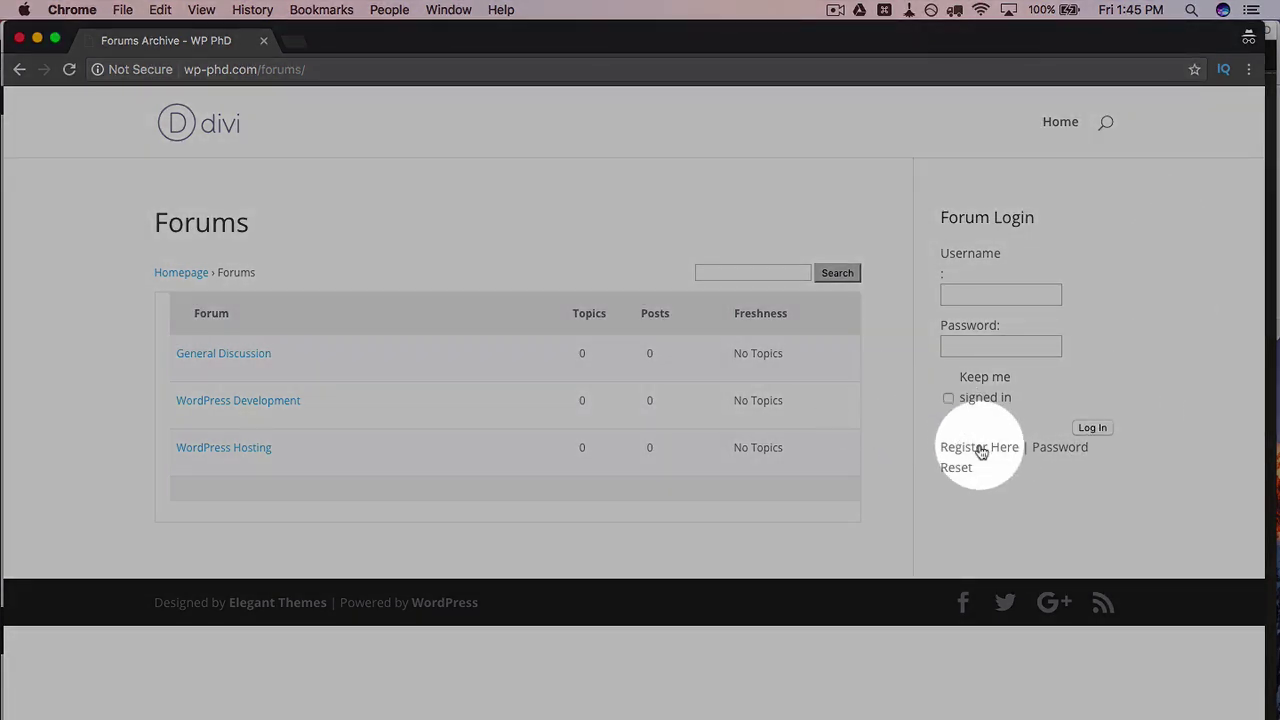
left_click(971, 445)
left_click(1043, 457, "super")
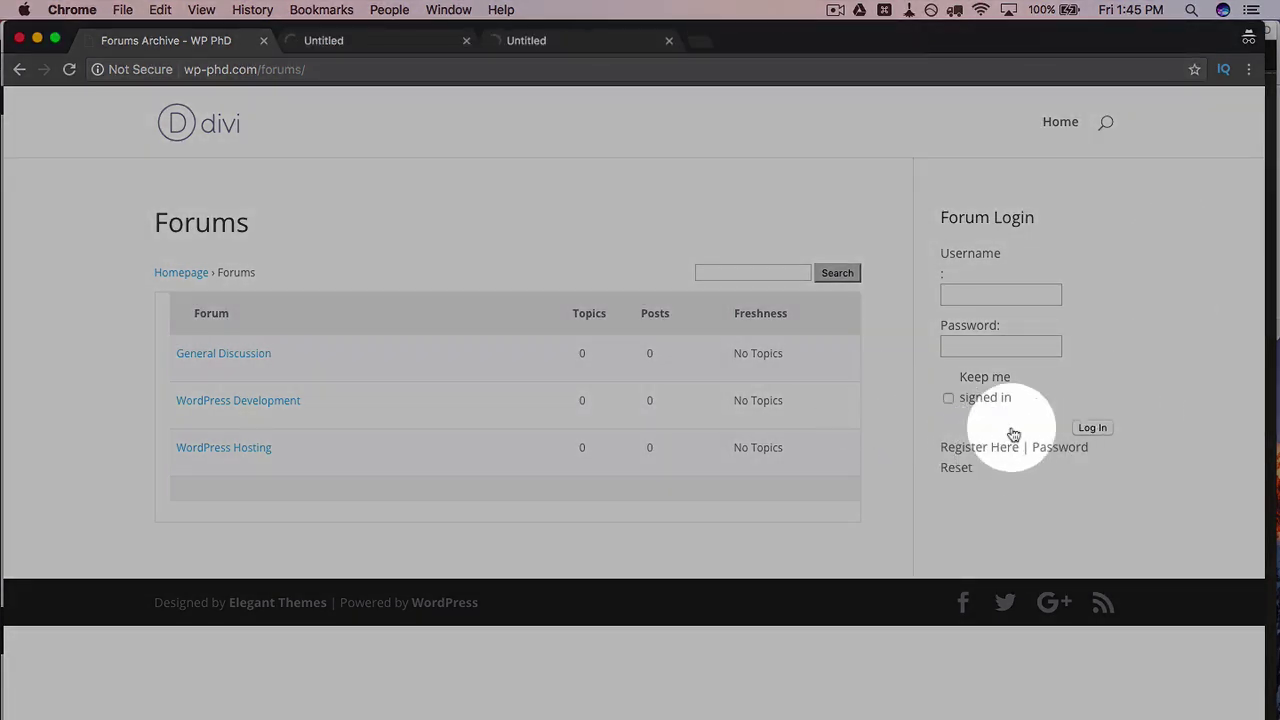
left_click(398, 38)
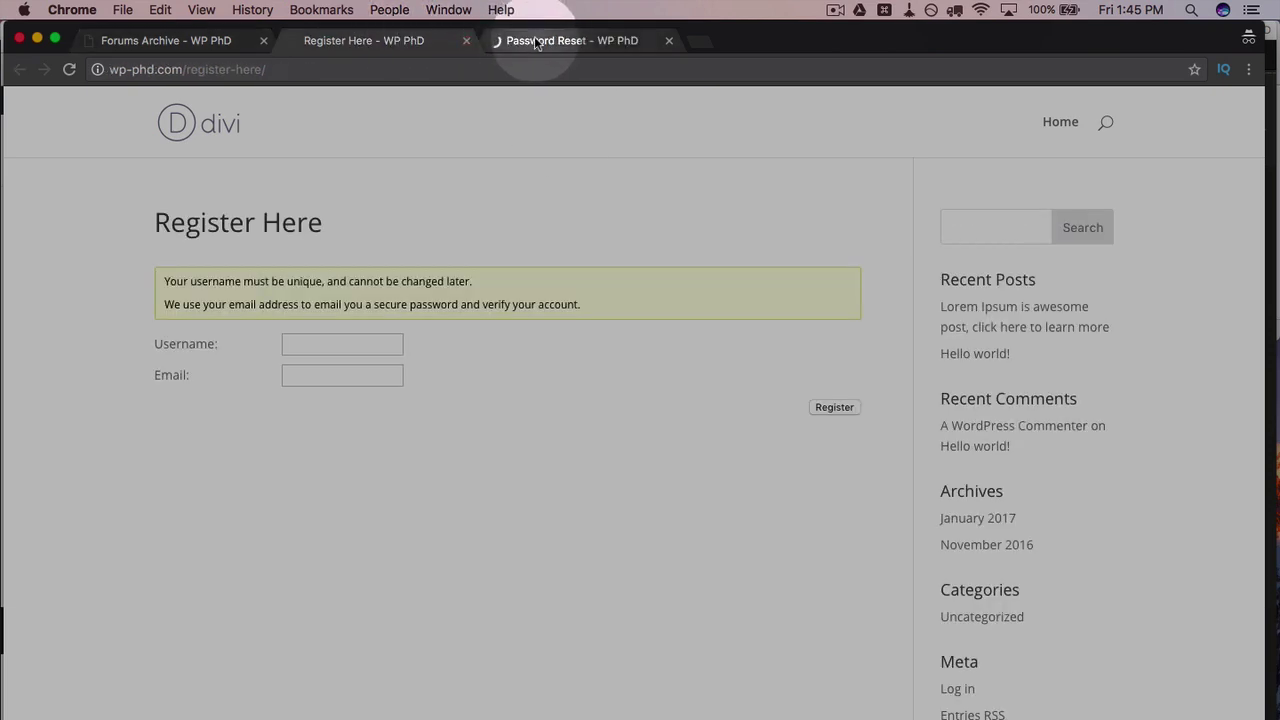
left_click(545, 40)
left_click(378, 48)
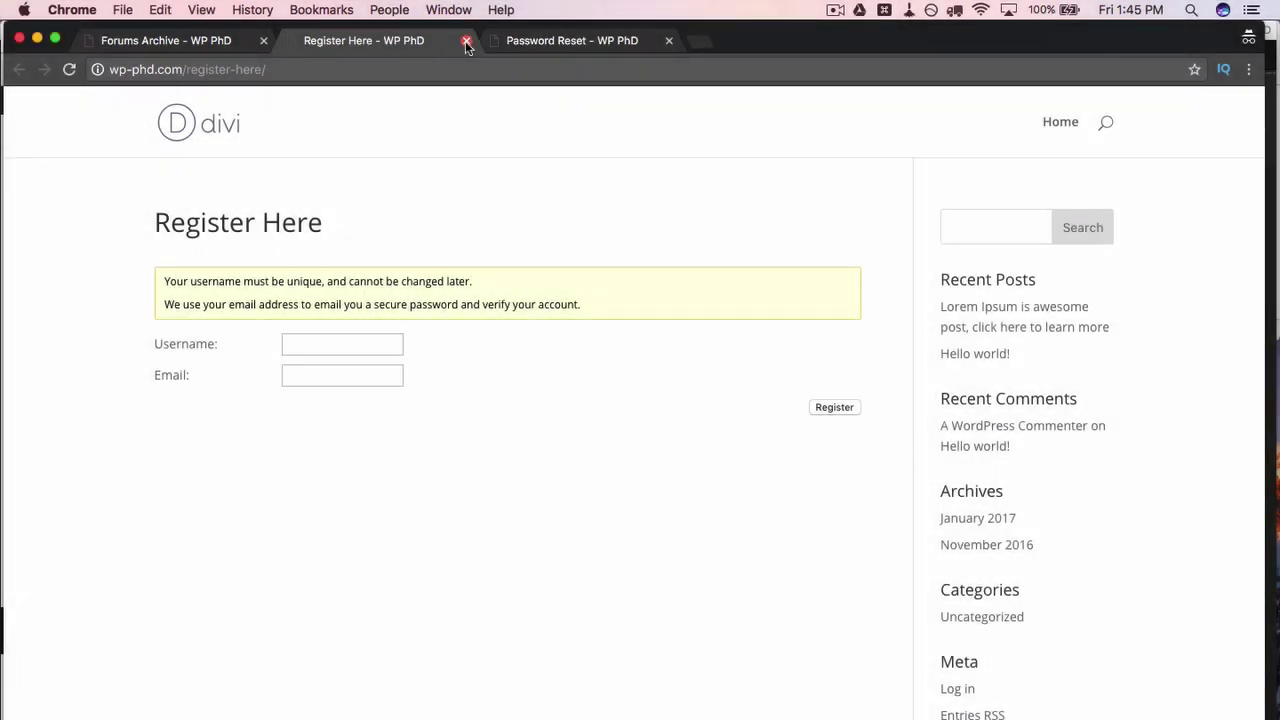
left_click(466, 40)
left_click(466, 41)
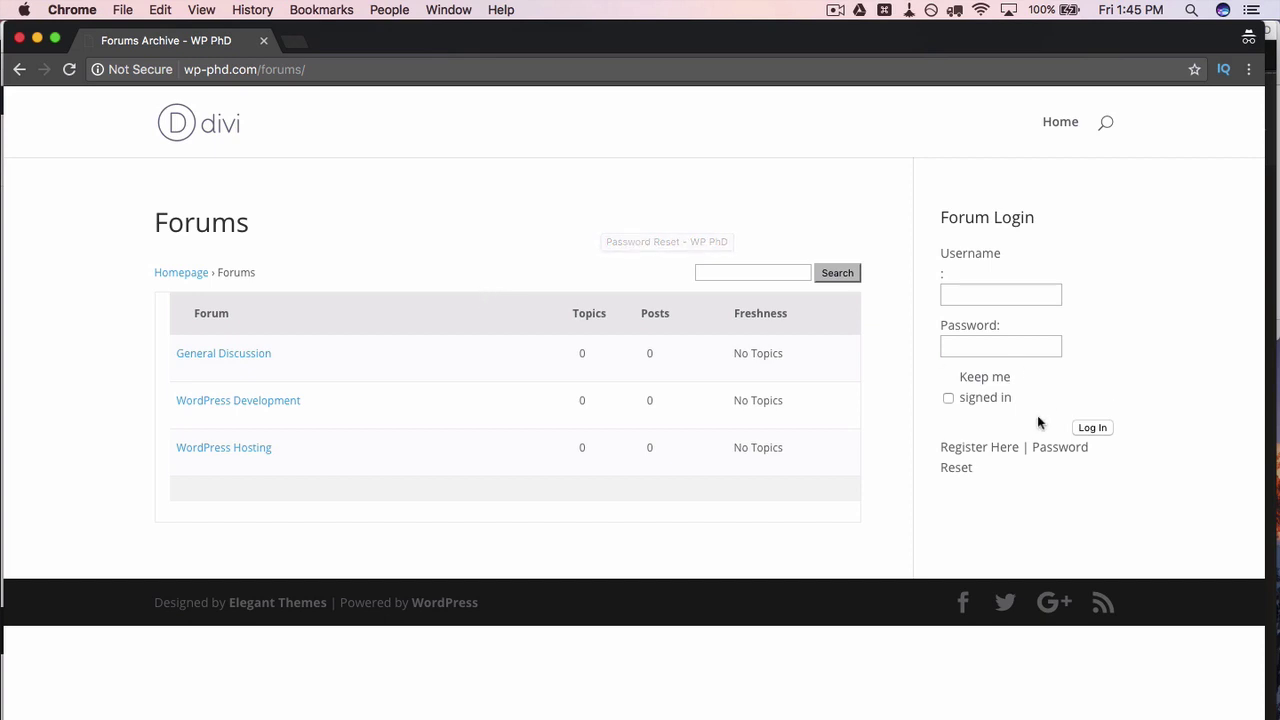
left_click(992, 293)
left_click(987, 452)
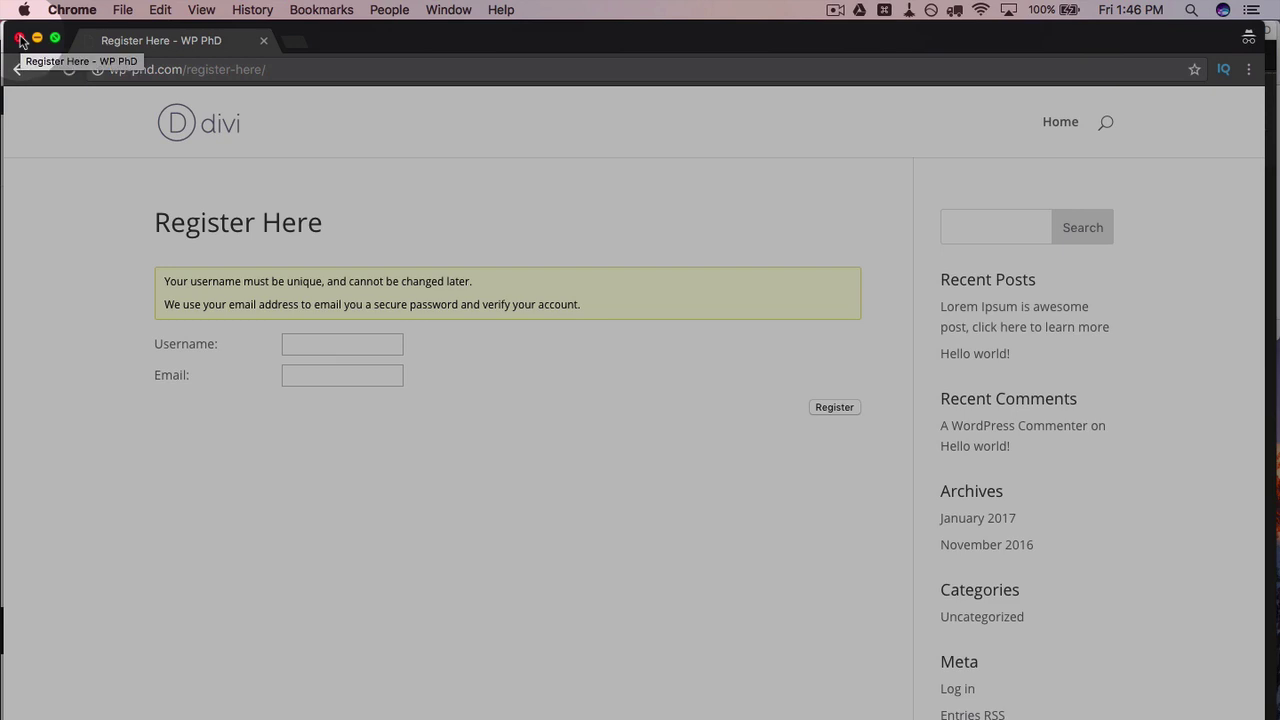
Step: Close the private window and launch Firefox through system search
left_click(19, 38)
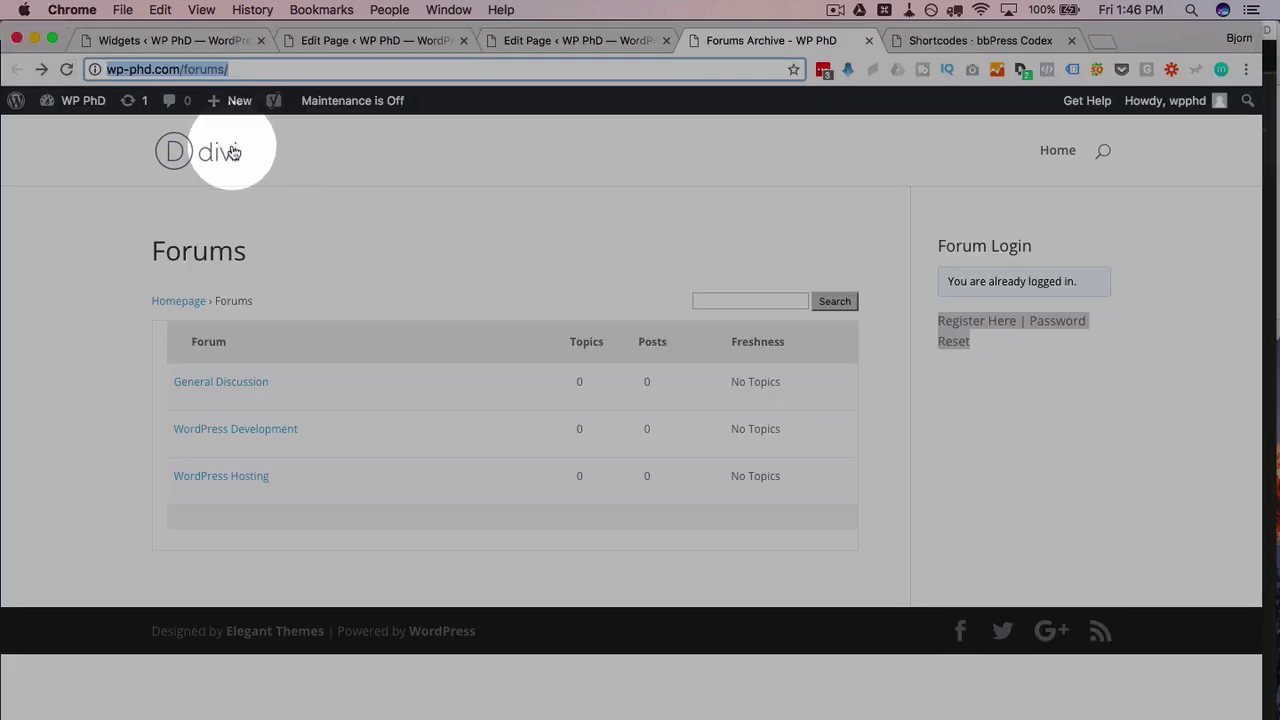
key("super+space")
type("firex")
key("Return")
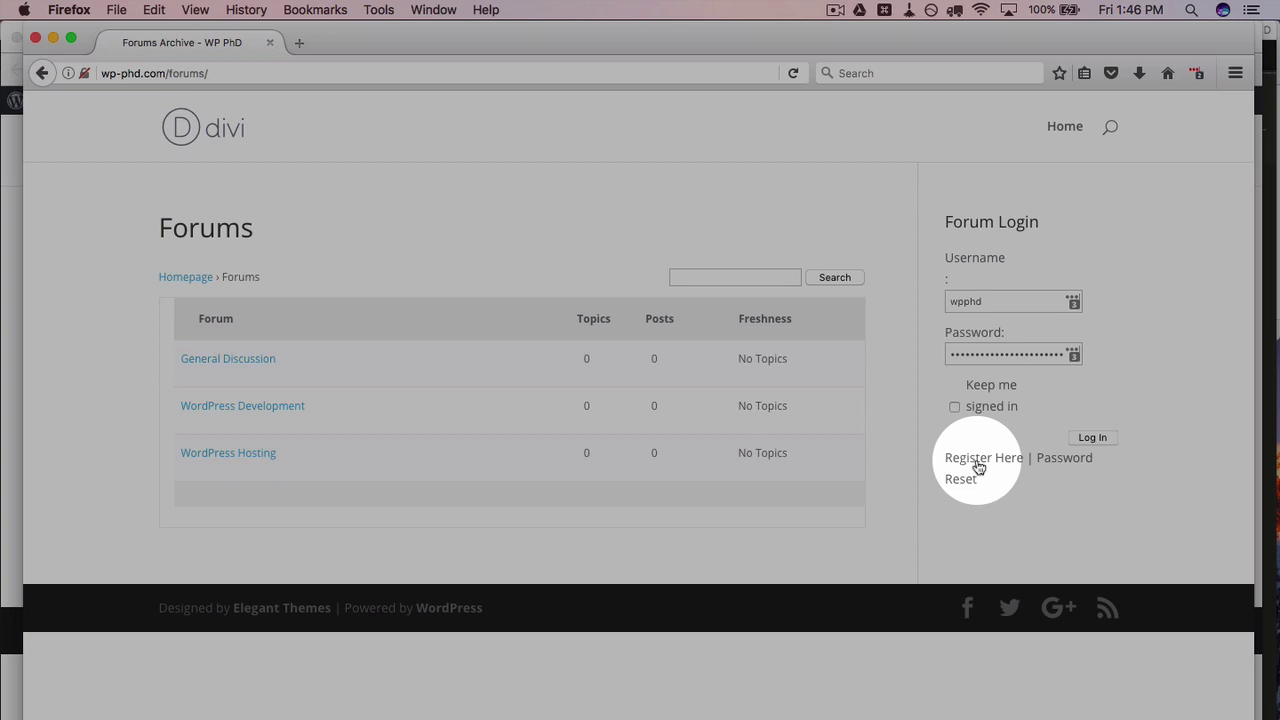
Step: Submit the Register Here form with a username and e-mail address, triggering the registration-not-allowed error
left_click(978, 467)
left_click(373, 357)
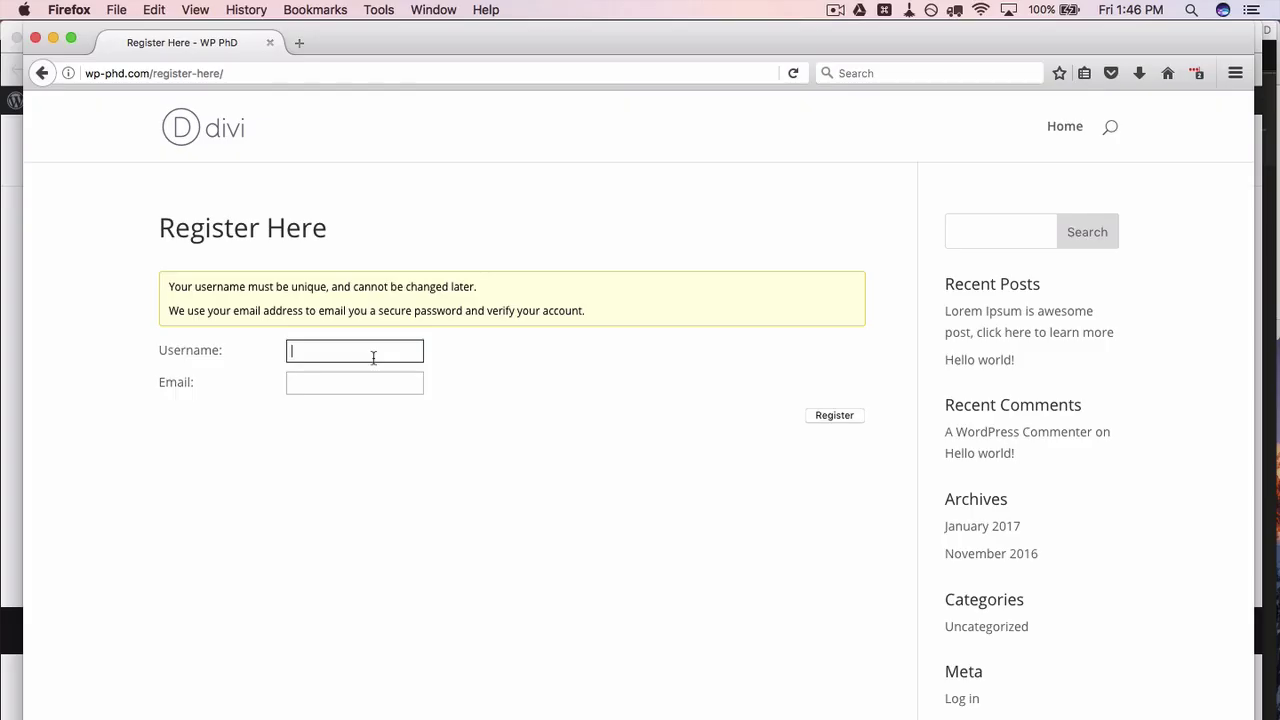
type("bjorn")
key("Tab")
left_click(834, 415)
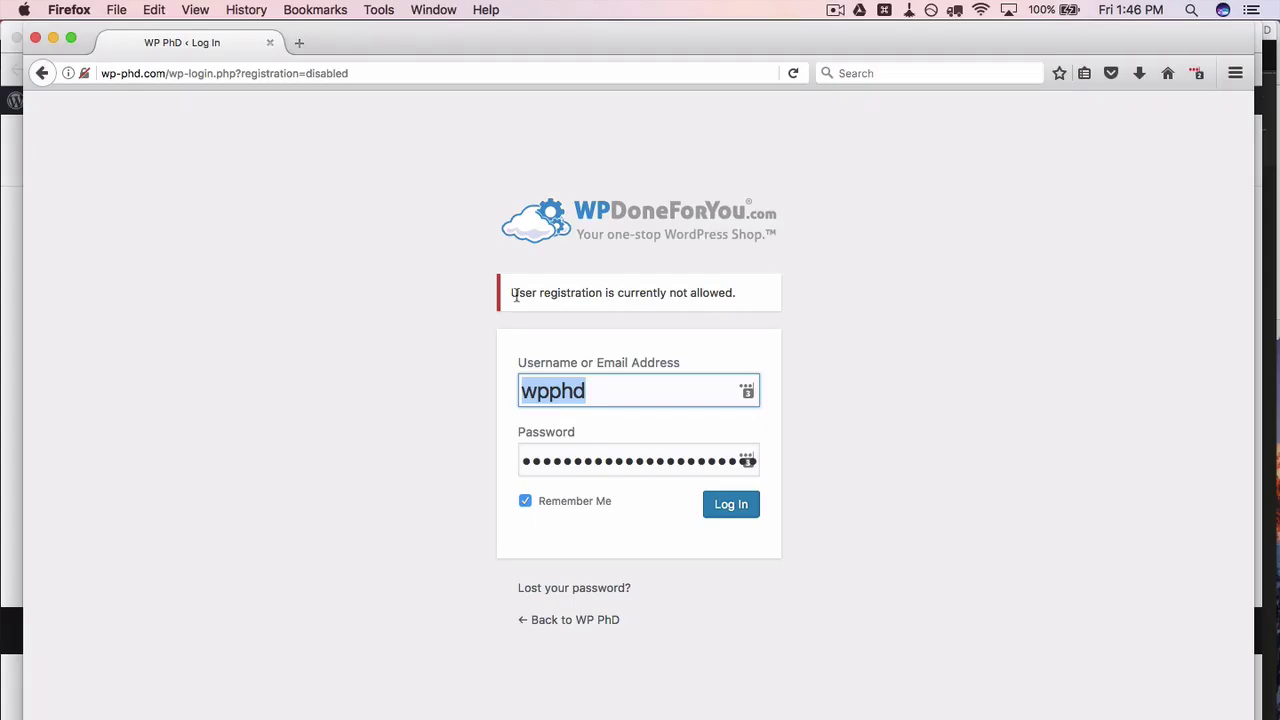
left_click_drag(514, 293, 766, 296)
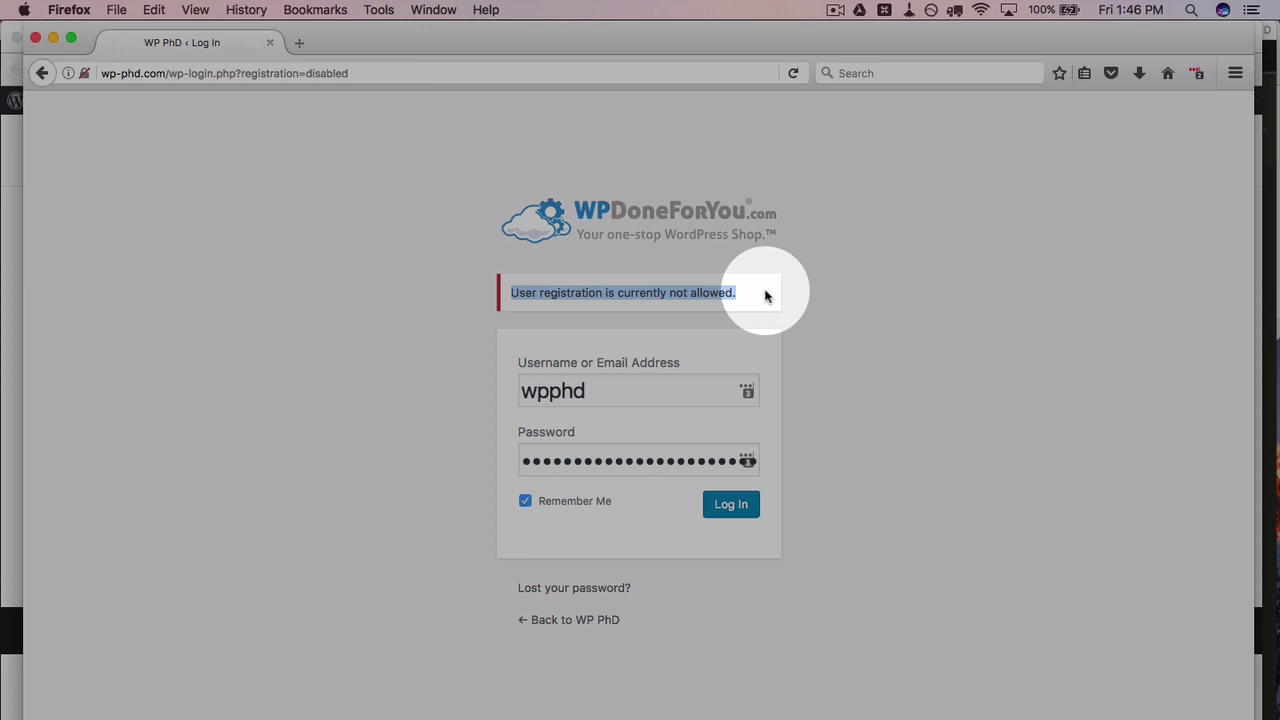
Step: Open Settings > General and tick 'Anyone can register'
left_click(42, 73)
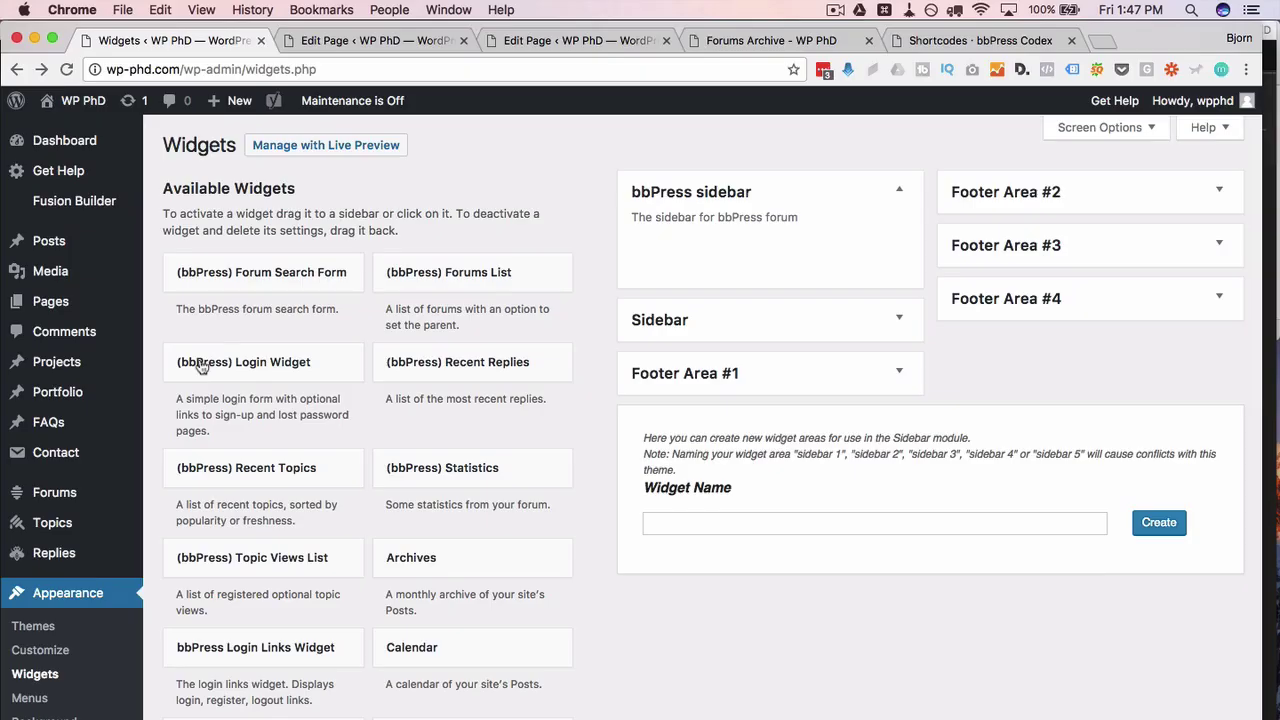
scroll(186, 400, "down", 5)
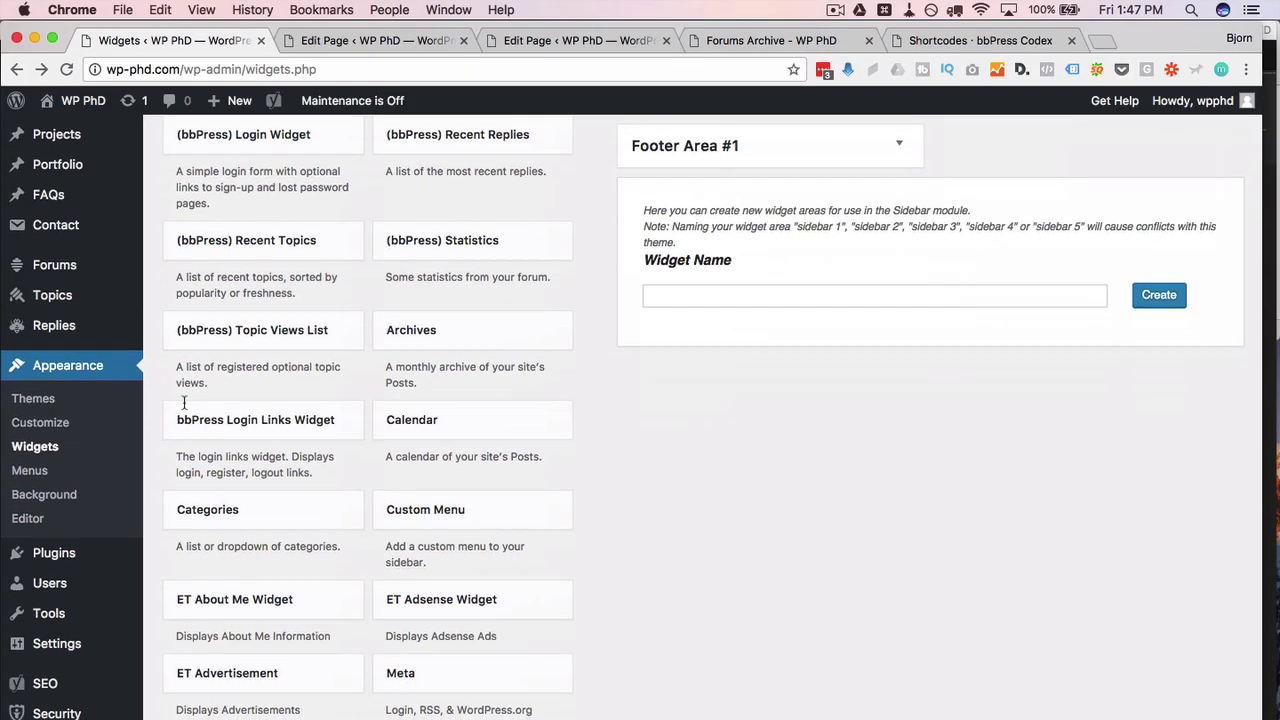
scroll(184, 403, "down", 4)
mouse_move(60, 555)
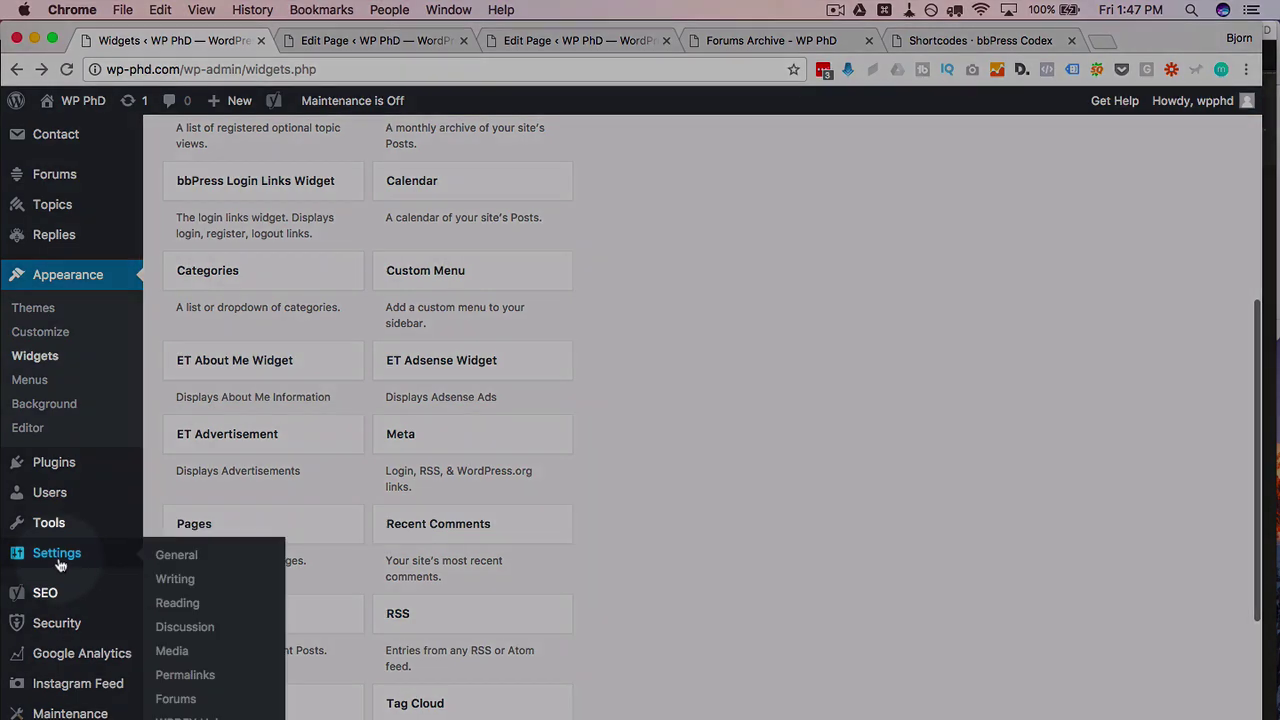
left_click(176, 560)
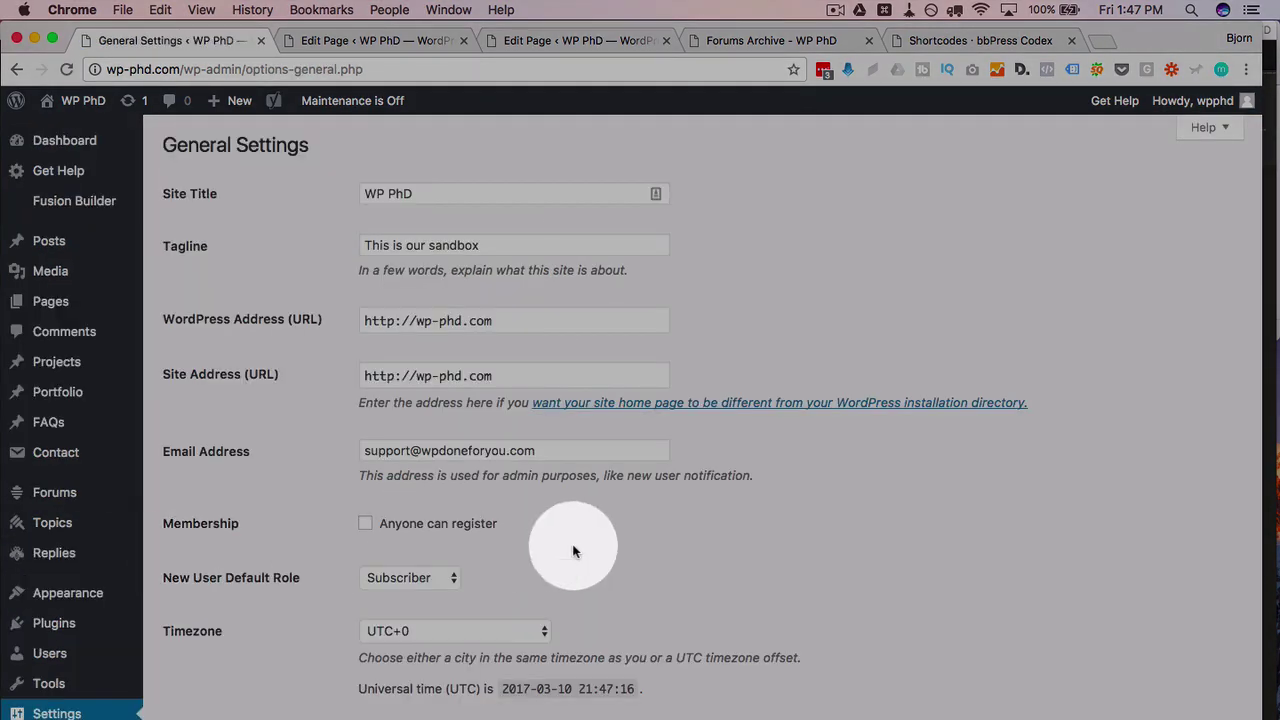
left_click(366, 523)
Step: Keep Subscriber as the New User Default Role and save the General settings
scroll(285, 622, "down", 5)
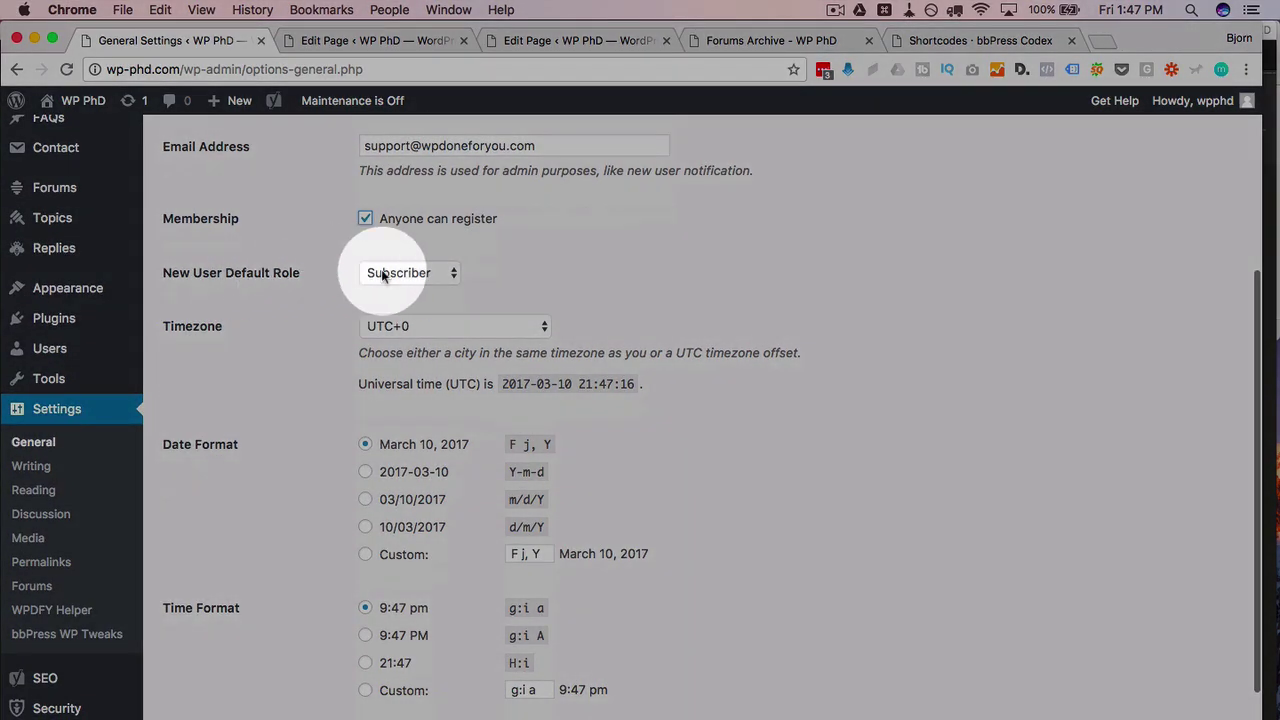
left_click(398, 275)
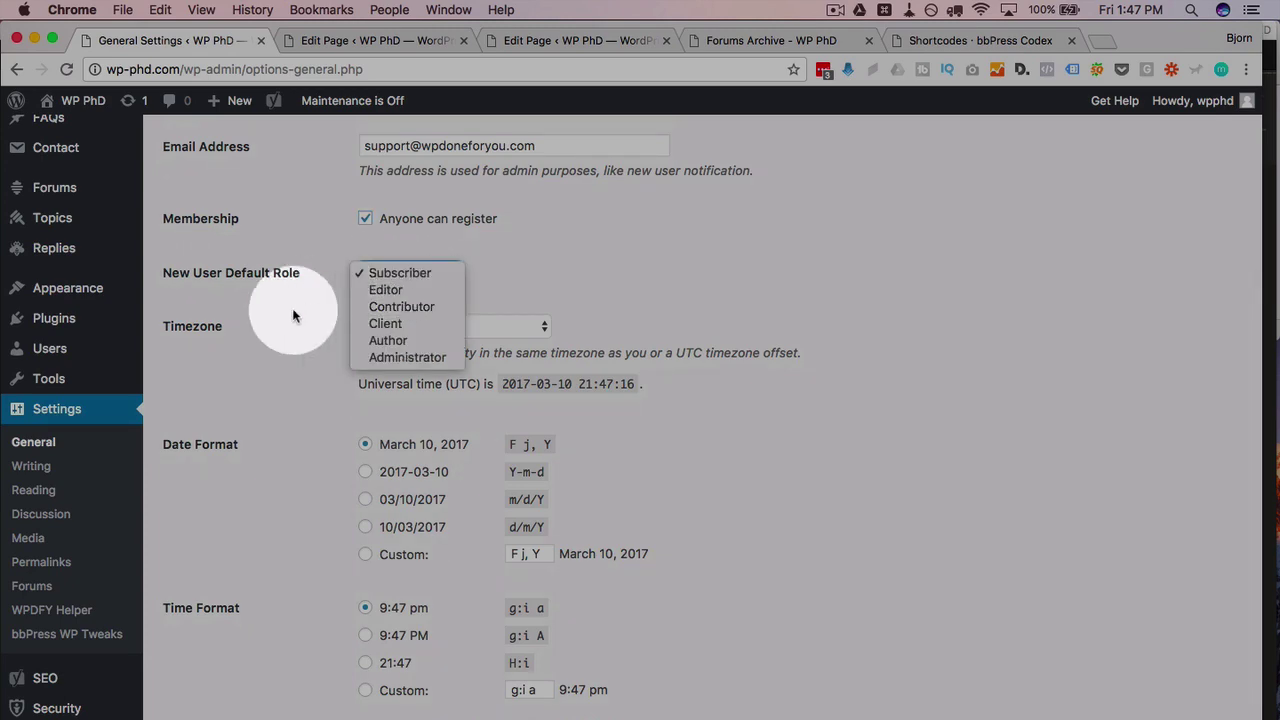
left_click(292, 308)
scroll(292, 308, "down", 3)
scroll(292, 308, "up", 2)
scroll(292, 316, "up", 2)
left_click(398, 290)
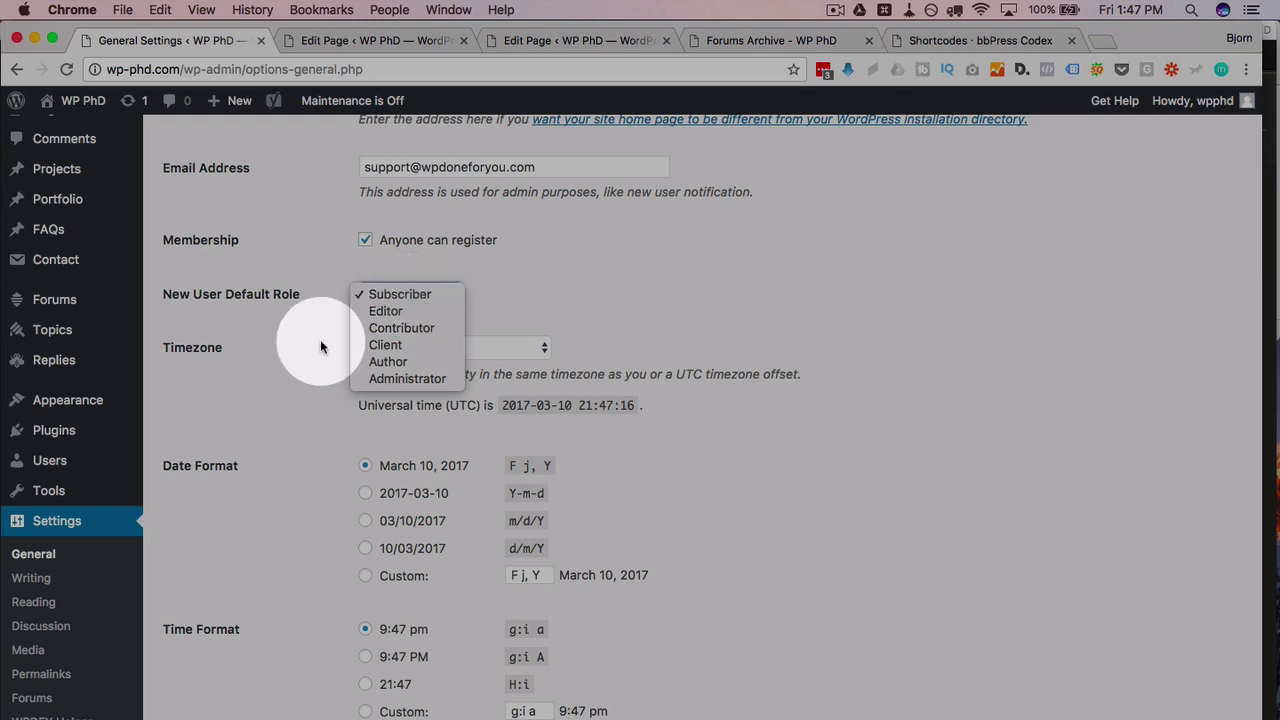
left_click(400, 293)
left_click(400, 294)
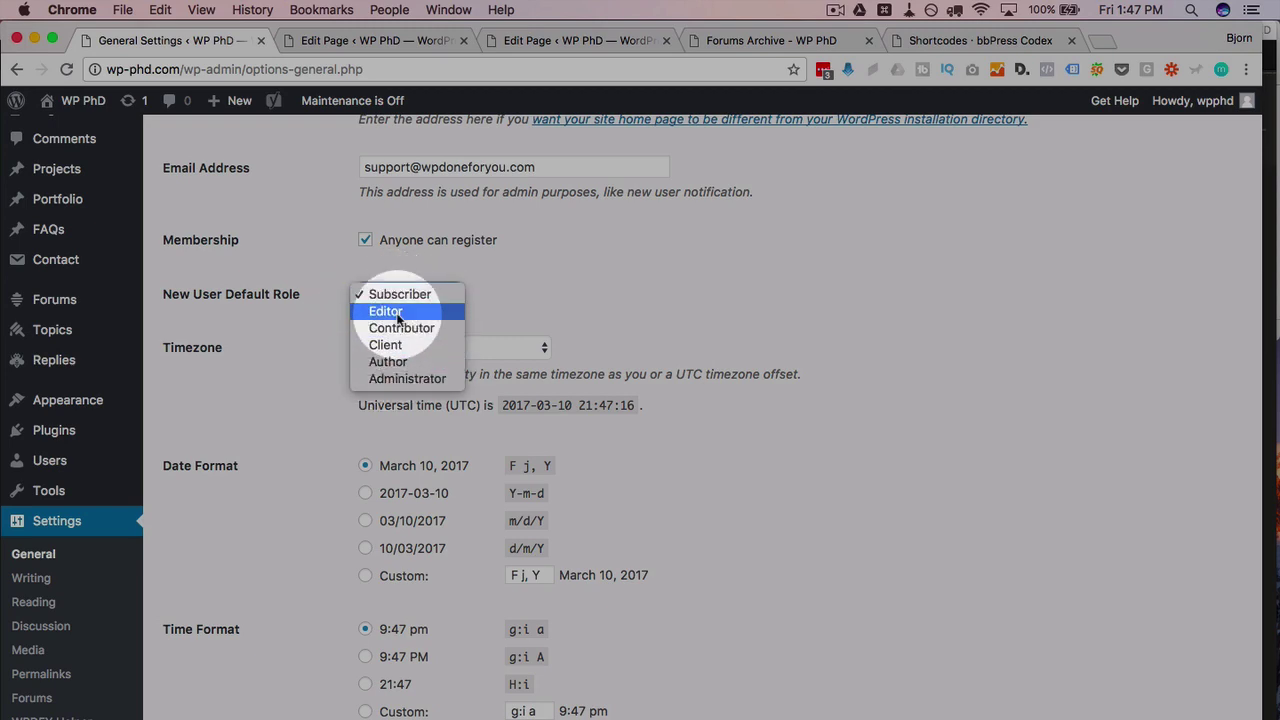
left_click(312, 328)
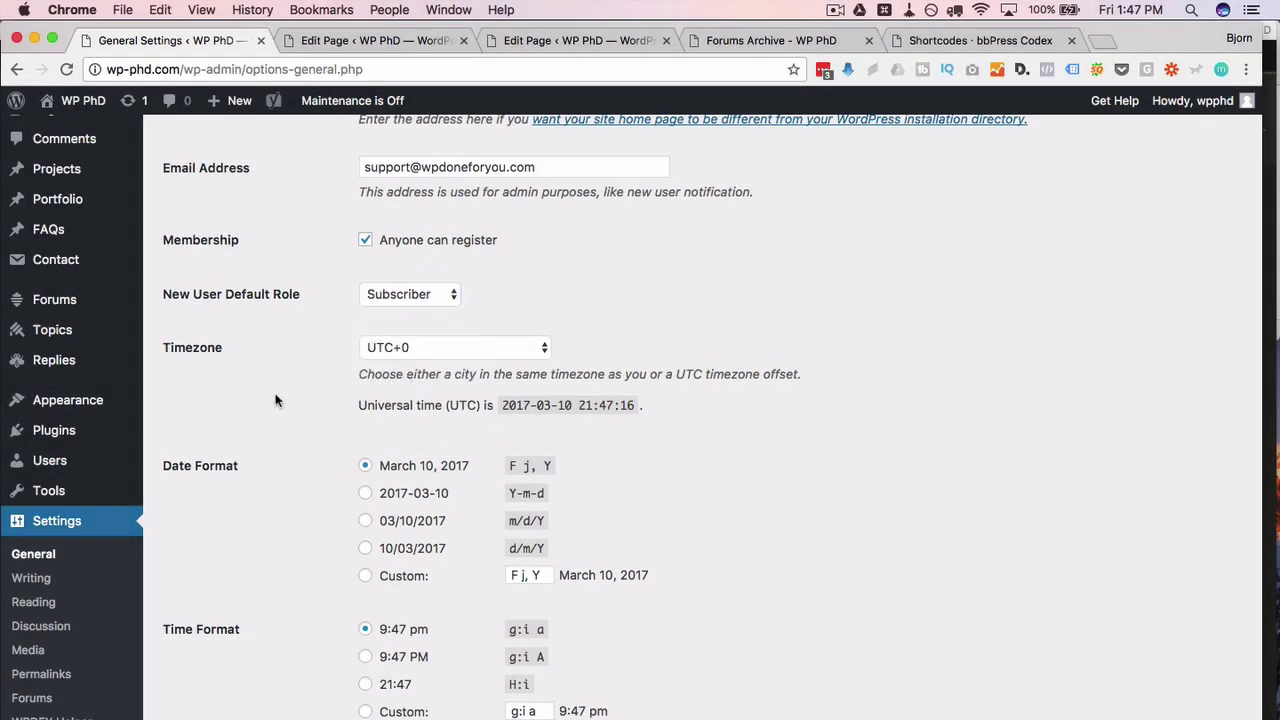
scroll(216, 464, "down", 4)
left_click(203, 712)
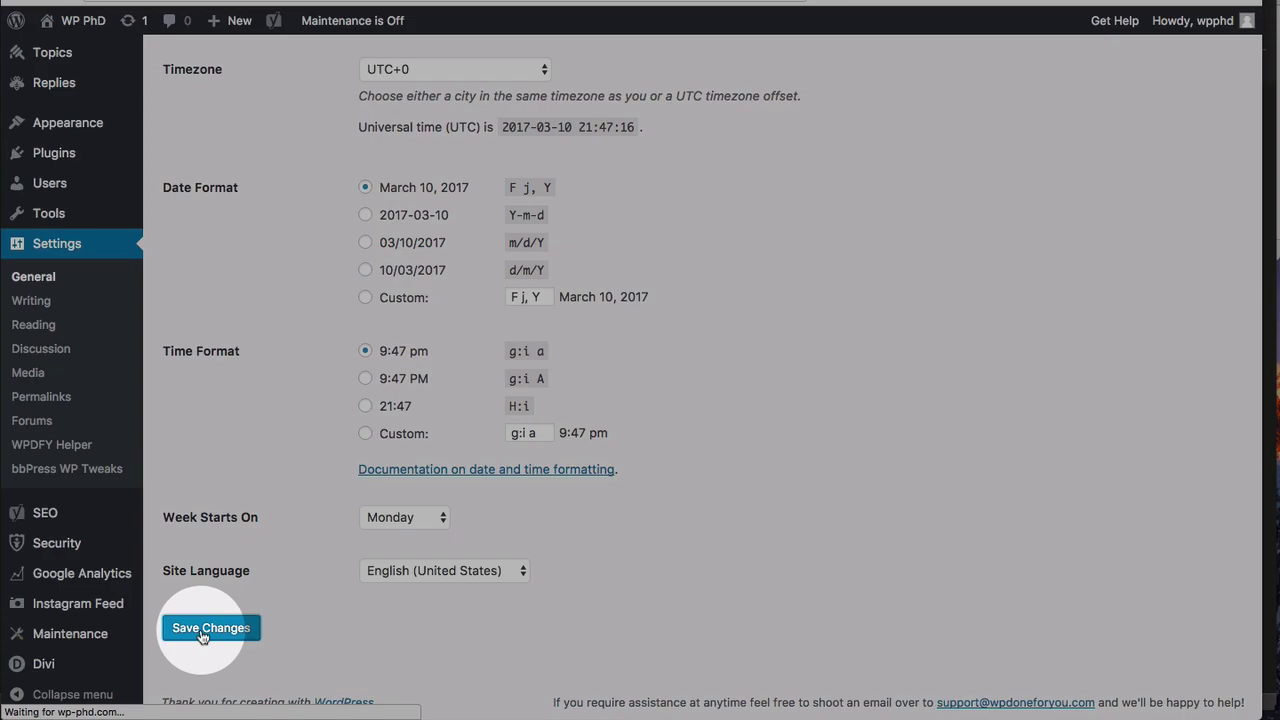
key("super+Tab")
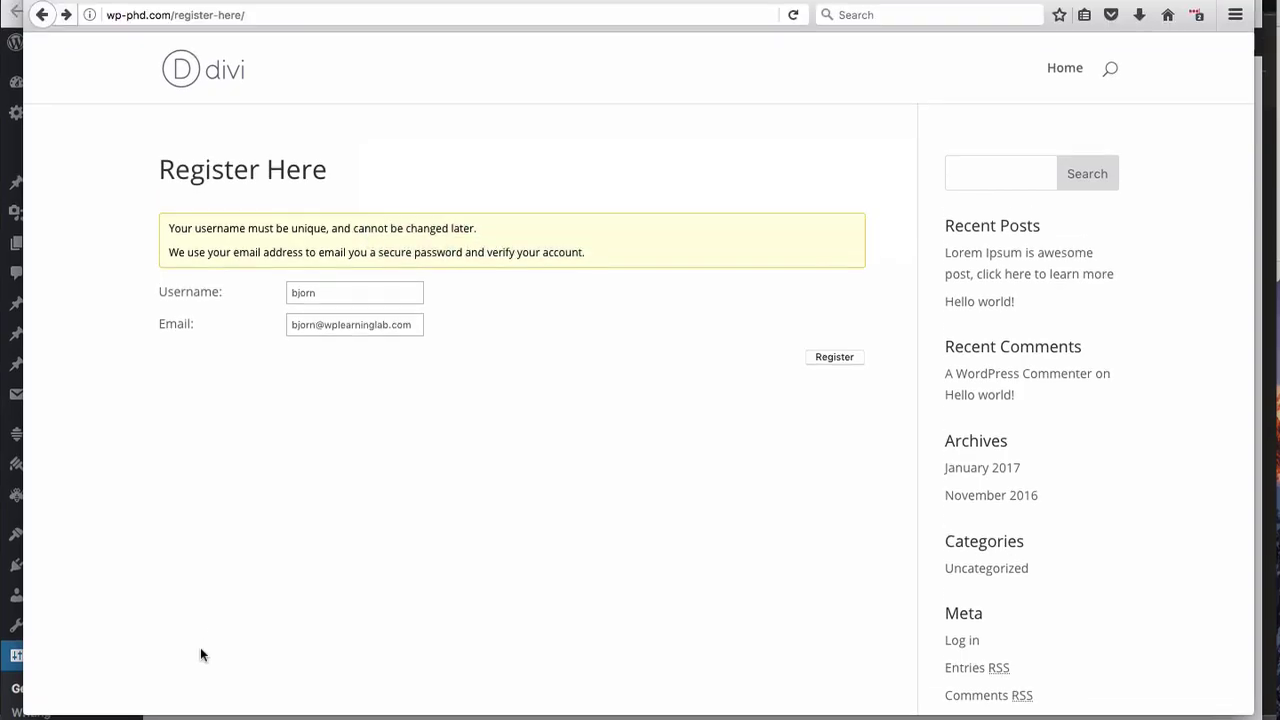
Step: Reload Register Here and submit the form, which is rejected as already registered
left_click(192, 73)
key("Return")
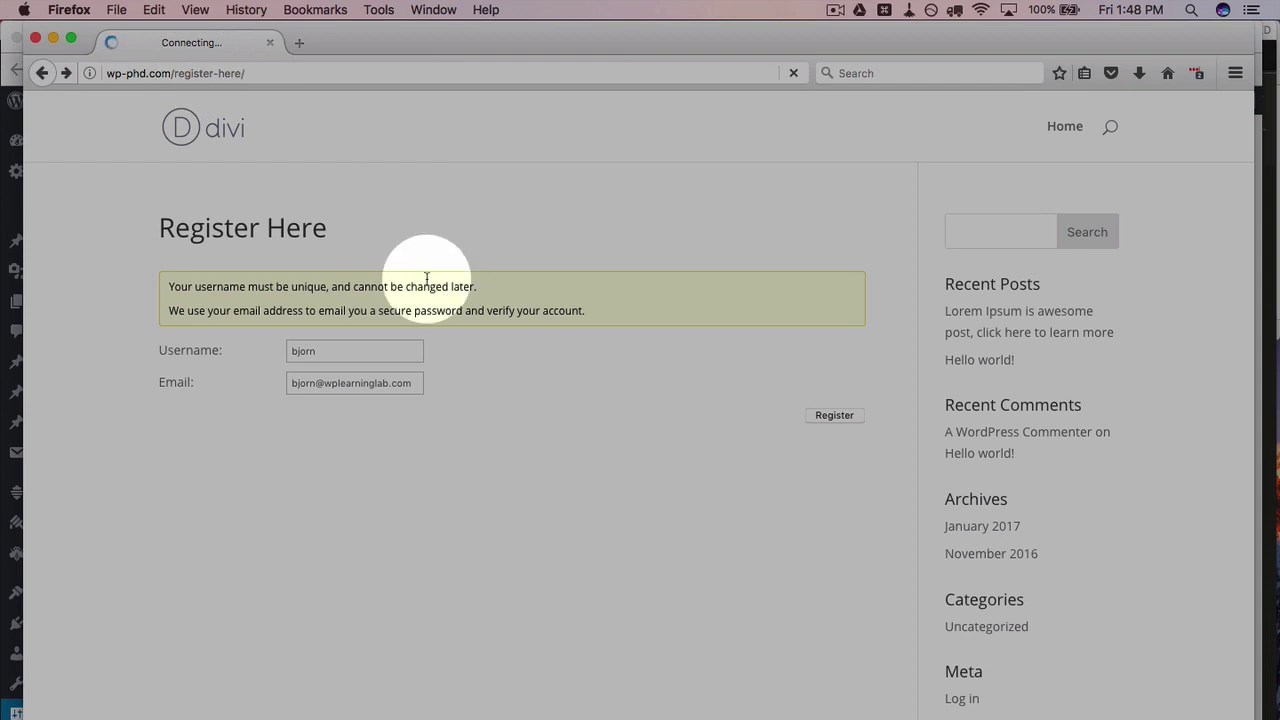
left_click(380, 354)
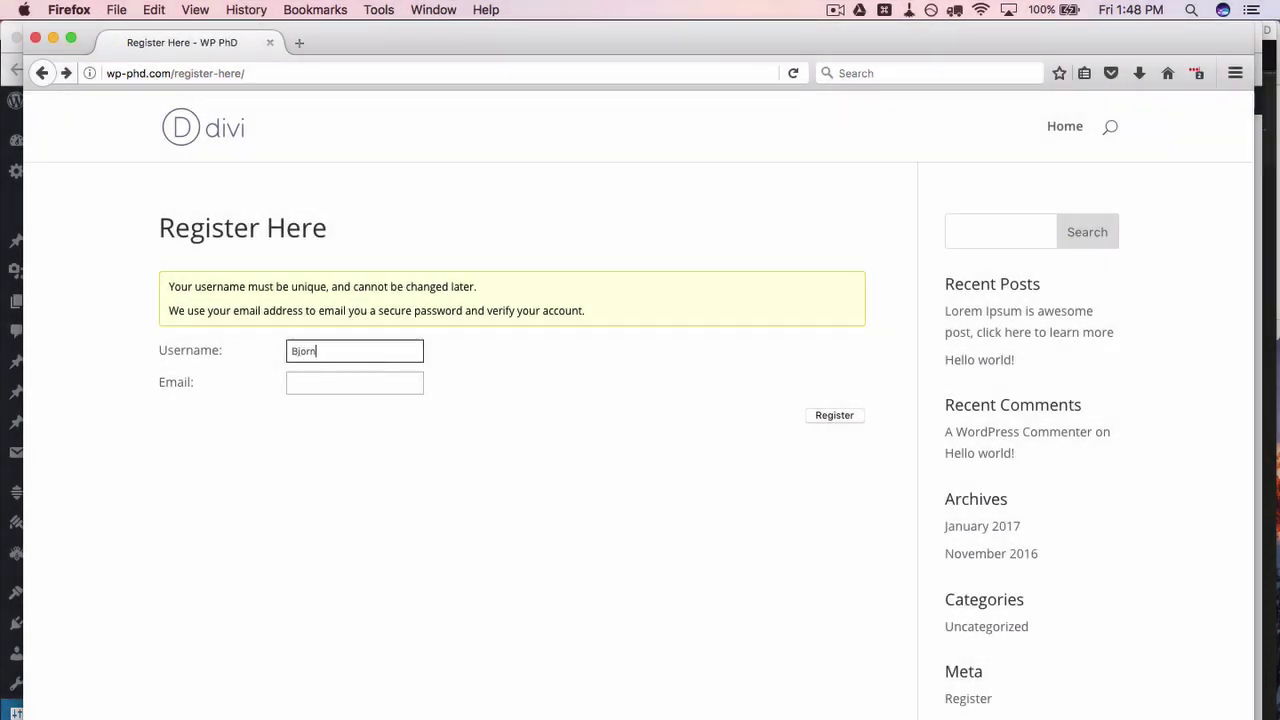
left_click(355, 383)
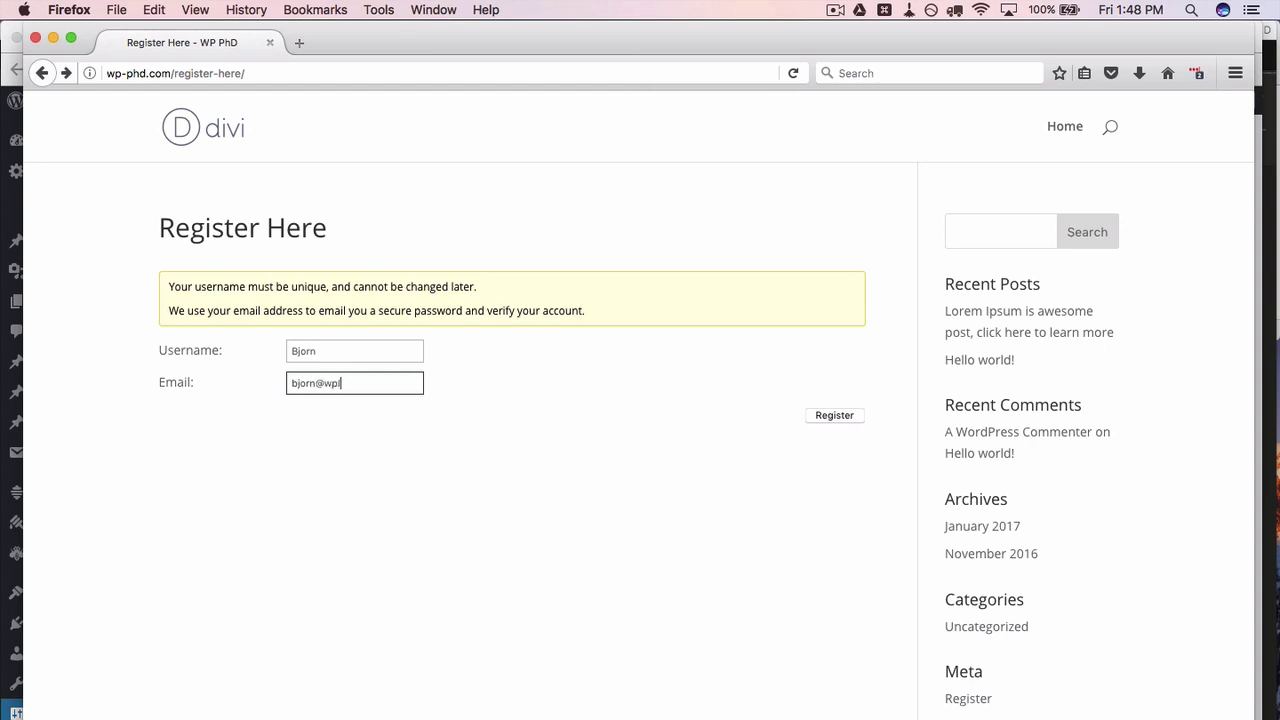
left_click(844, 418)
left_click_drag(503, 325, 629, 380)
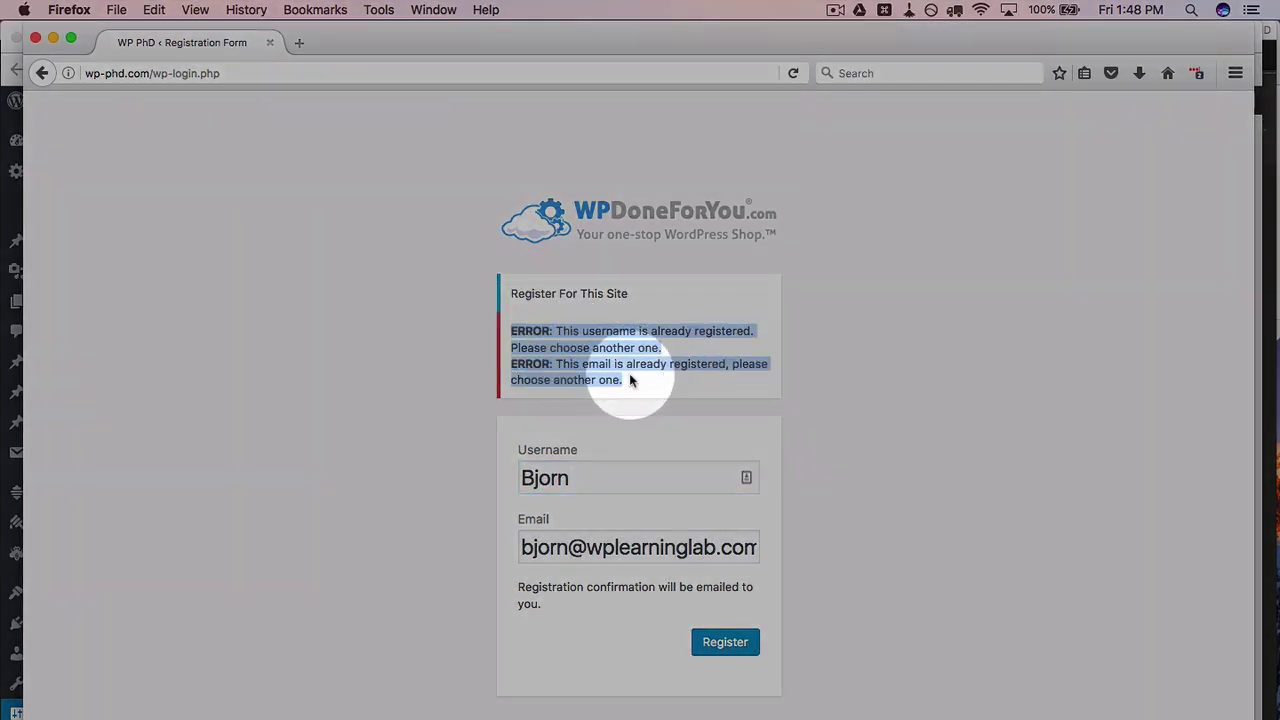
Step: Go back and register with a different username and email, reaching 'Registration complete'
left_click(41, 77)
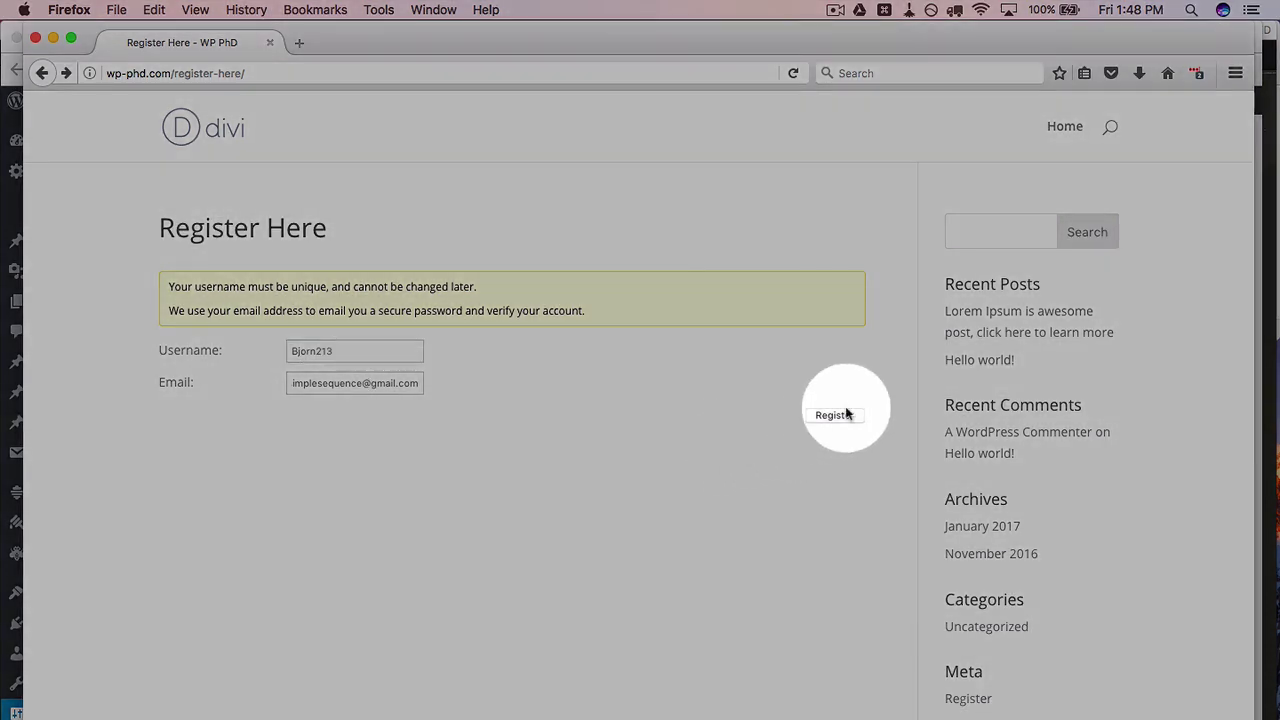
left_click(846, 414)
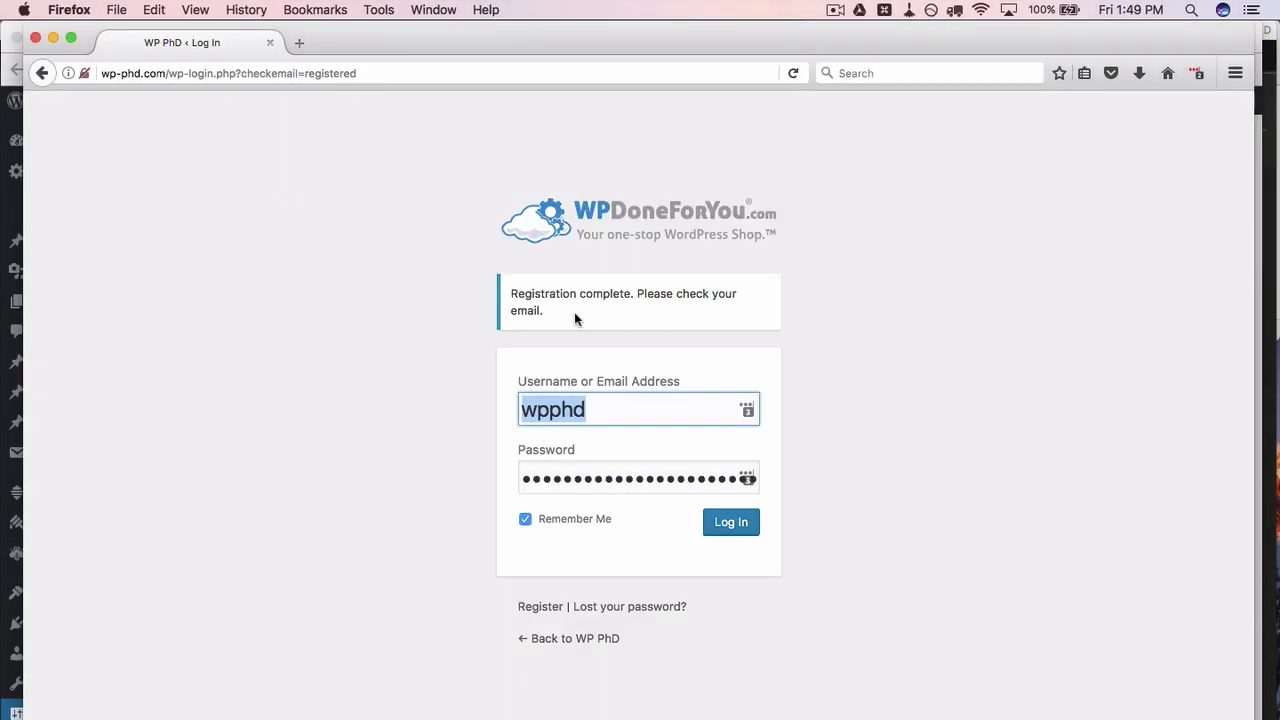
left_click_drag(558, 310, 505, 298)
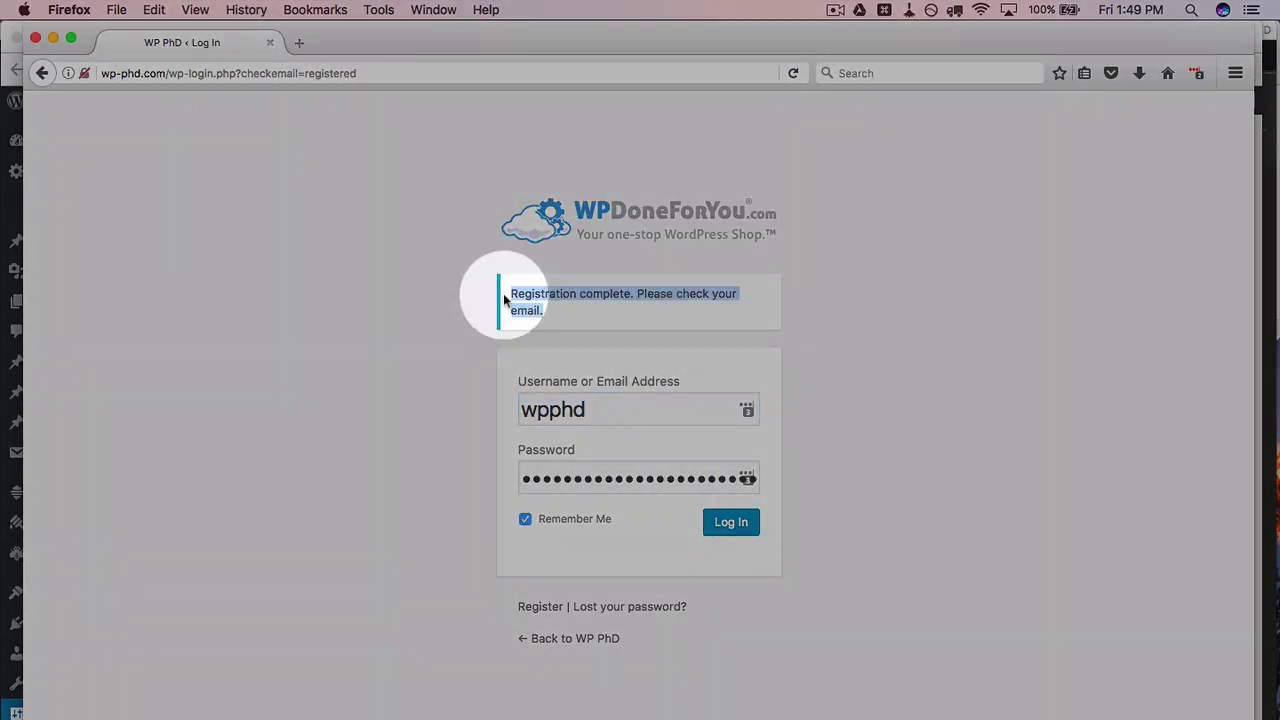
Step: Switch to Chrome's Gmail and read the WP PhD email's password-setup instruction
key("super+Tab")
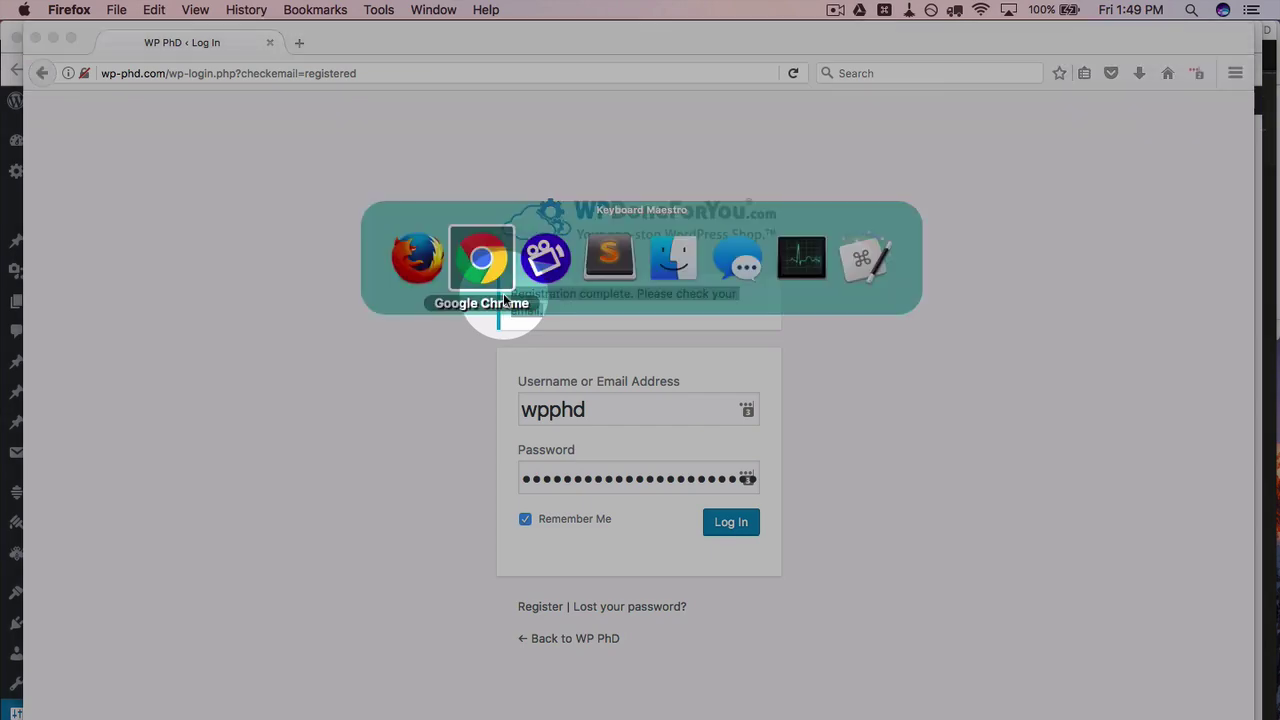
key("super+t")
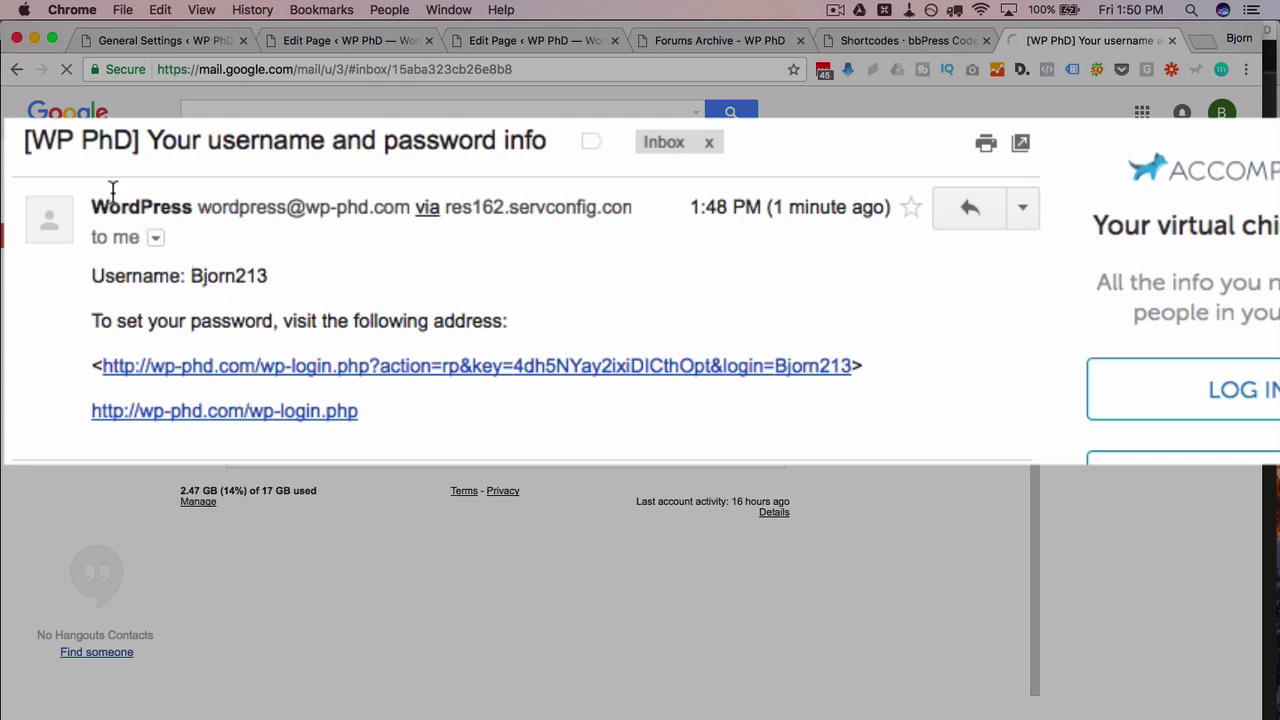
left_click_drag(27, 140, 149, 140)
left_click(397, 125)
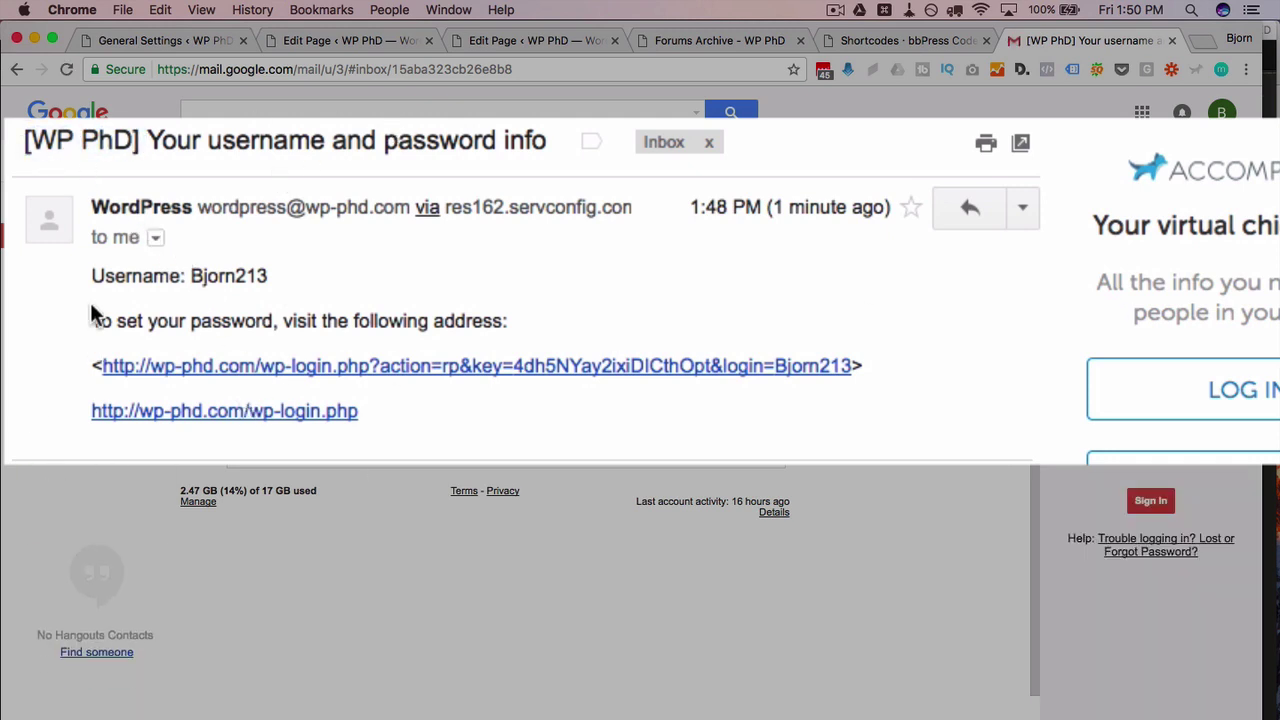
left_click_drag(91, 320, 499, 318)
left_click(377, 320)
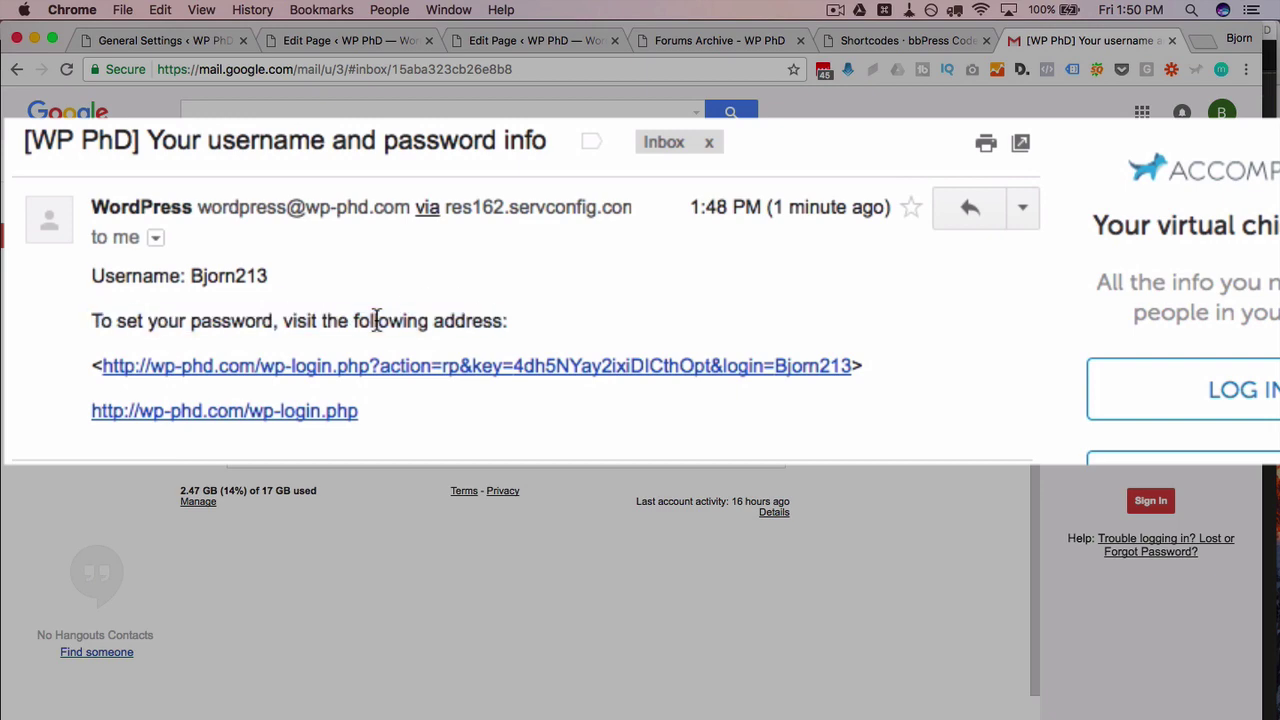
Step: Open the set-password link, copy the generated password and save it
left_click(362, 375)
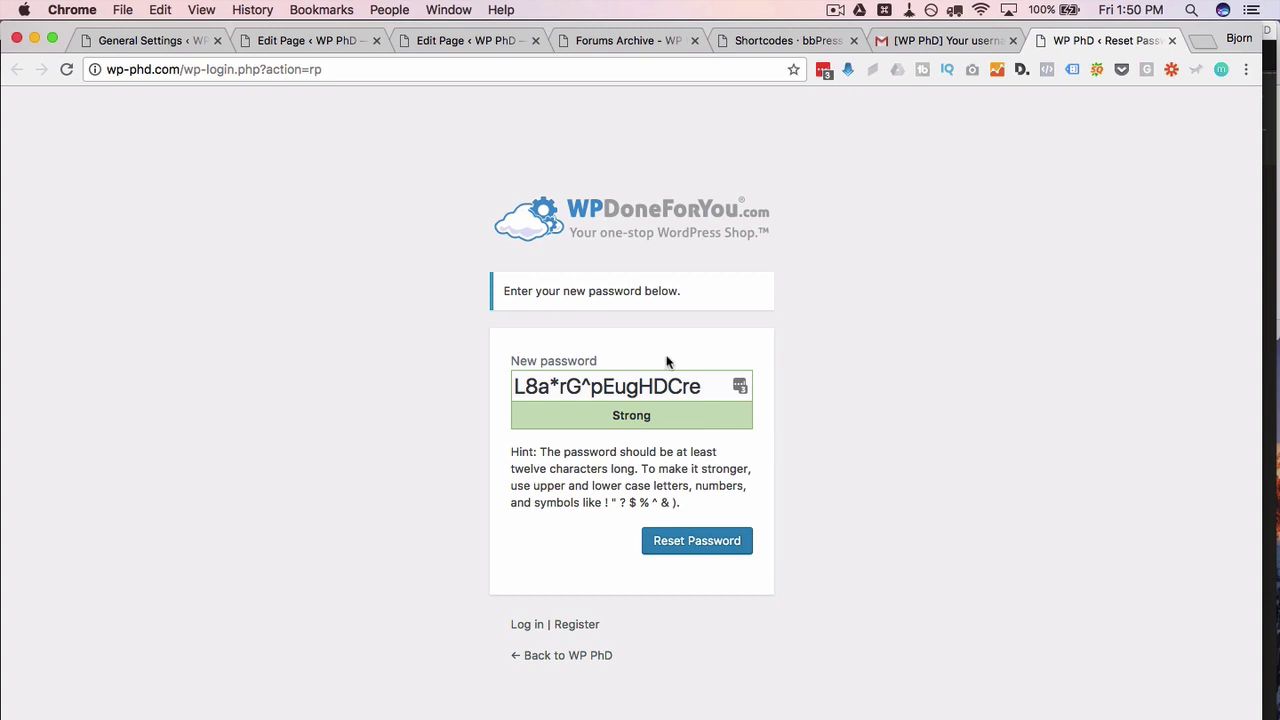
left_click_drag(712, 386, 456, 386)
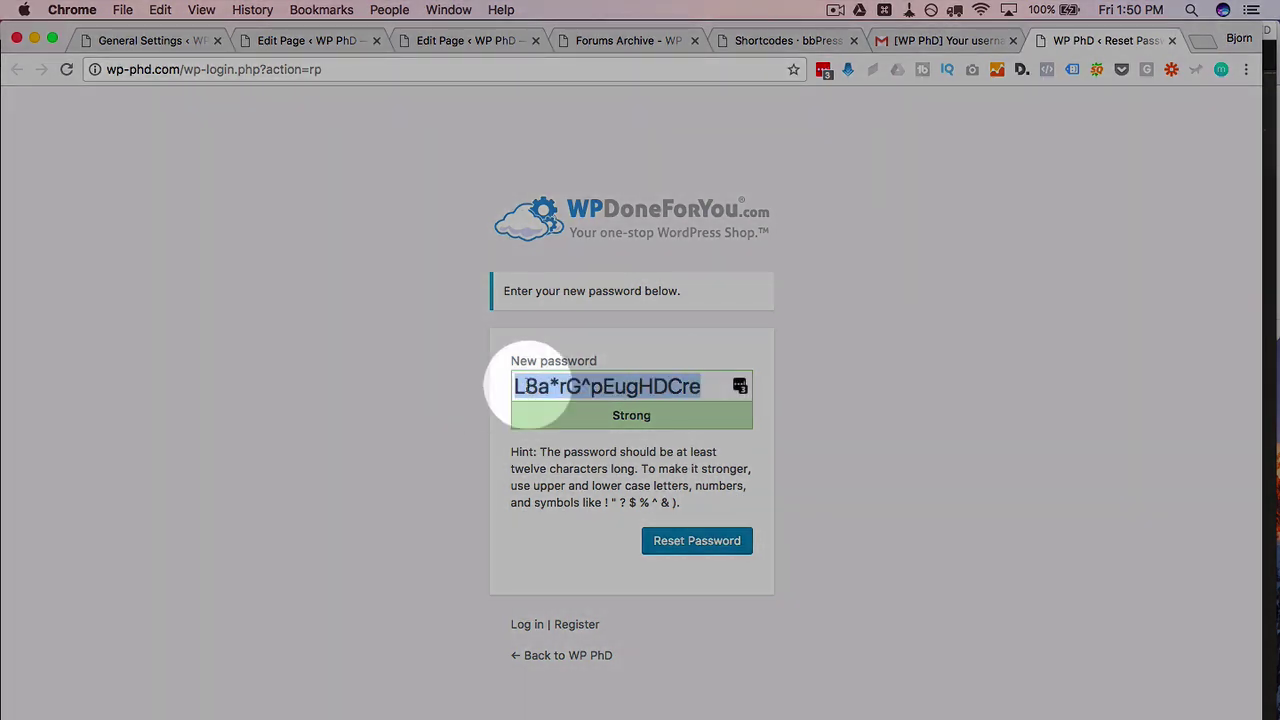
right_click(563, 386)
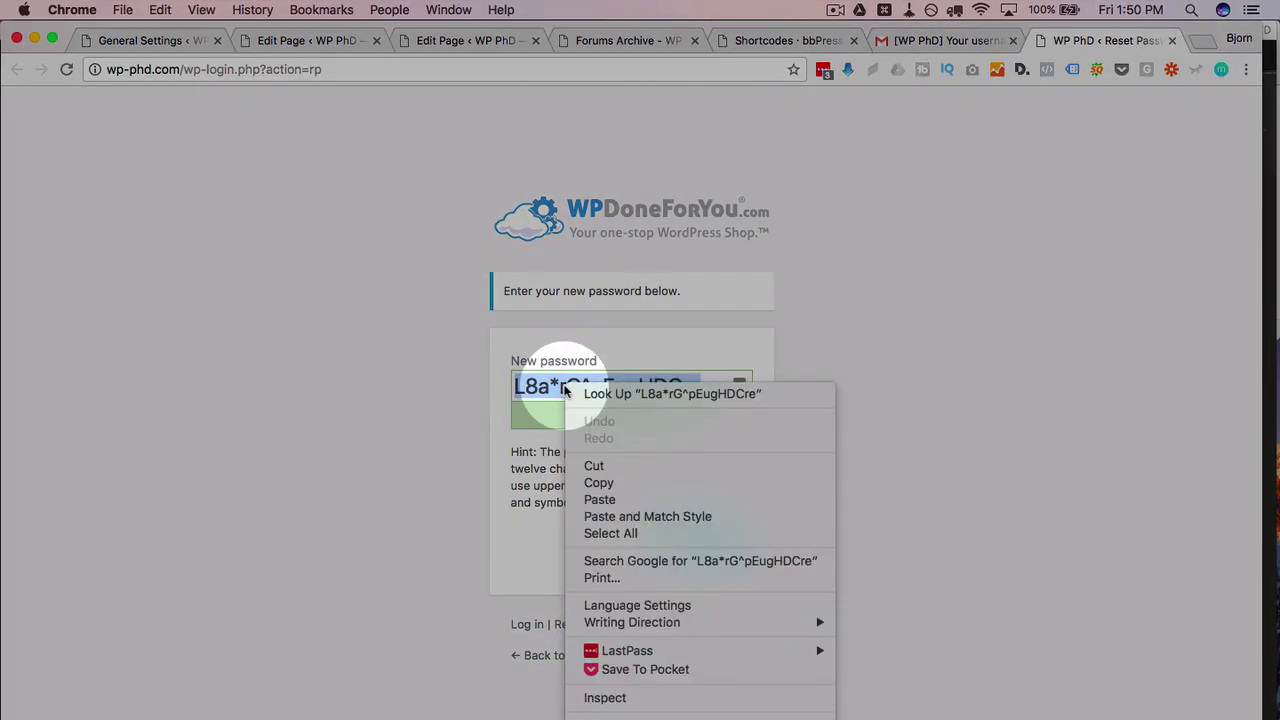
left_click(612, 485)
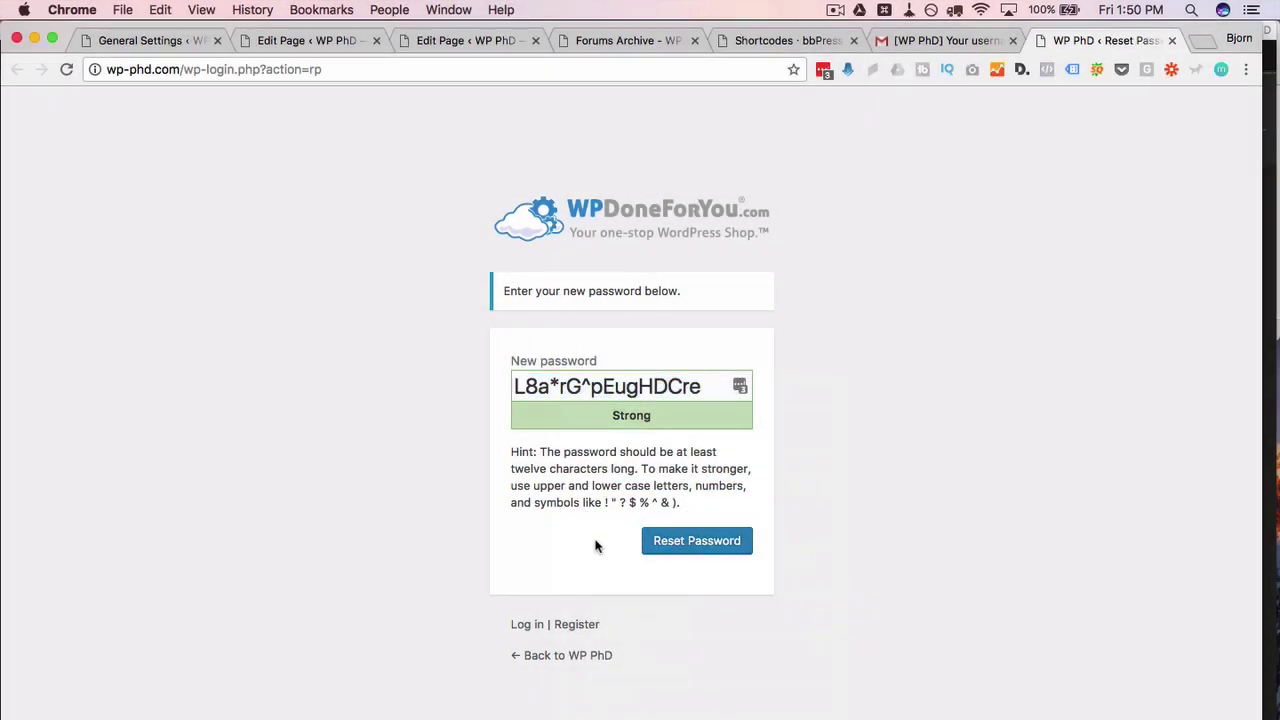
left_click(688, 548)
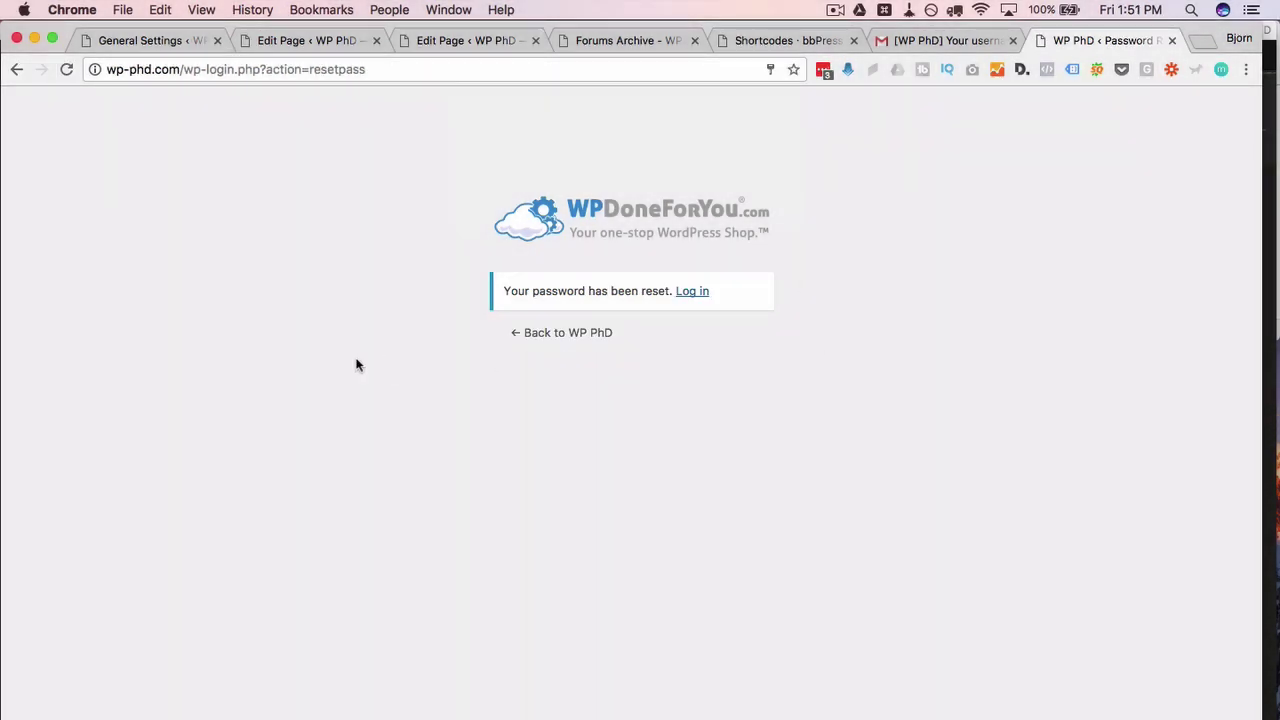
Step: Log in with the new member's username and the copied password, declining to save it
left_click(690, 292)
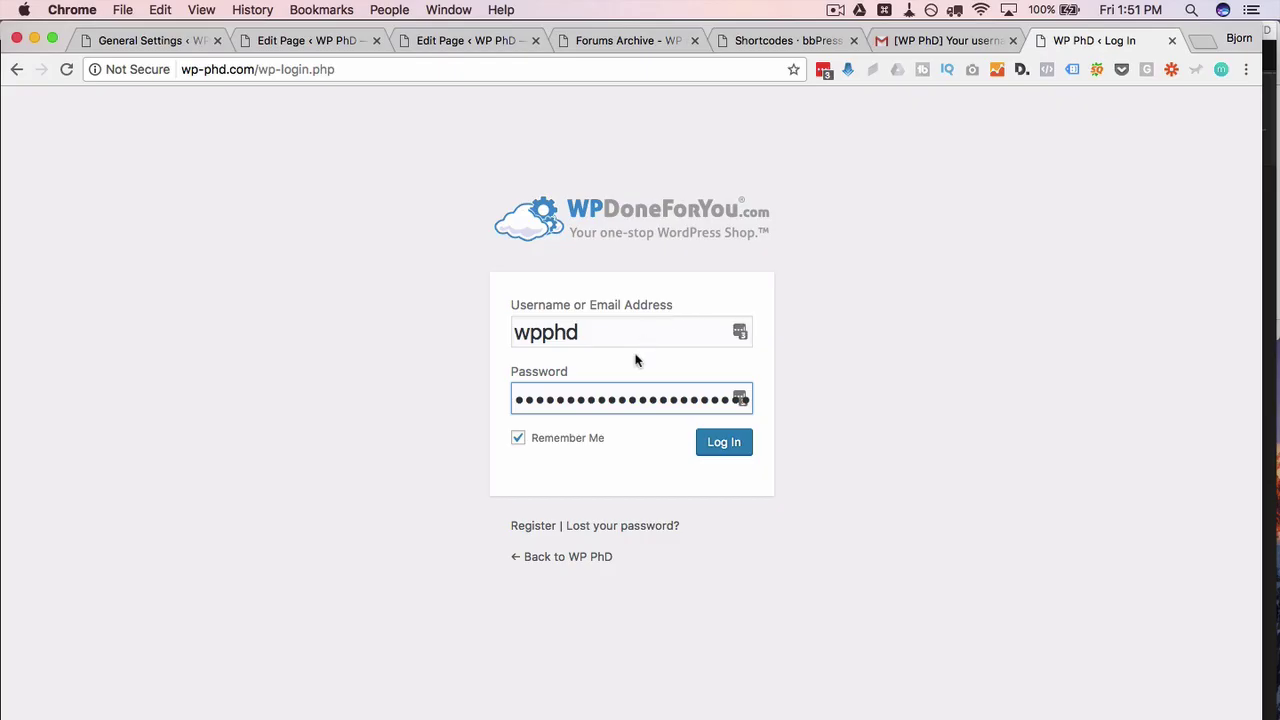
double_click(643, 340)
type("Bjorn213")
key("Tab")
key("super+v")
left_click(714, 450)
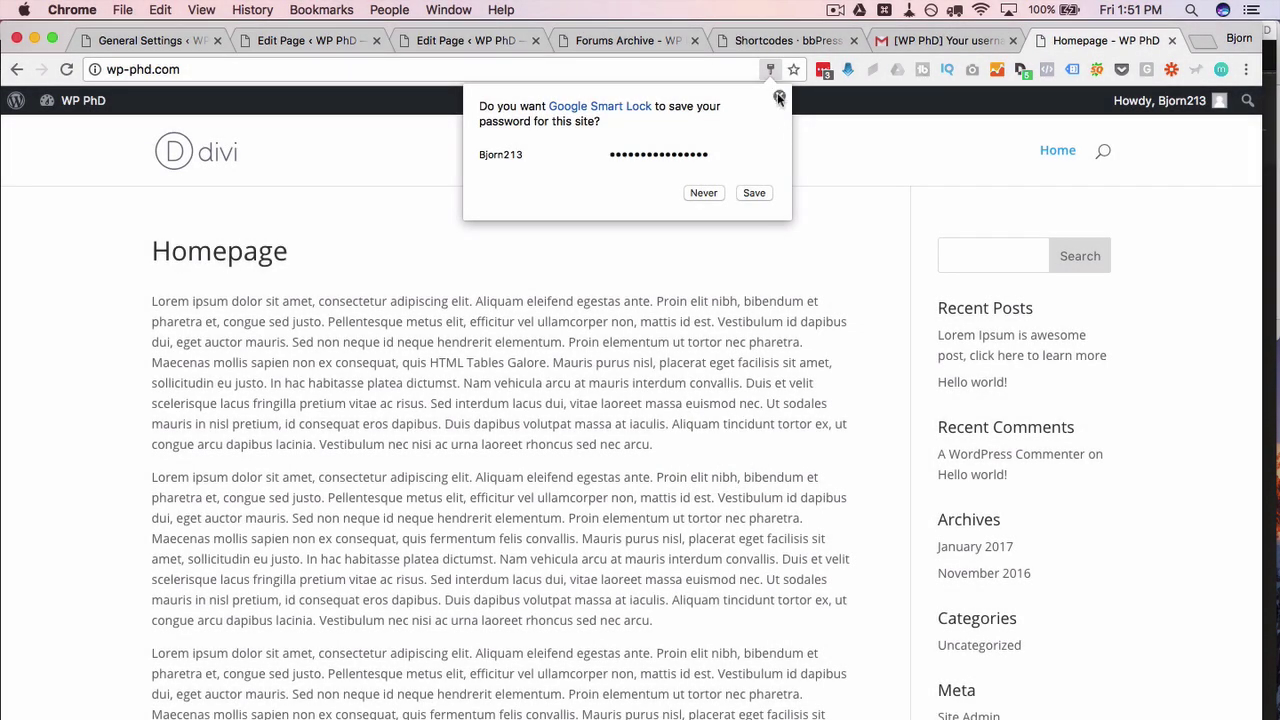
left_click(778, 97)
left_click(1110, 221)
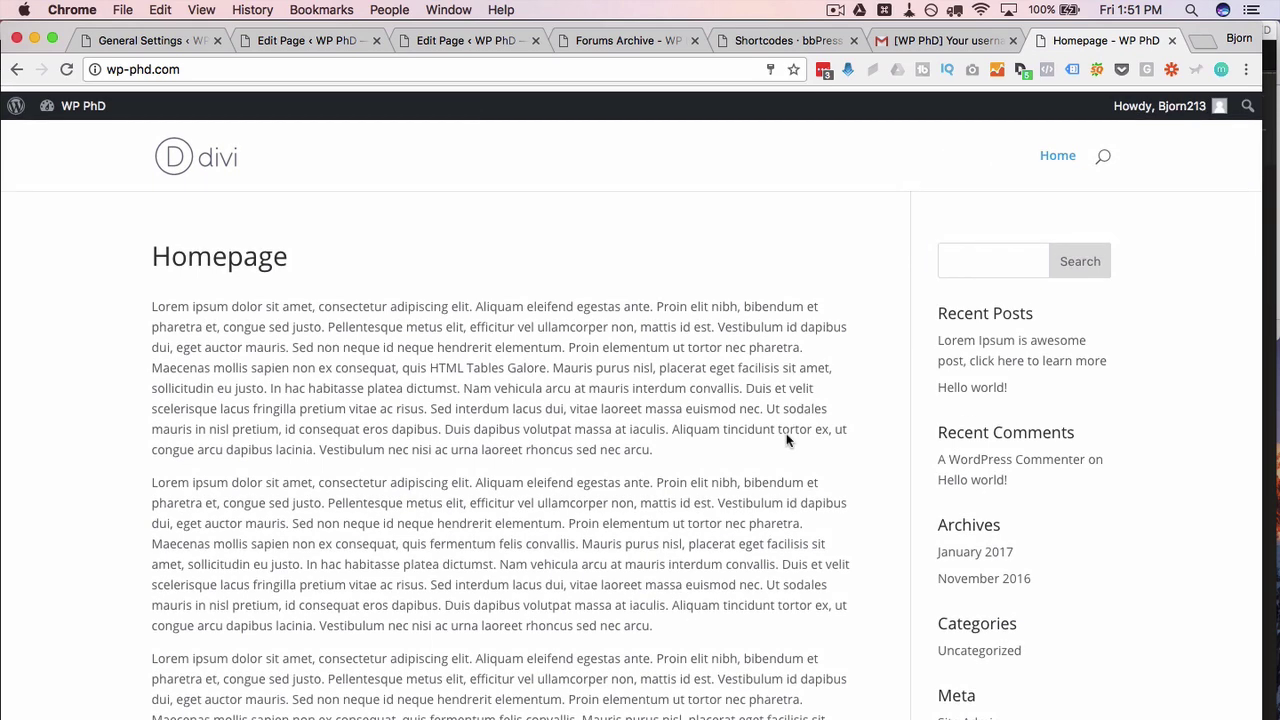
scroll(787, 440, "down", 3)
scroll(787, 440, "up", 3)
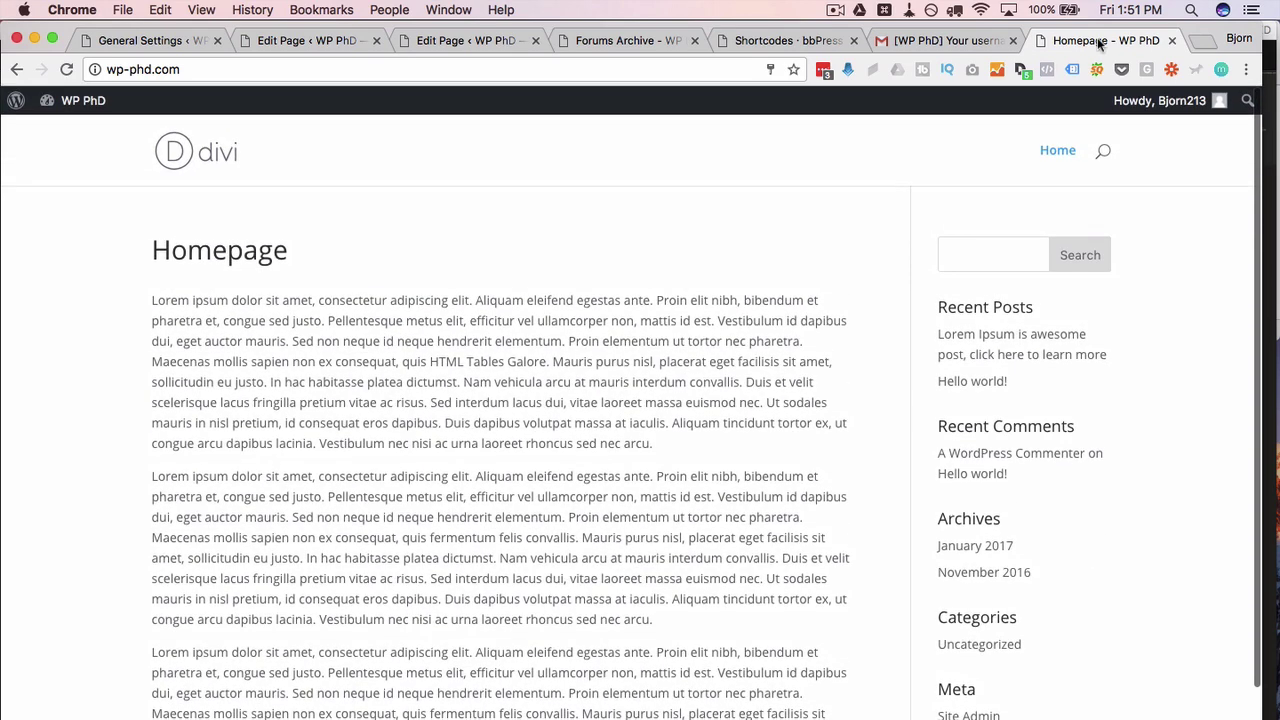
Step: Choose Edit My Profile from the Howdy menu and scroll through the profile settings
mouse_move(1160, 100)
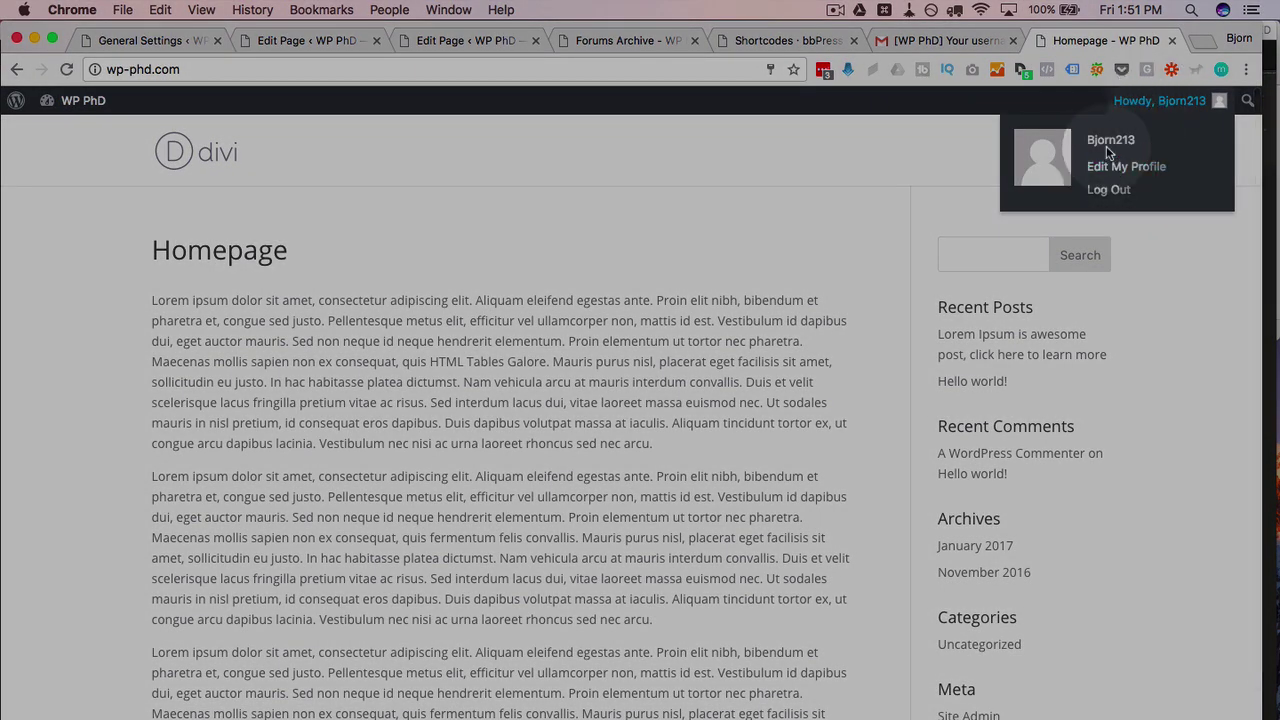
left_click(1120, 174)
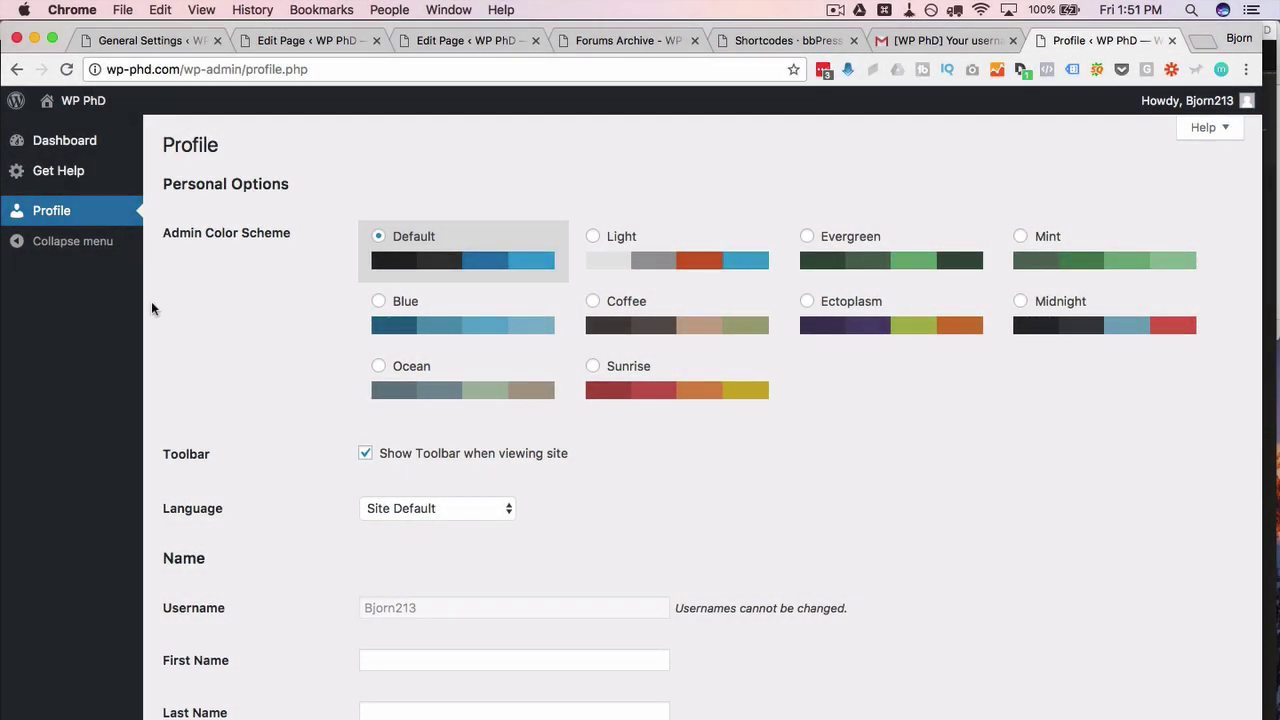
scroll(269, 466, "down", 15)
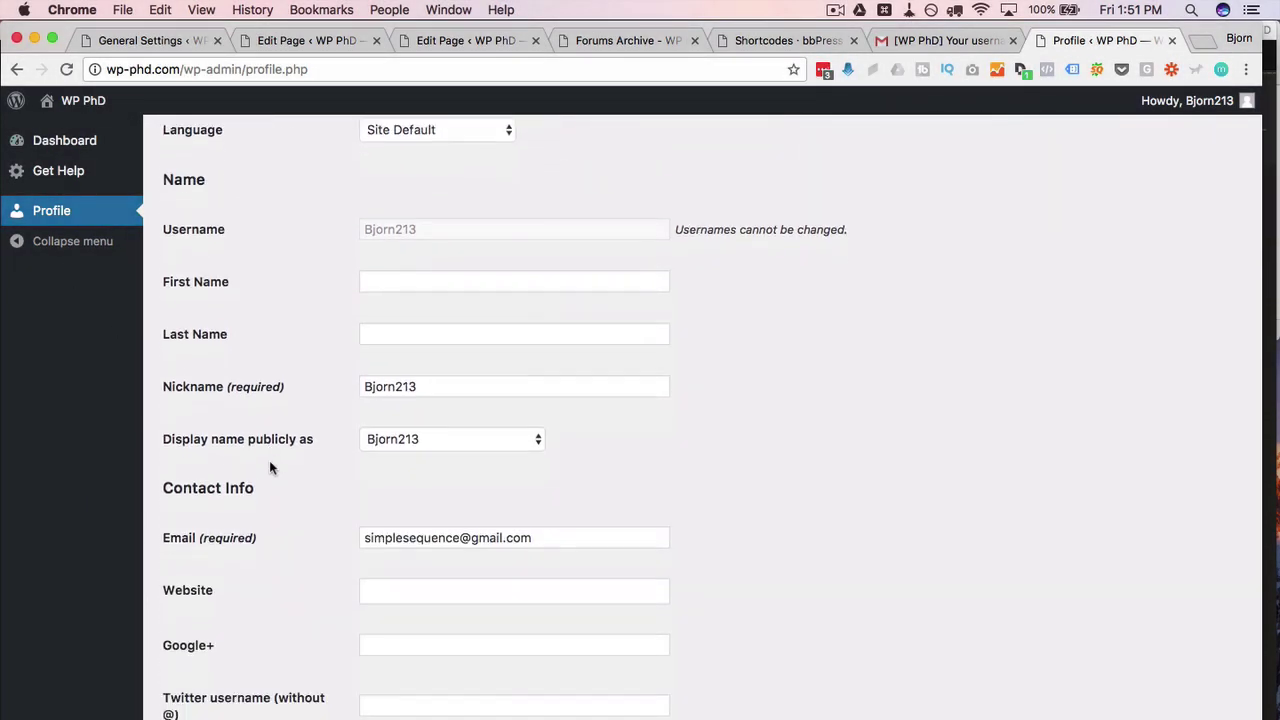
scroll(269, 466, "down", 2)
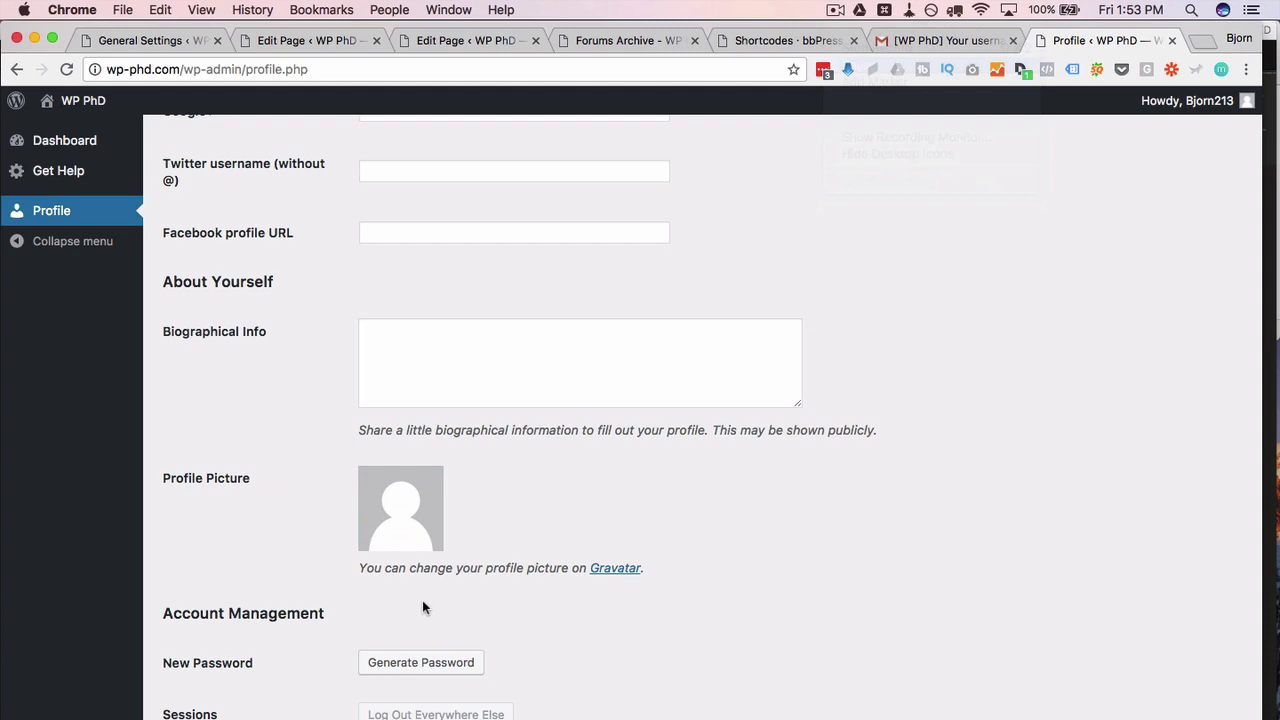
scroll(422, 607, "down", 2)
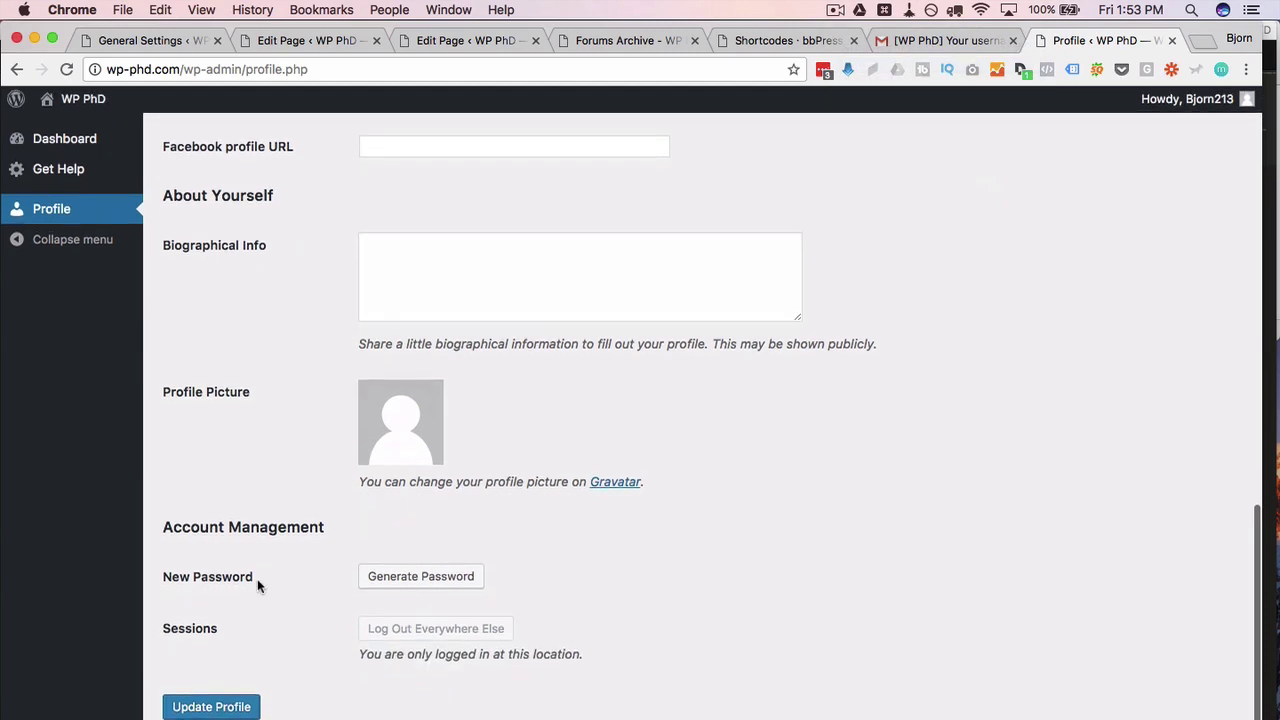
scroll(326, 598, "up", 15)
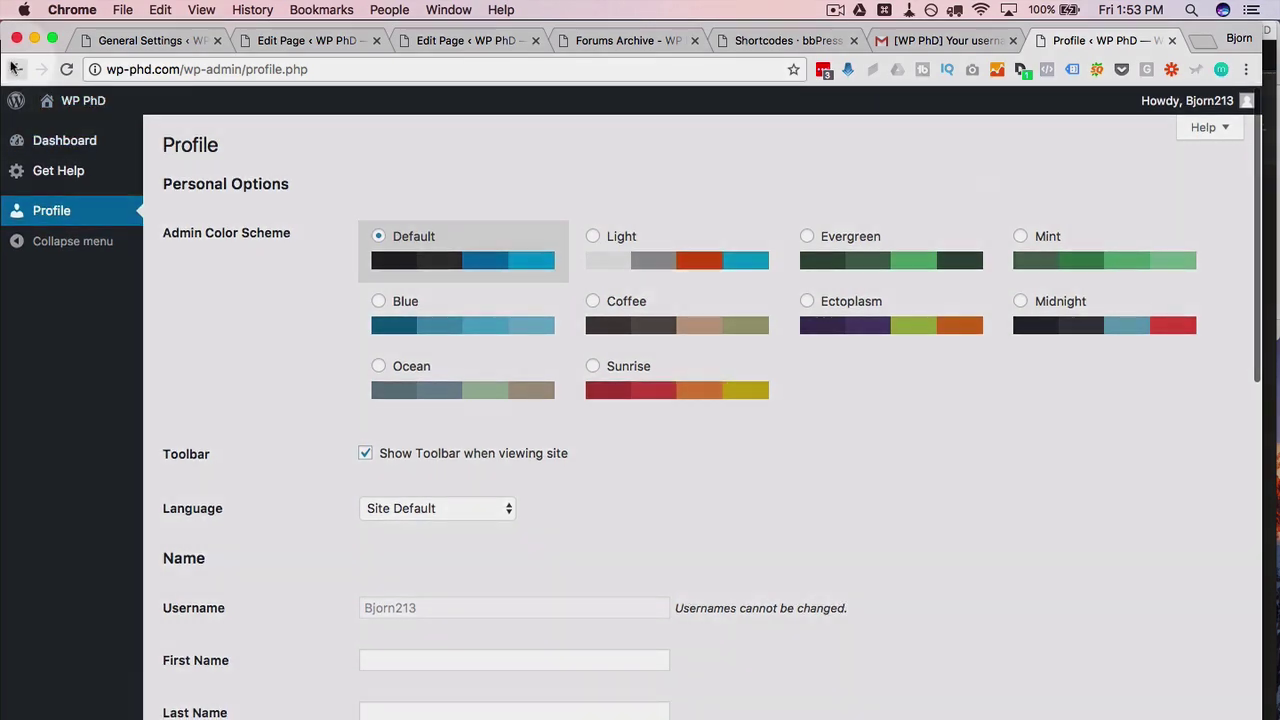
Step: Load wp-phd.com/forums and enter the General Discussion forum
left_click(180, 69)
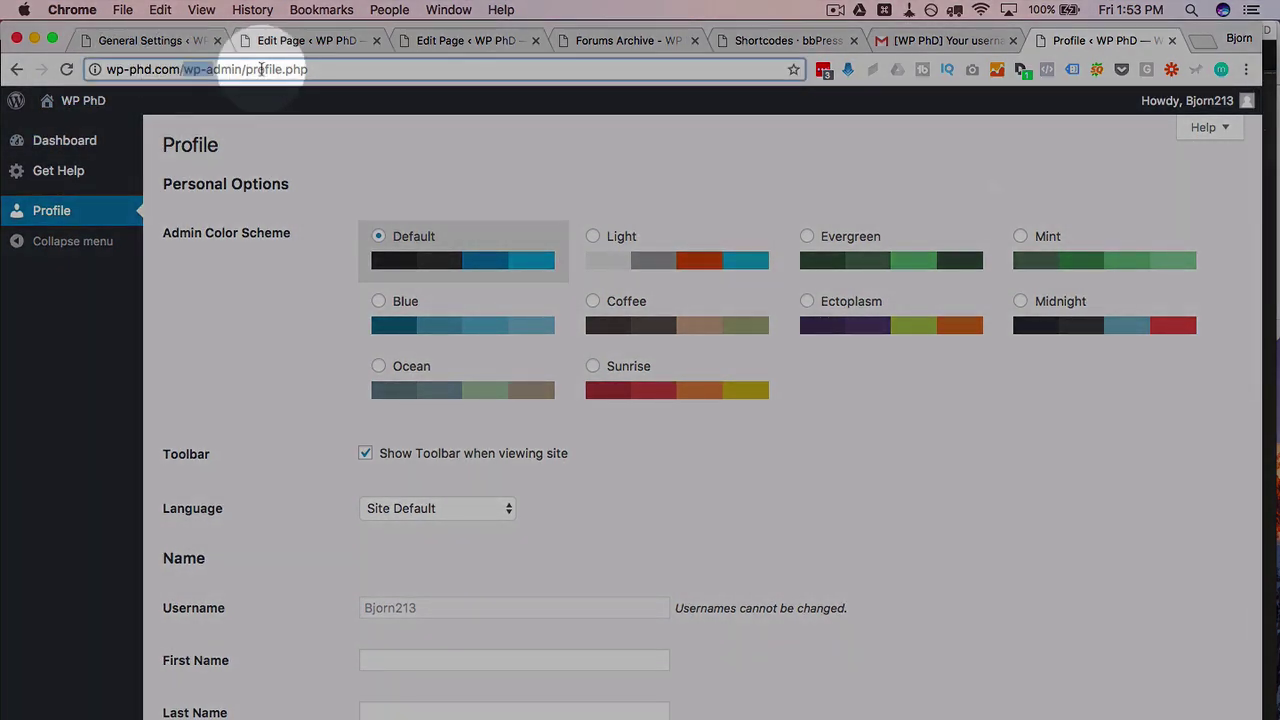
type("wp-phd.com/forums")
key("Return")
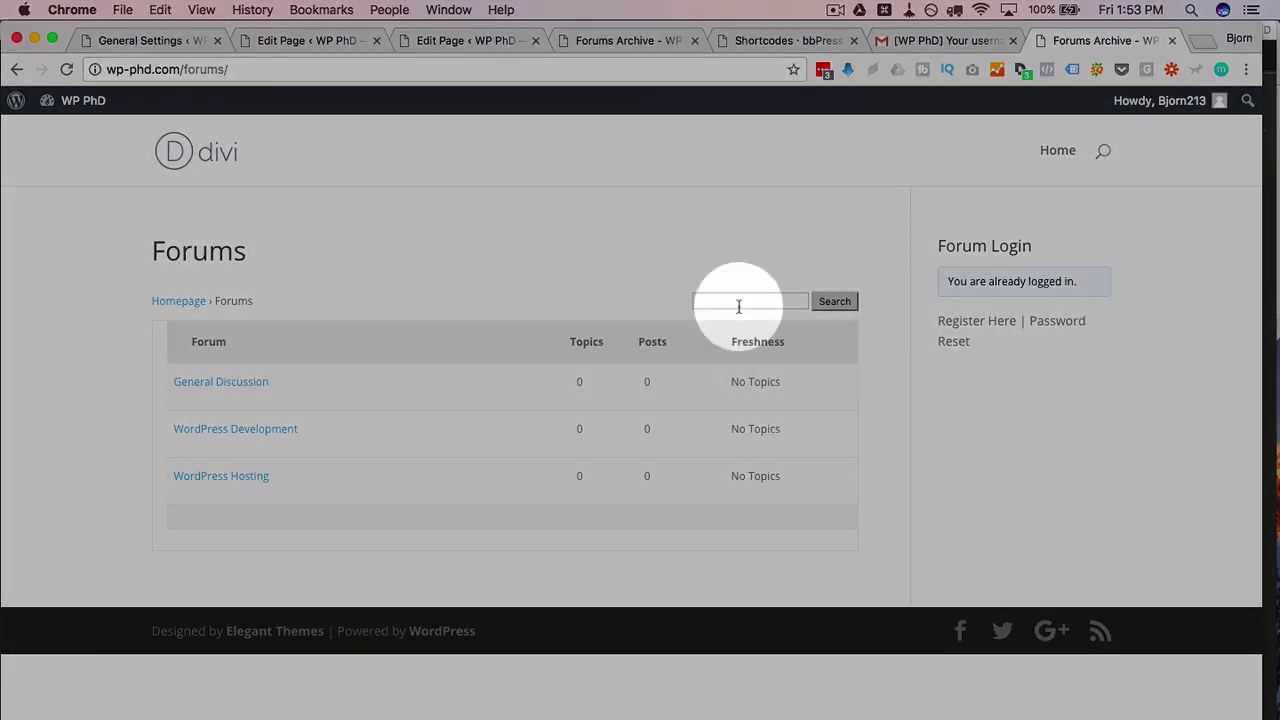
left_click(197, 385)
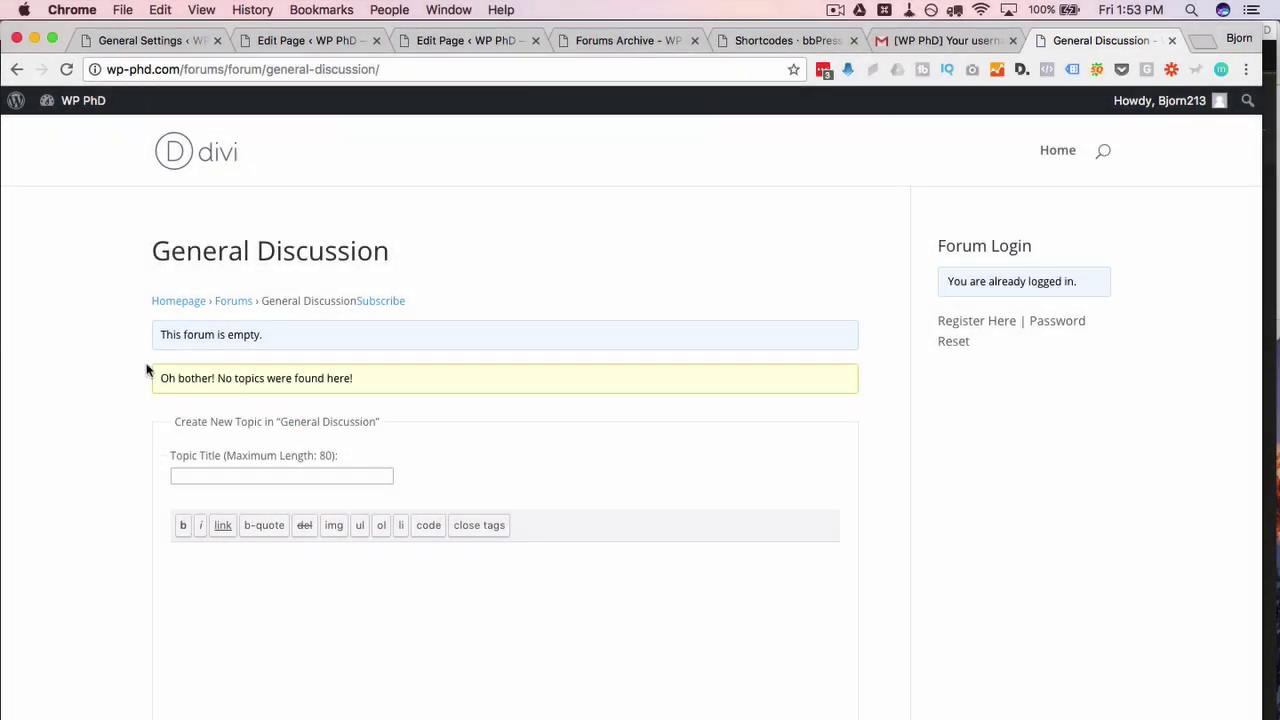
Step: Title the new topic 'Today's Weather' and tag it weather, leaving Notify me unchecked
scroll(40, 380, "down", 4)
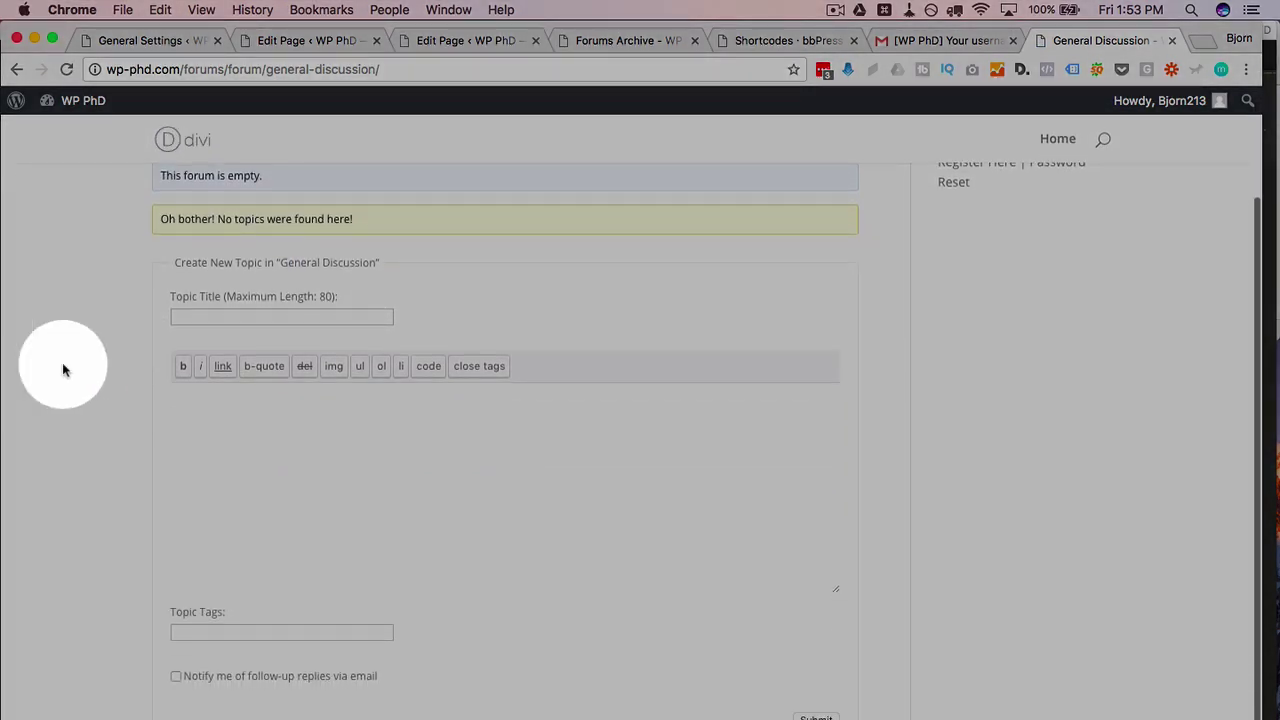
left_click(327, 316)
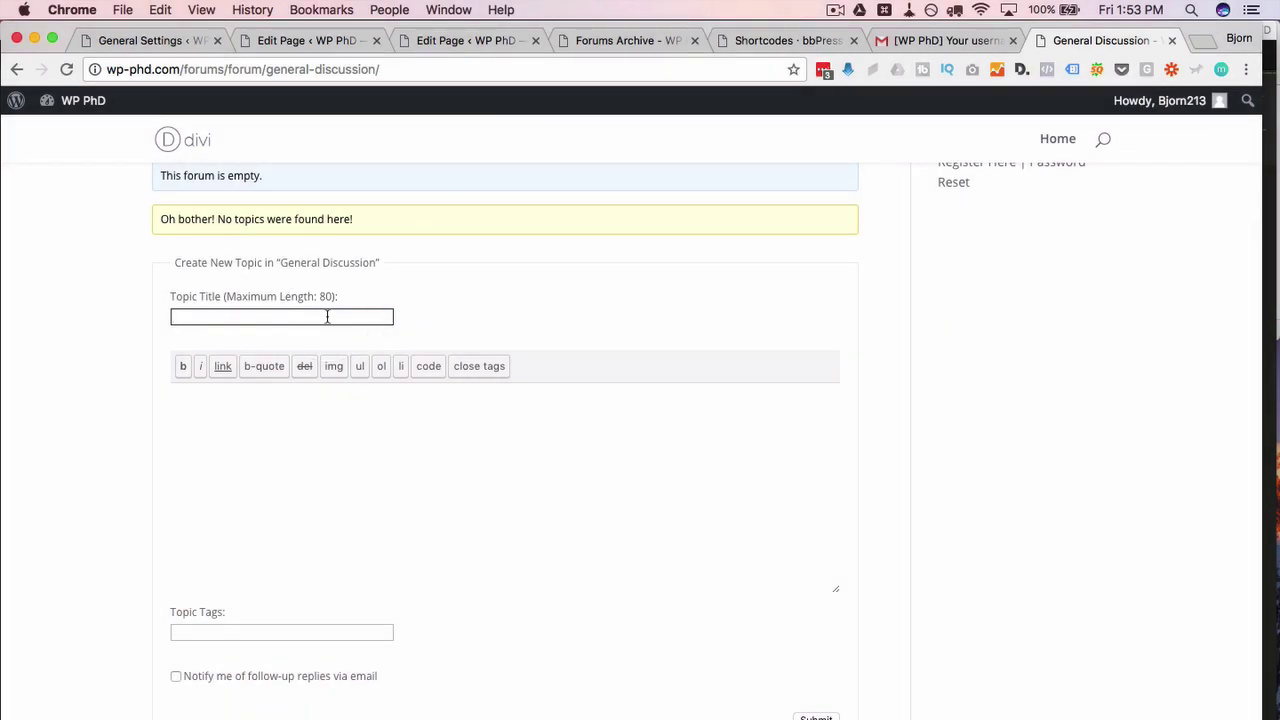
type("Today's Weather")
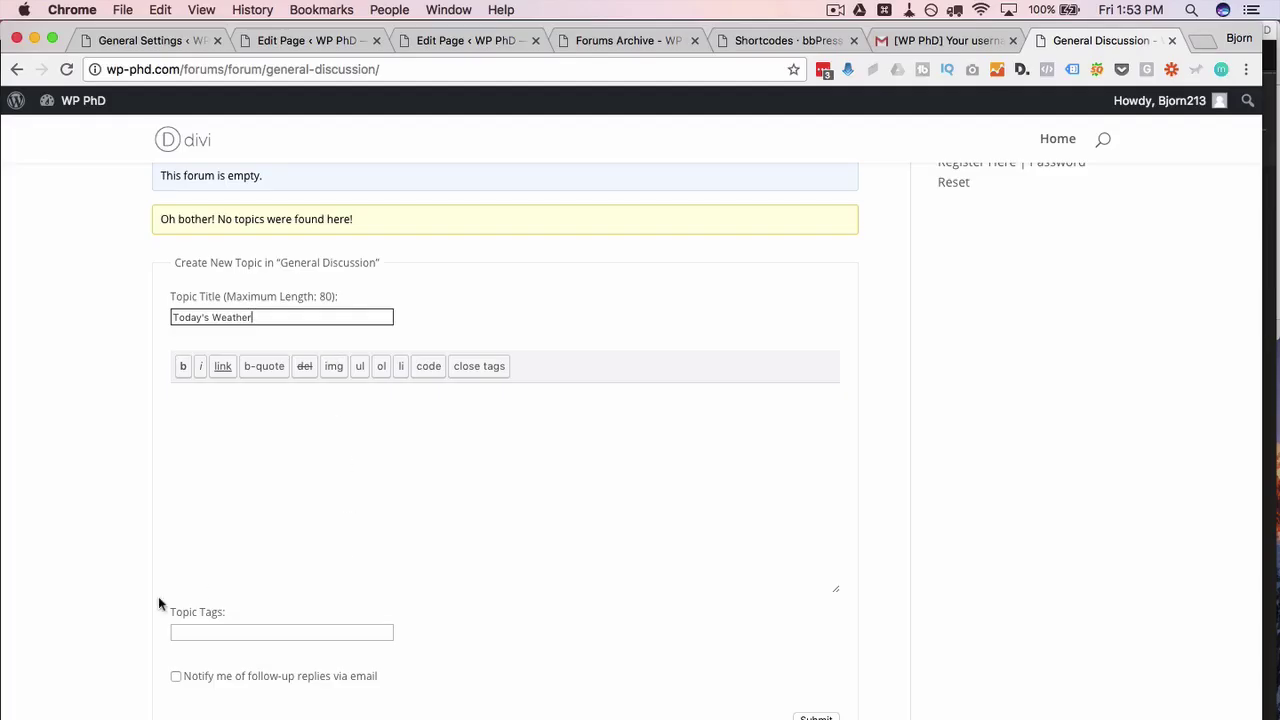
scroll(165, 590, "down", 1)
left_click(210, 598)
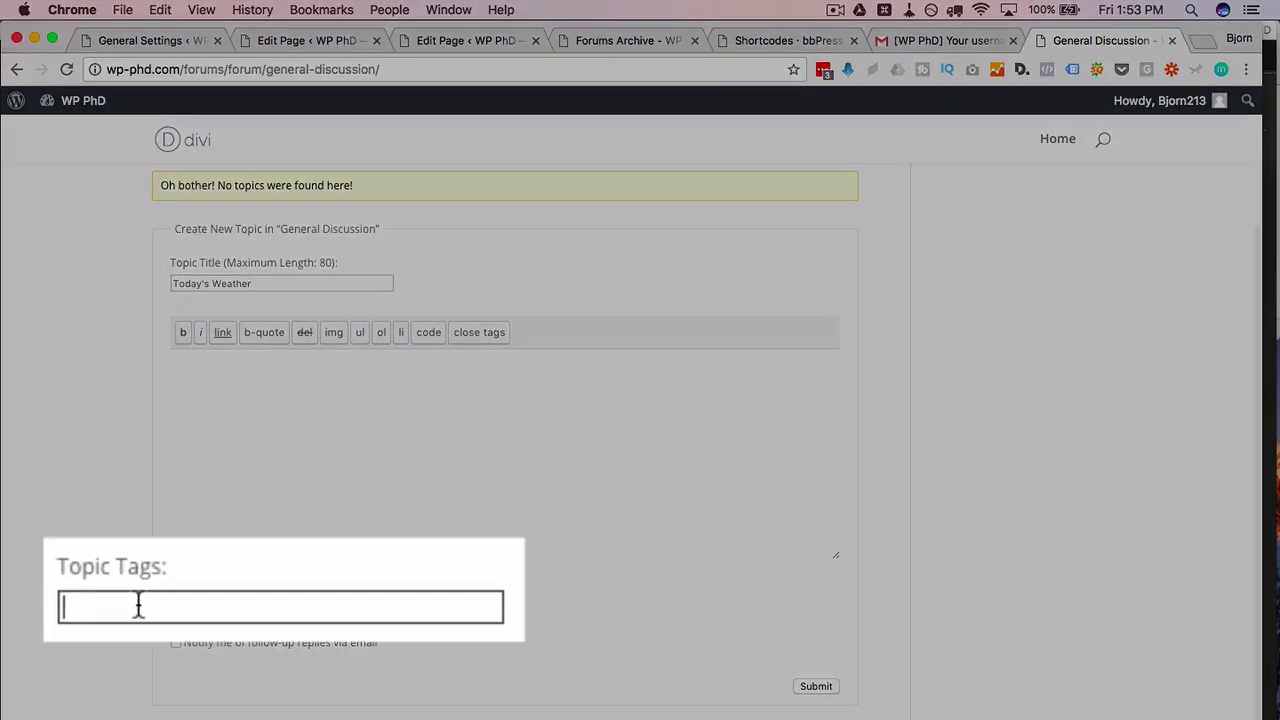
type("weather")
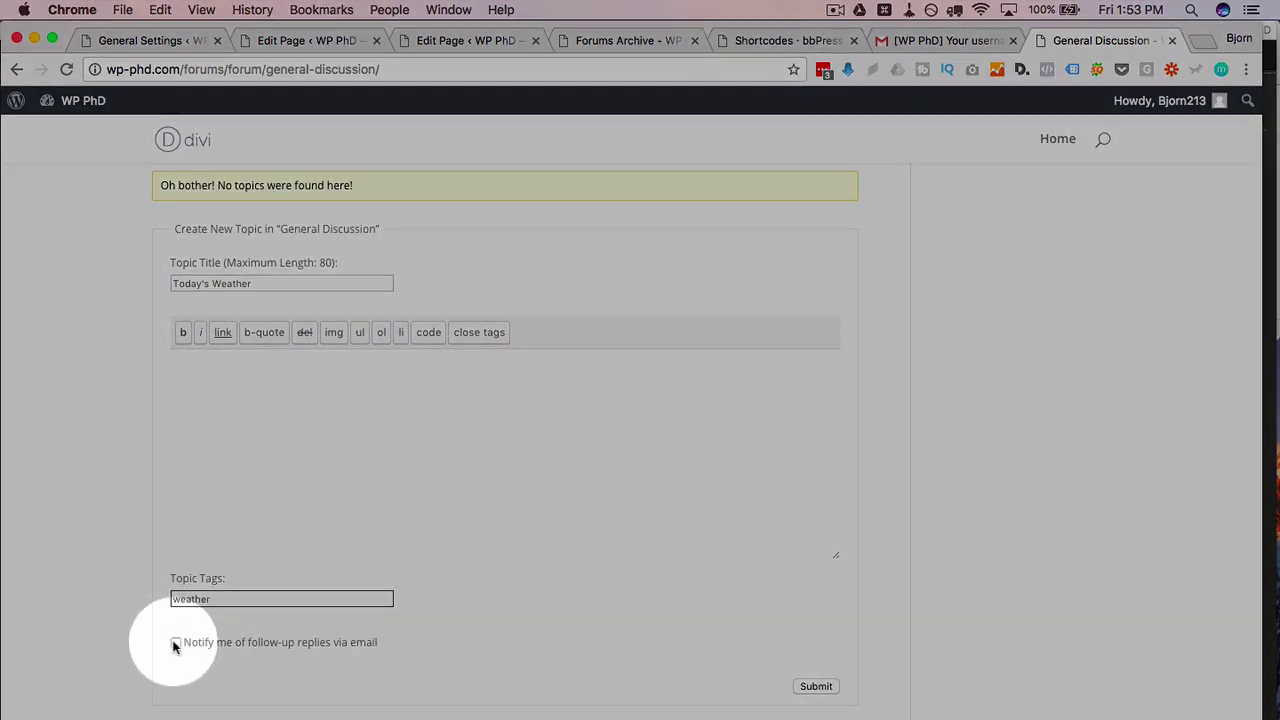
left_click(175, 643)
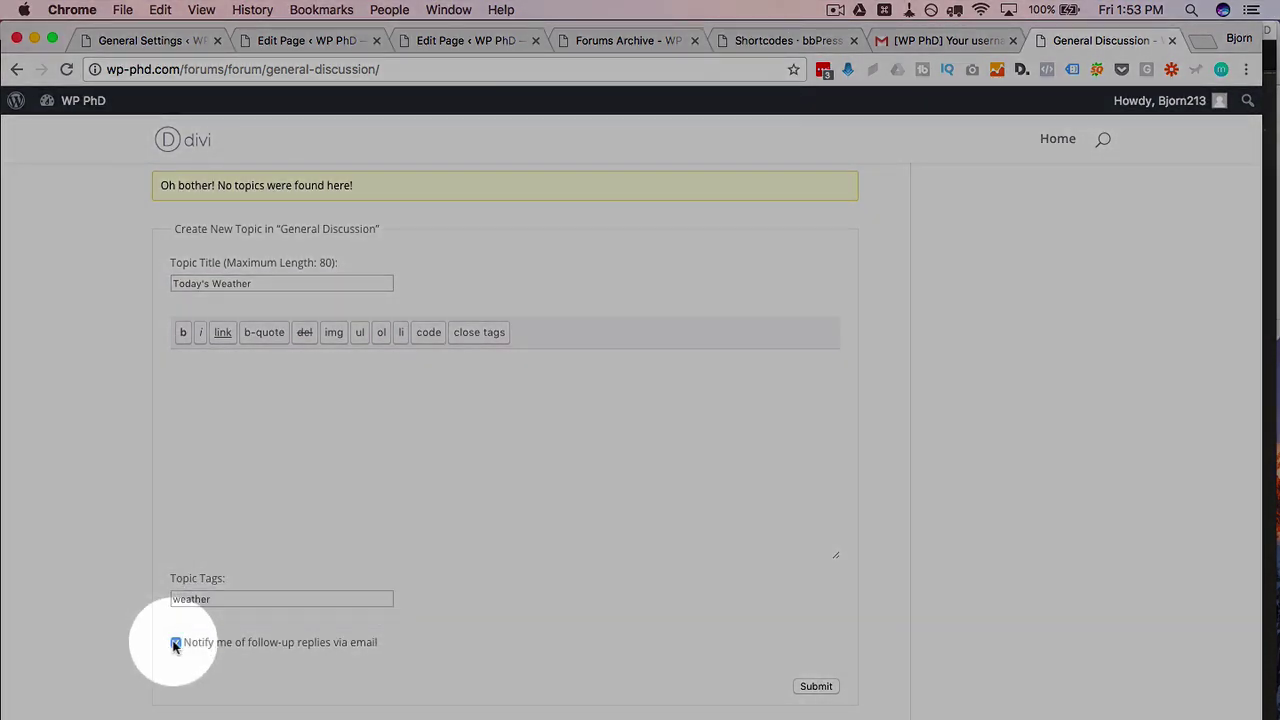
left_click(175, 643)
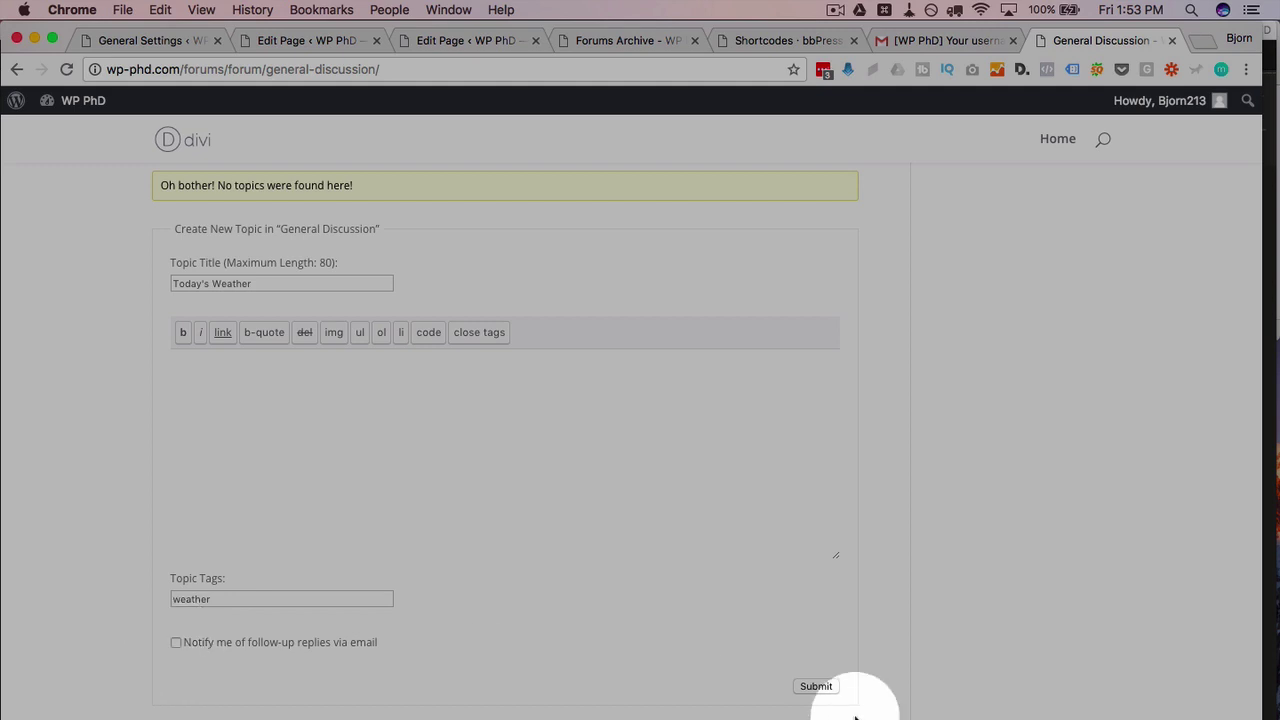
Step: Write the body 'Let's talk about the weather.' and submit the topic
left_click(752, 497)
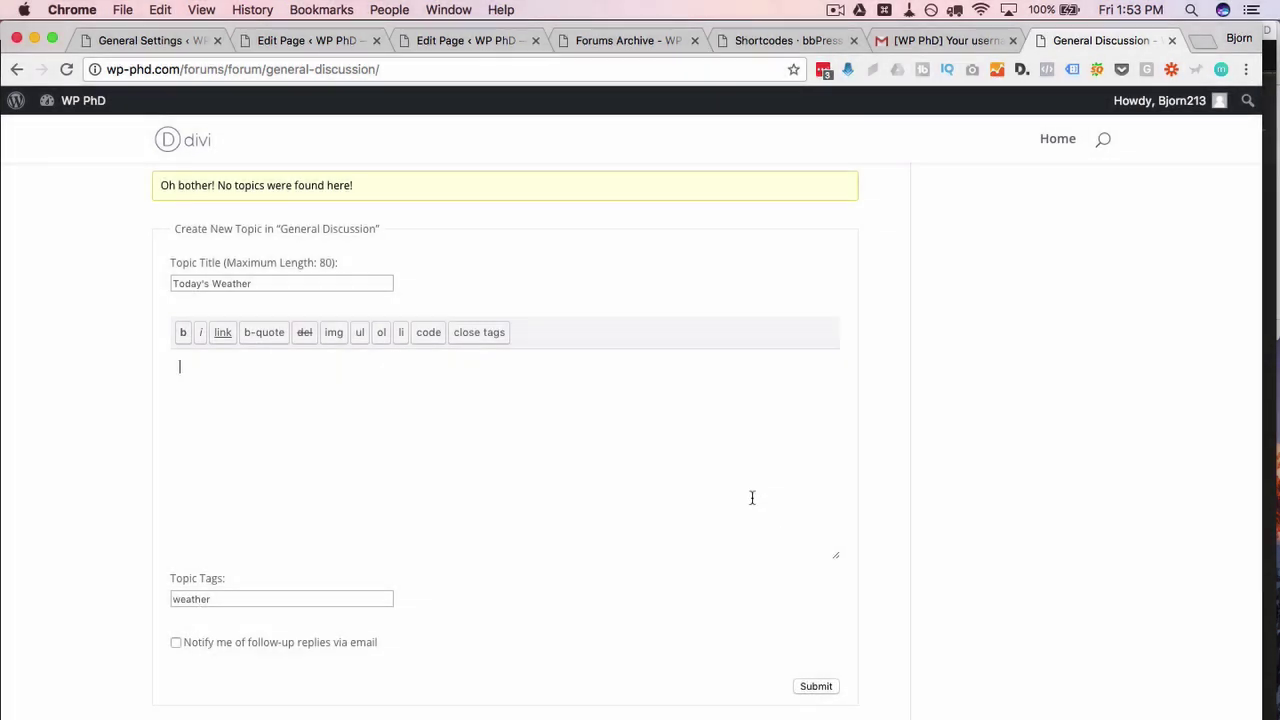
type("To")
type("t's talk about the weather.")
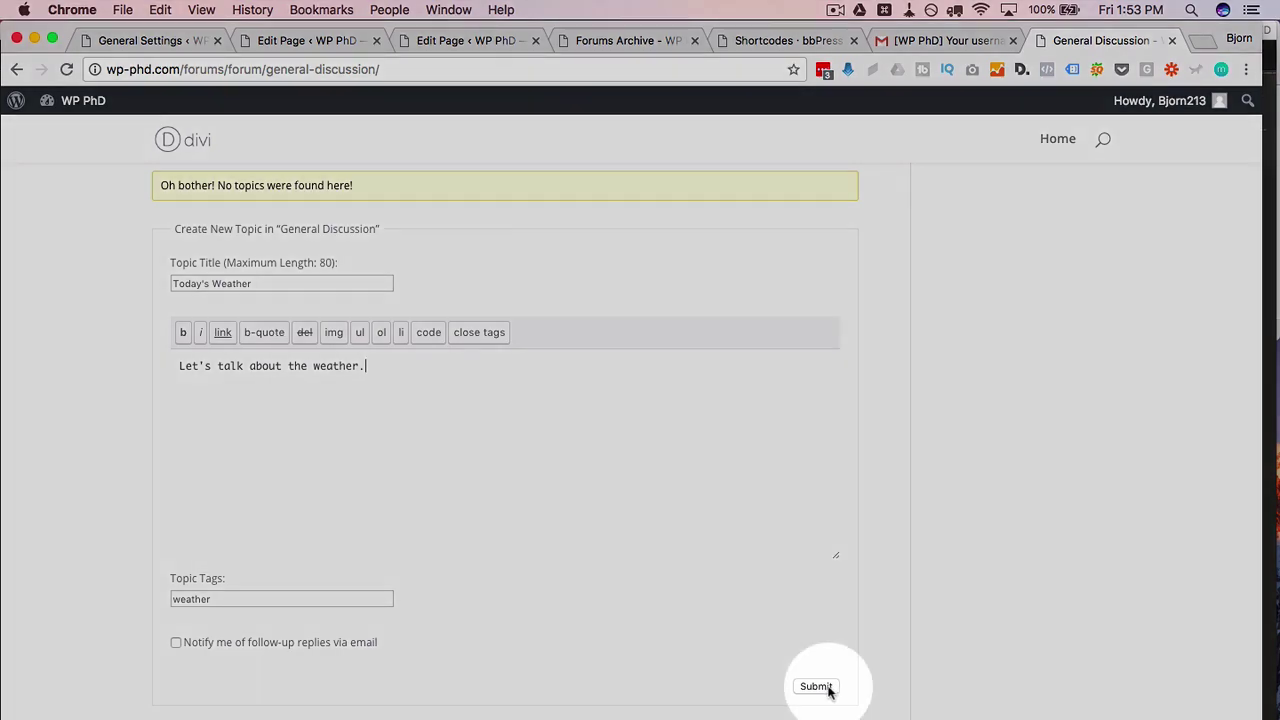
left_click(816, 686)
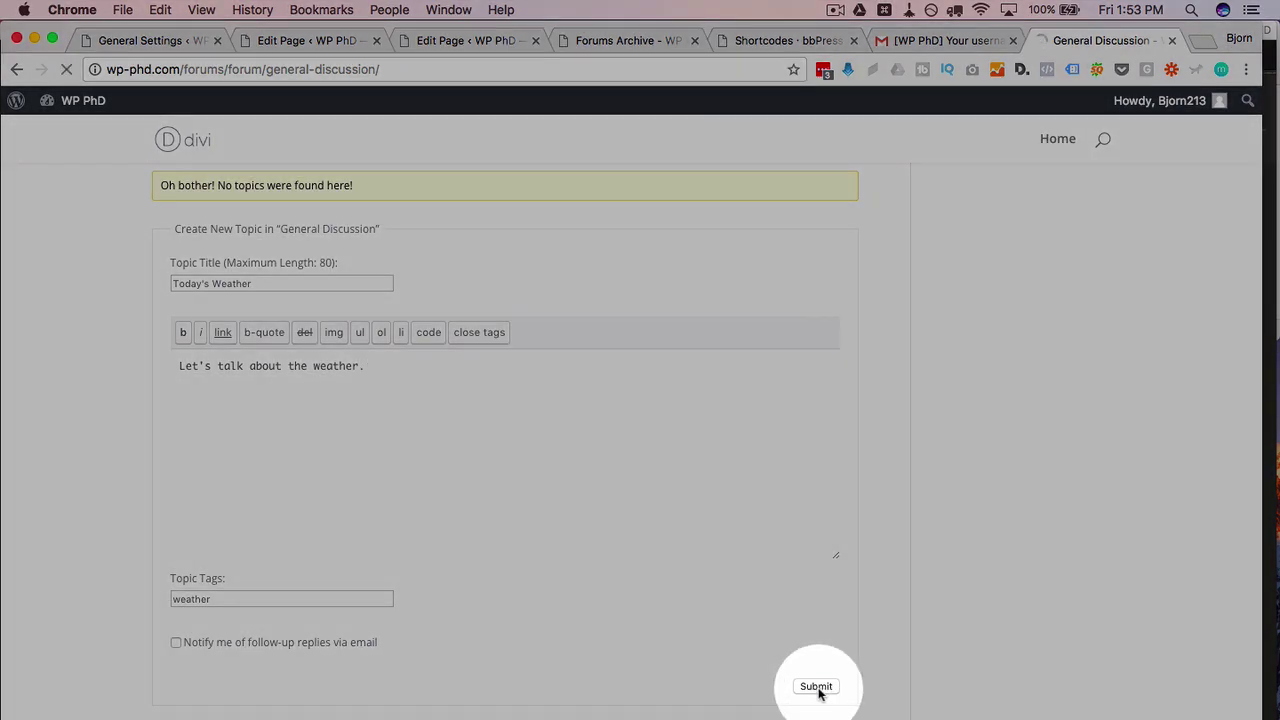
Step: Scroll through the published topic, then return to the Forums index
scroll(146, 420, "down", 3)
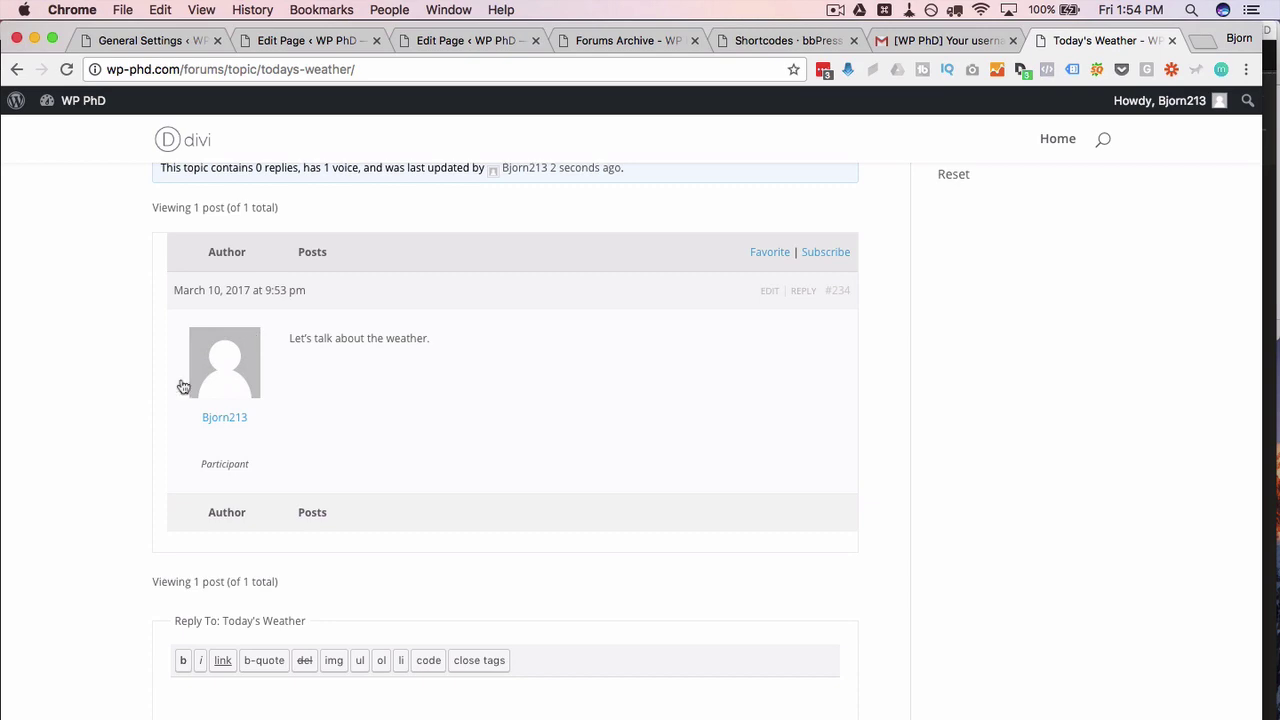
scroll(145, 402, "down", 2)
scroll(145, 402, "up", 3)
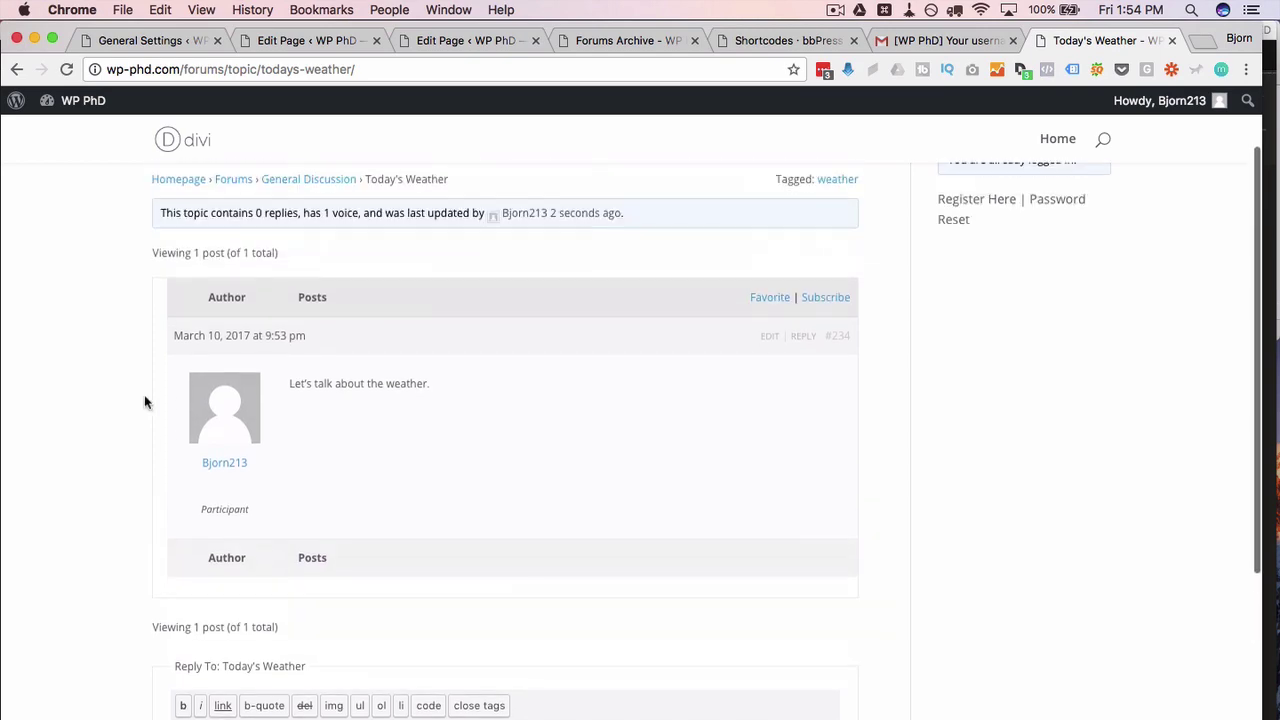
scroll(686, 360, "up", 2)
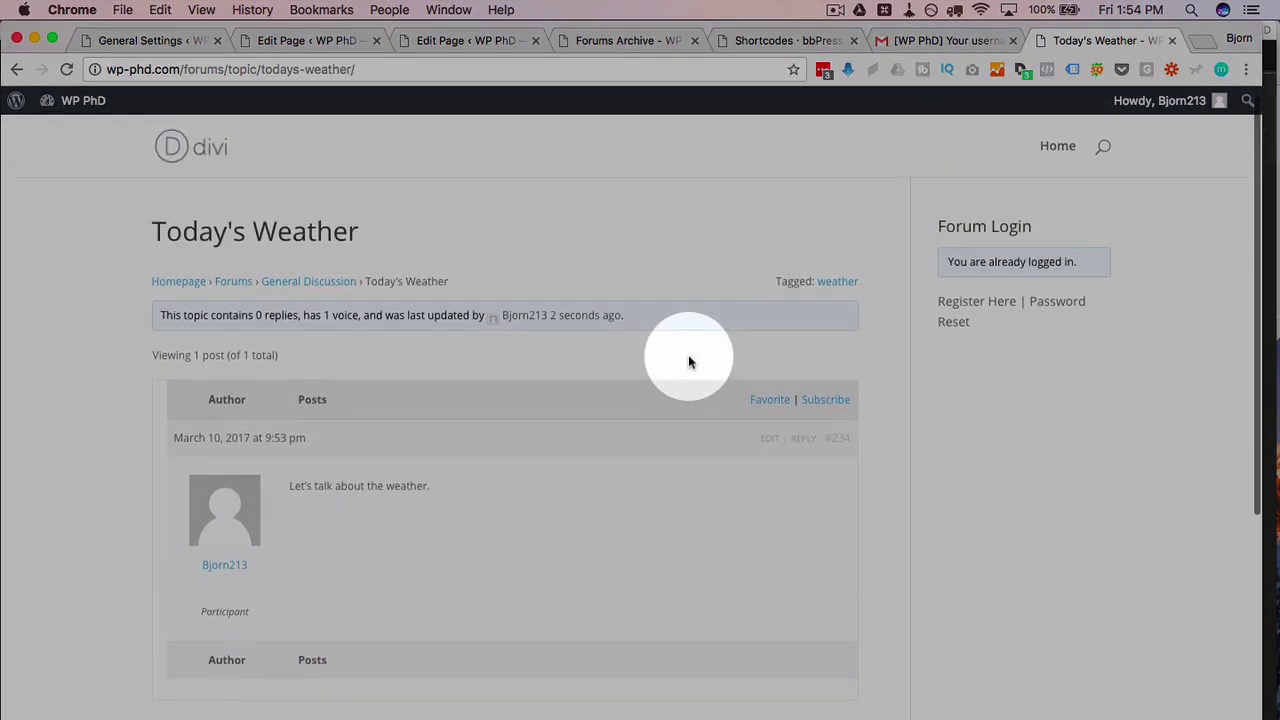
scroll(688, 362, "down", 5)
scroll(688, 362, "down", 2)
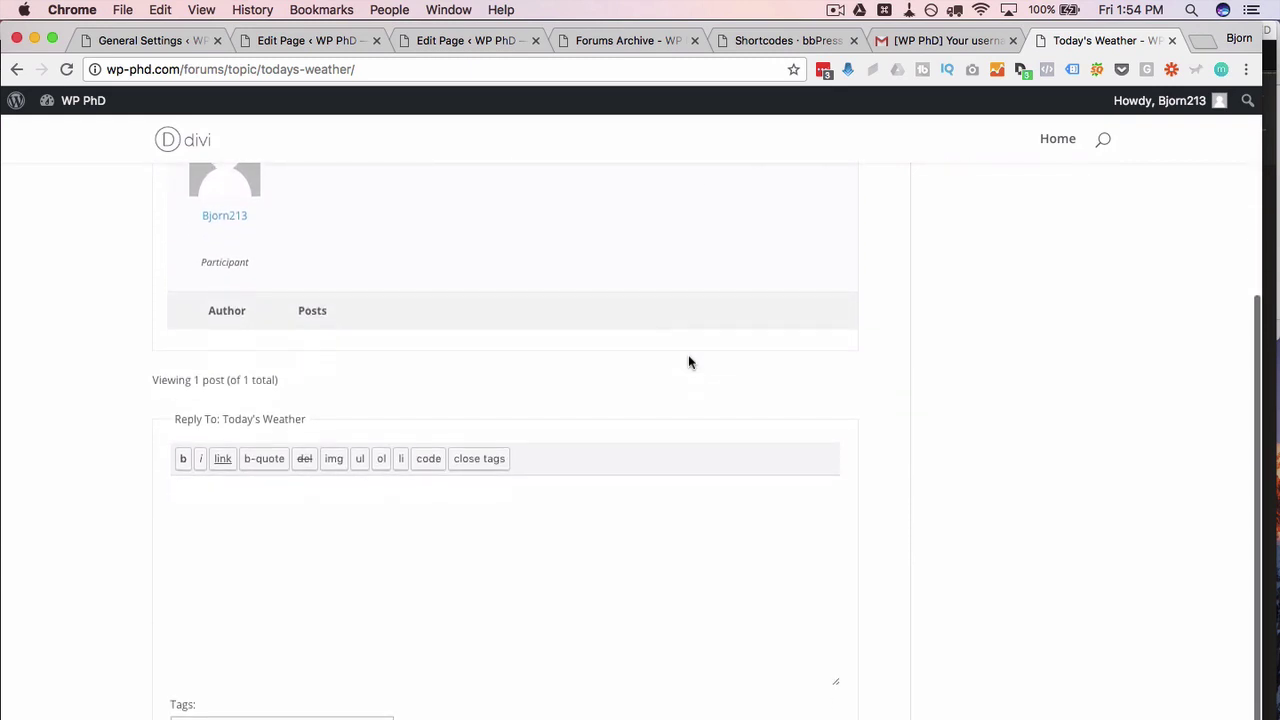
scroll(688, 362, "up", 7)
left_click(233, 300)
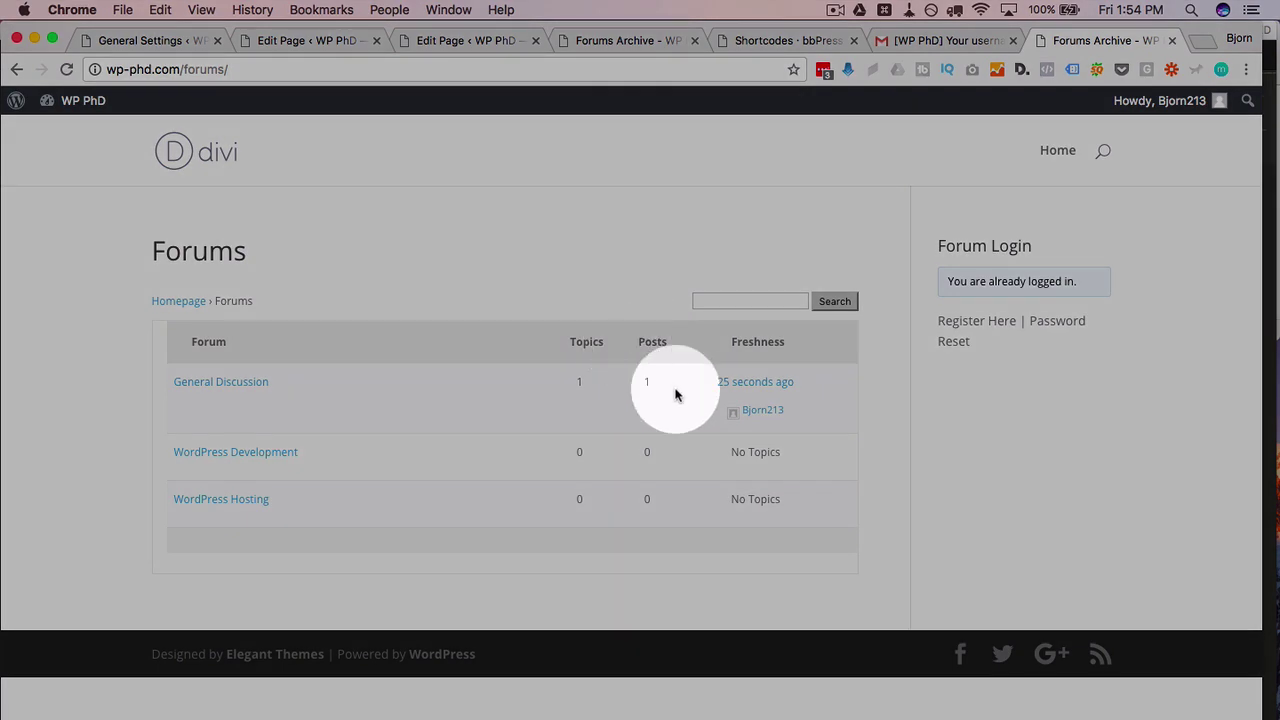
Step: Highlight General Discussion's freshness: latest post 25 seconds ago and its author
left_click_drag(733, 342, 800, 337)
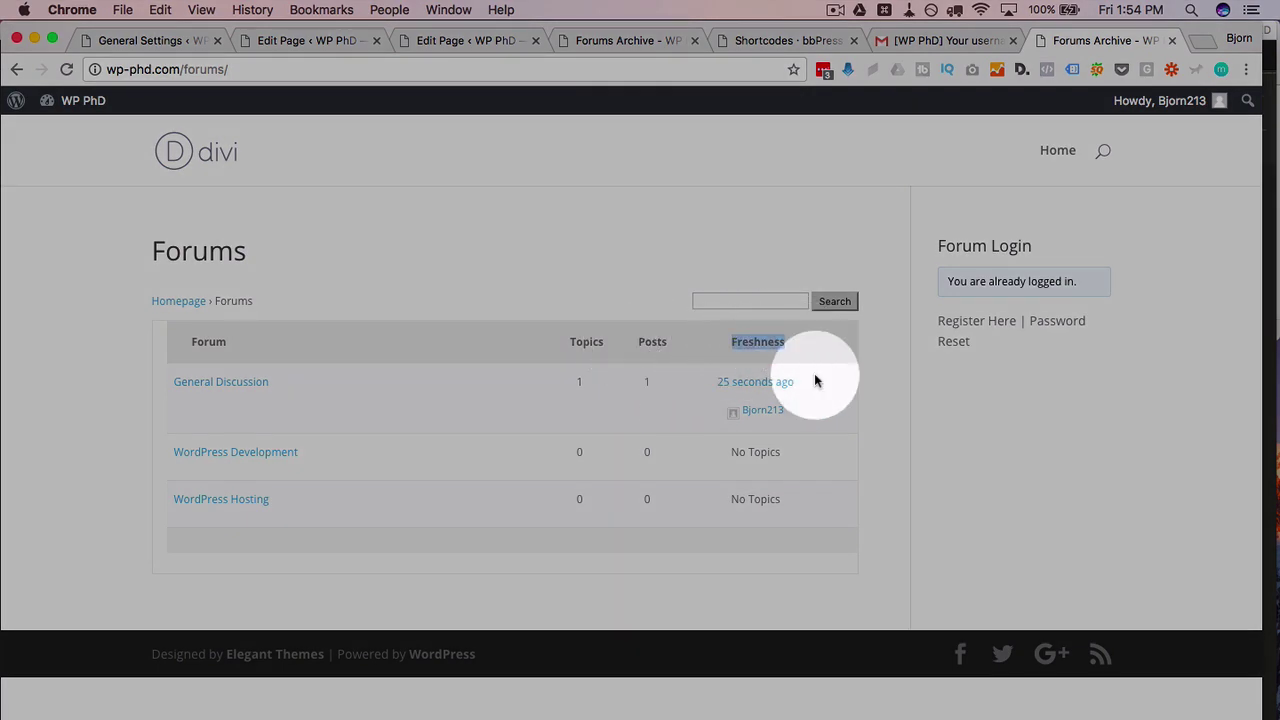
left_click(753, 382)
left_click_drag(753, 382, 709, 381)
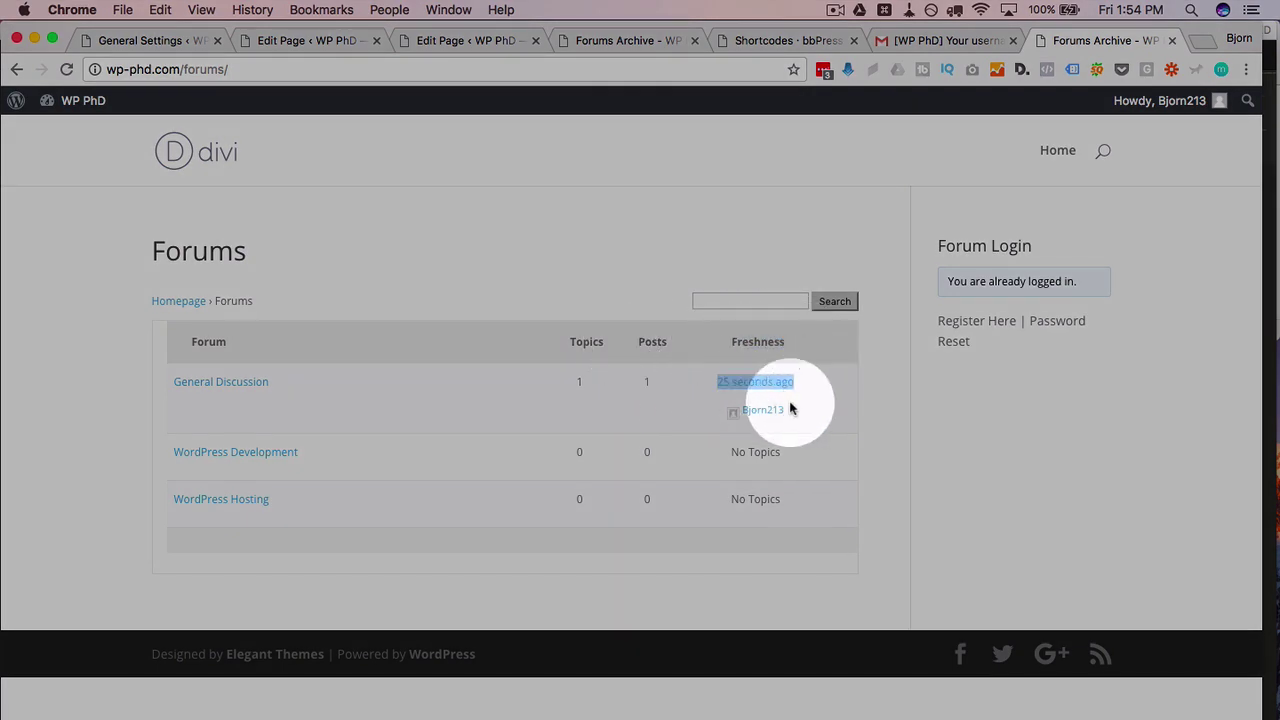
left_click_drag(791, 409, 719, 409)
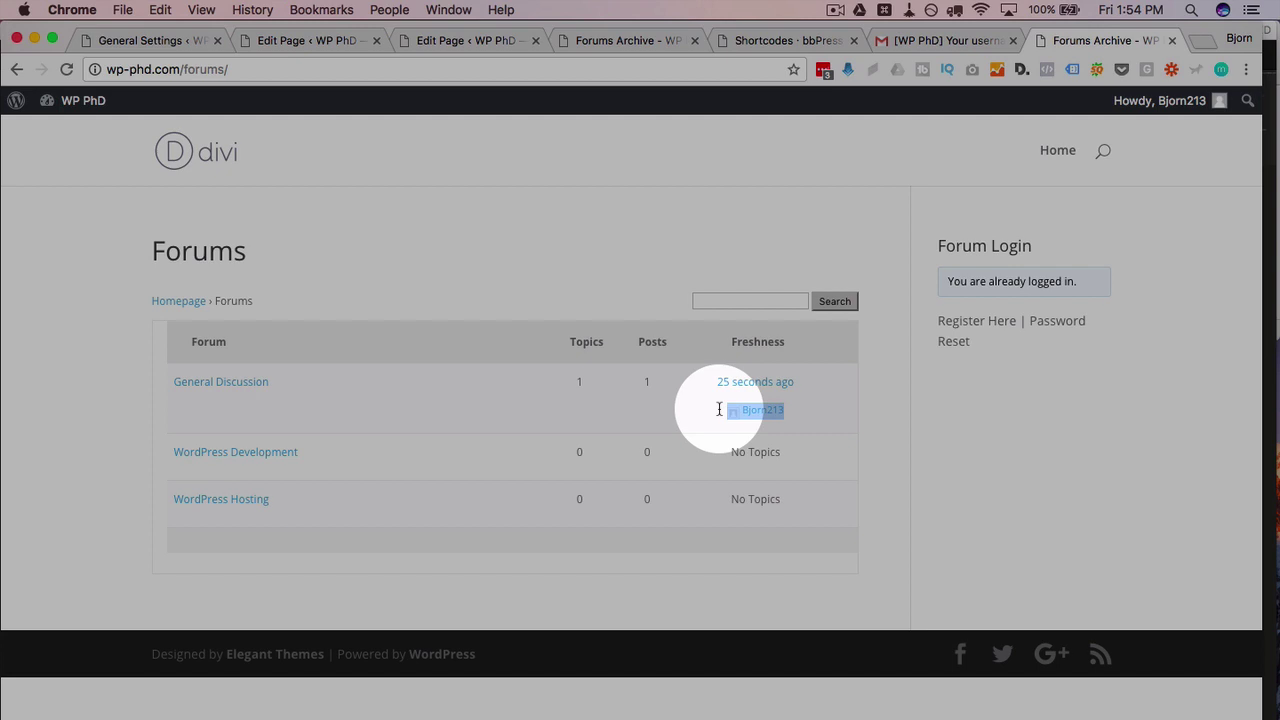
left_click(1008, 466)
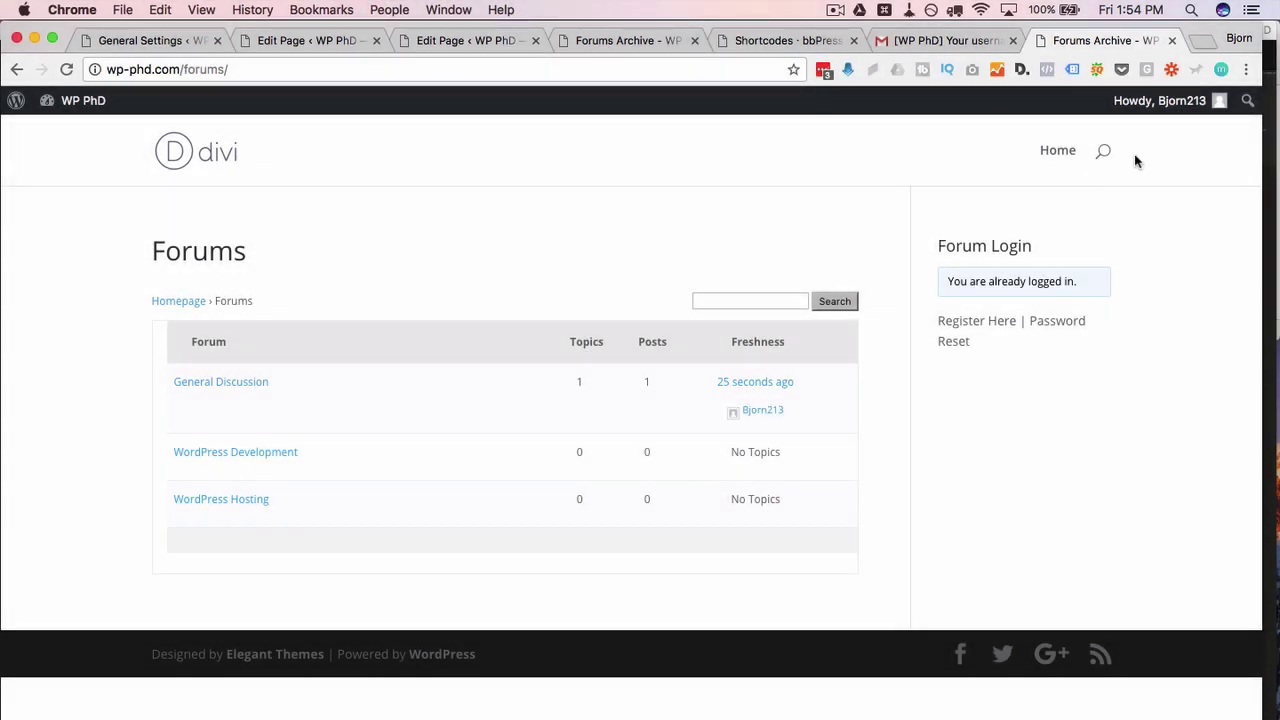
Step: Log the subscriber out, then load the site's /wp-admin Dashboard
mouse_move(1205, 101)
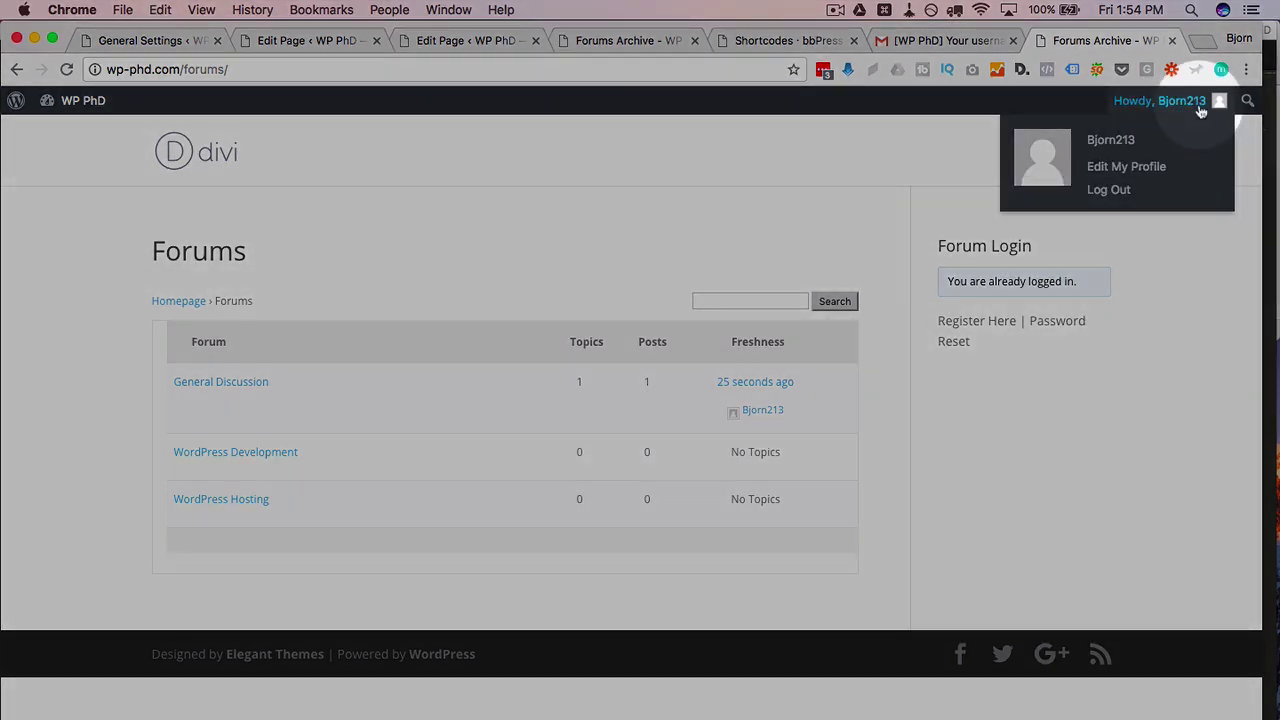
left_click(1112, 193)
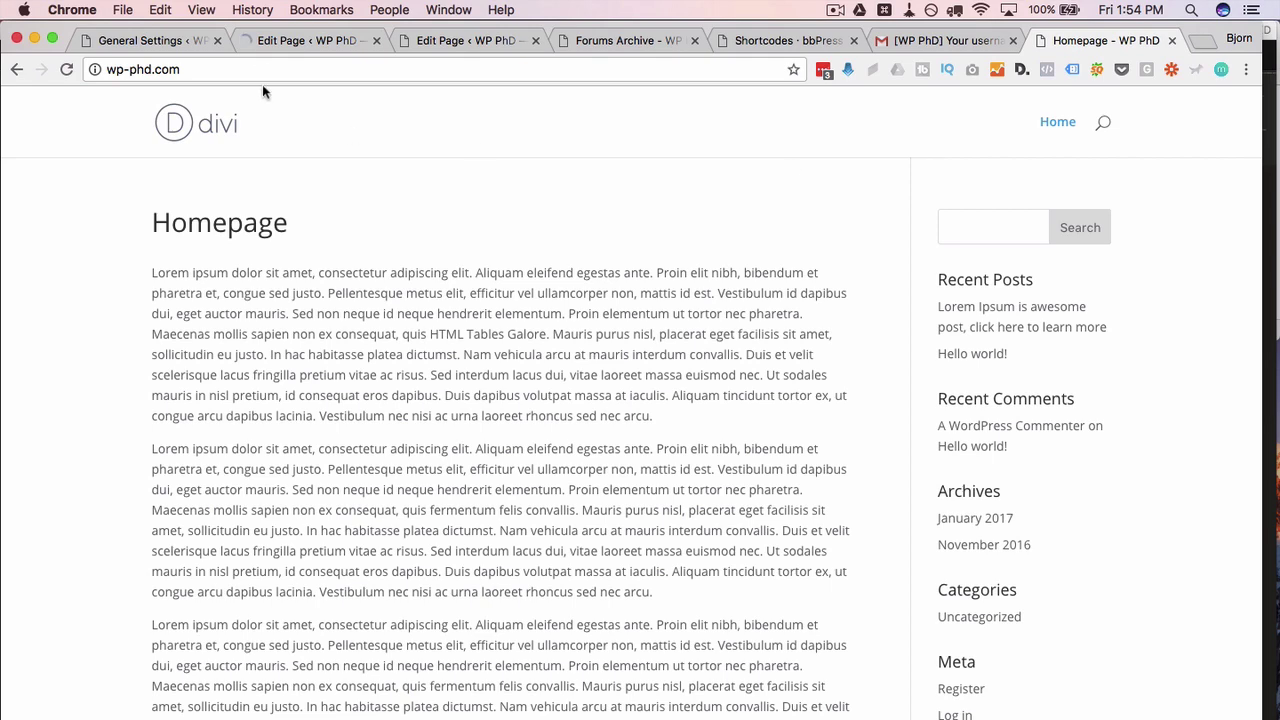
left_click(284, 70)
left_click(301, 66)
type("/wp-admin")
key("Return")
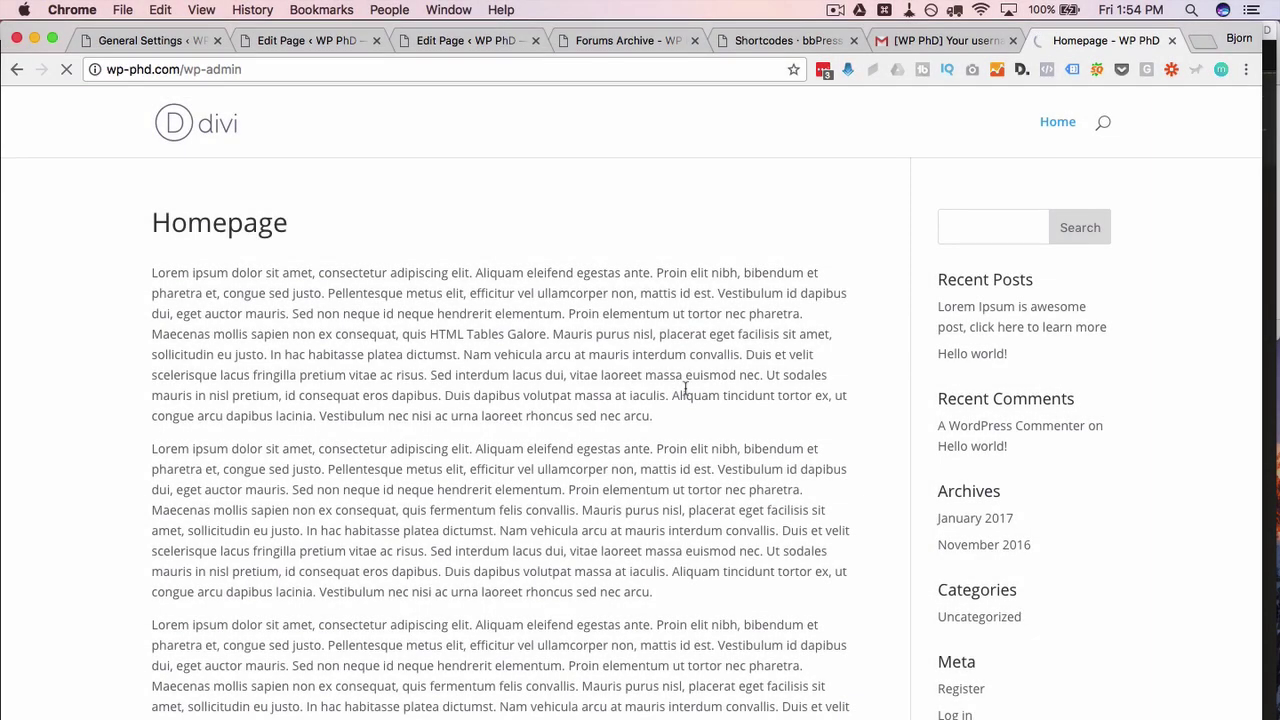
scroll(121, 389, "down", 2)
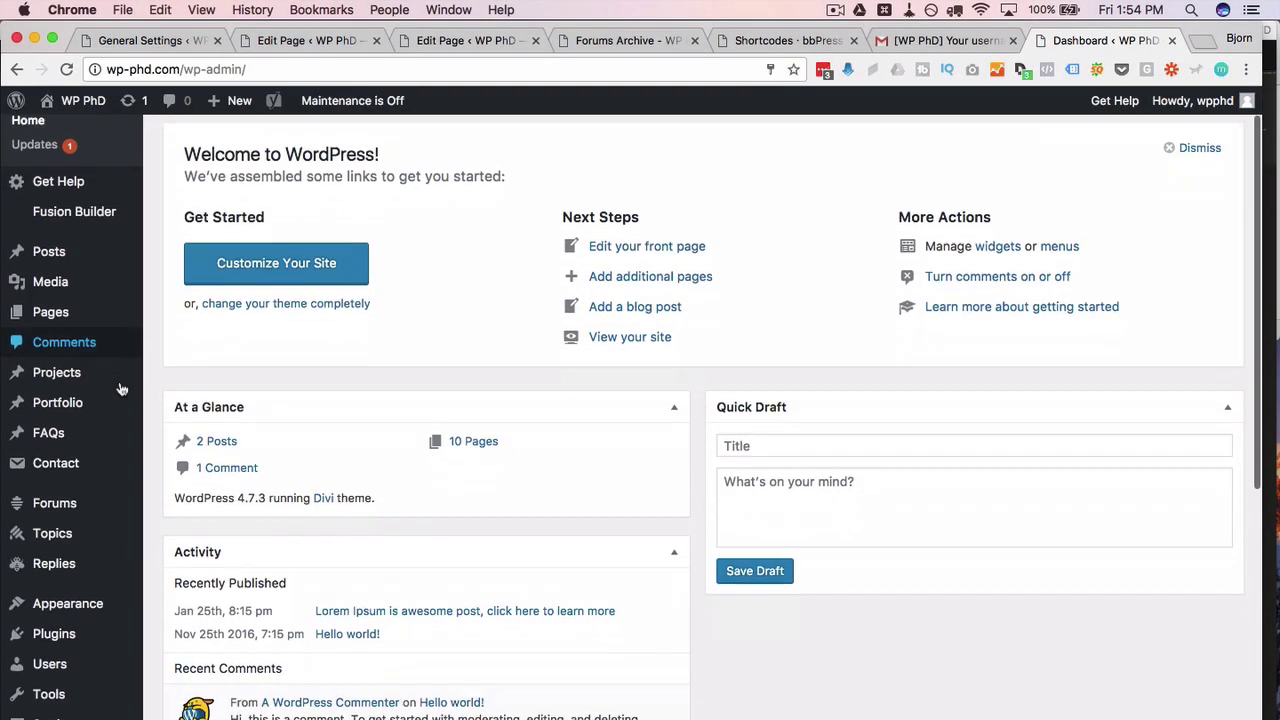
scroll(120, 385, "down", 2)
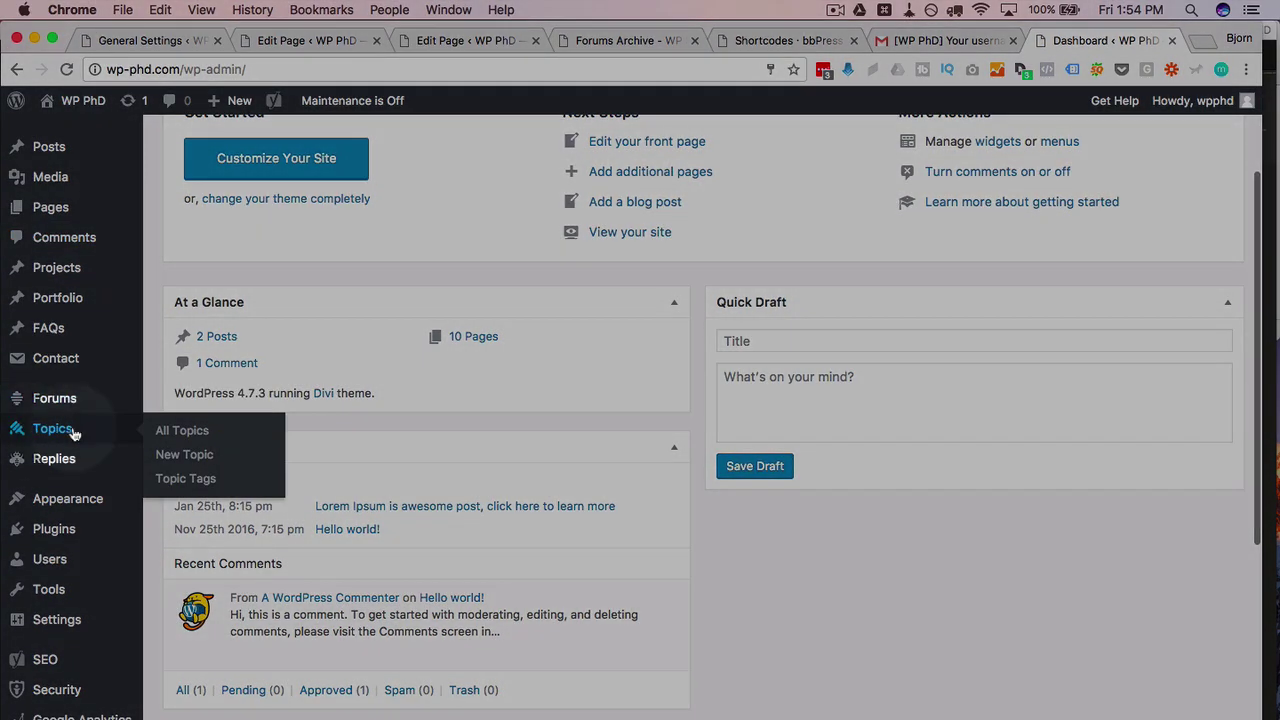
Step: Open All Topics and highlight Today's Weather's author, 1 voice and 0 replies
left_click(62, 430)
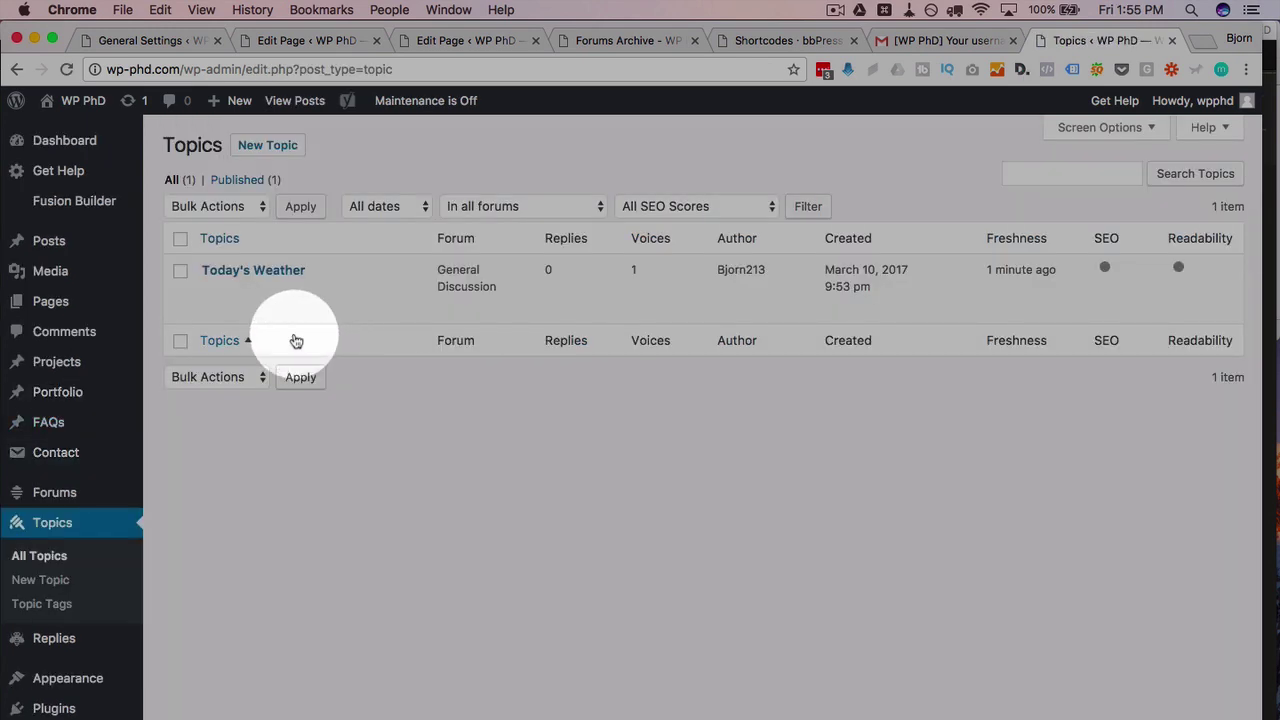
mouse_move(208, 296)
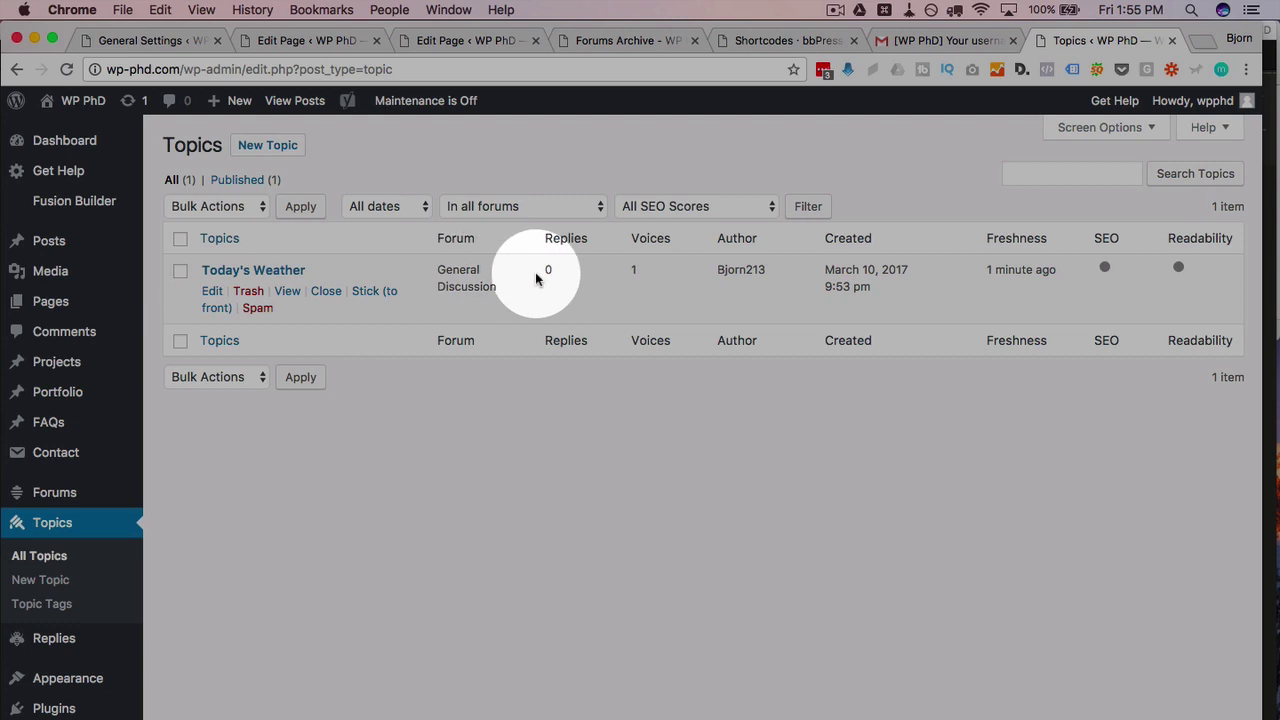
left_click_drag(716, 270, 758, 271)
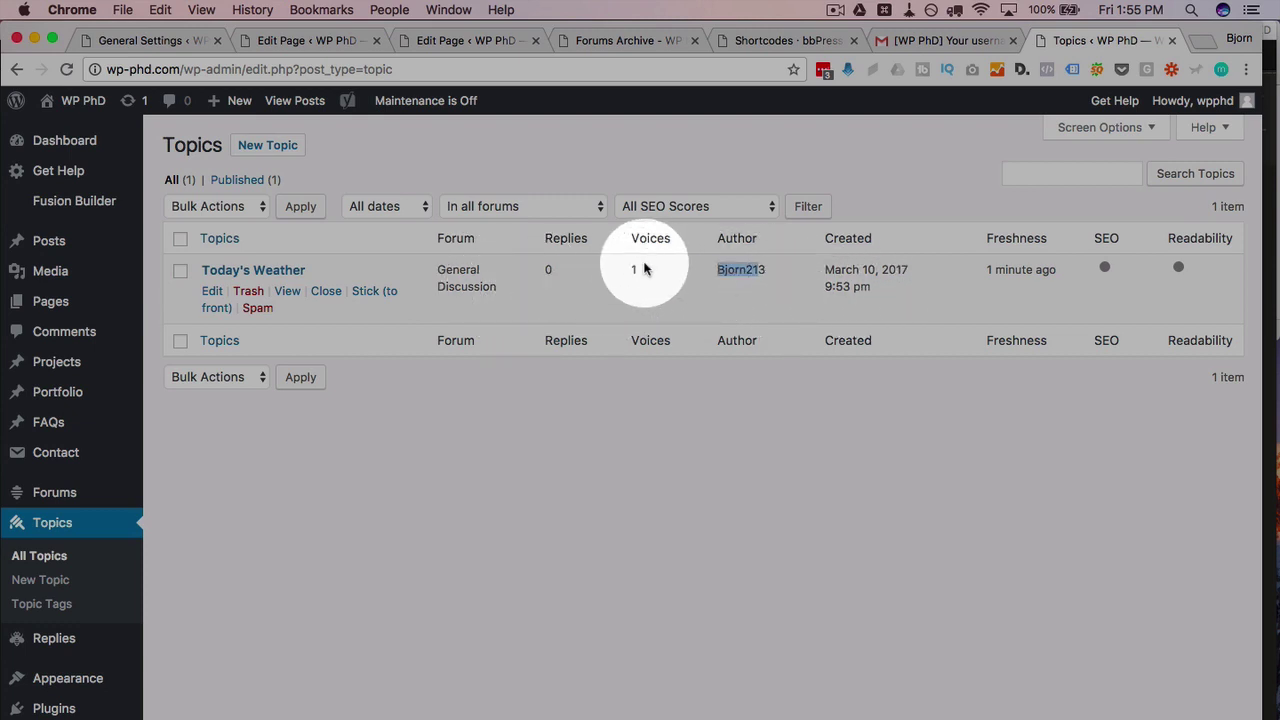
left_click_drag(644, 268, 631, 267)
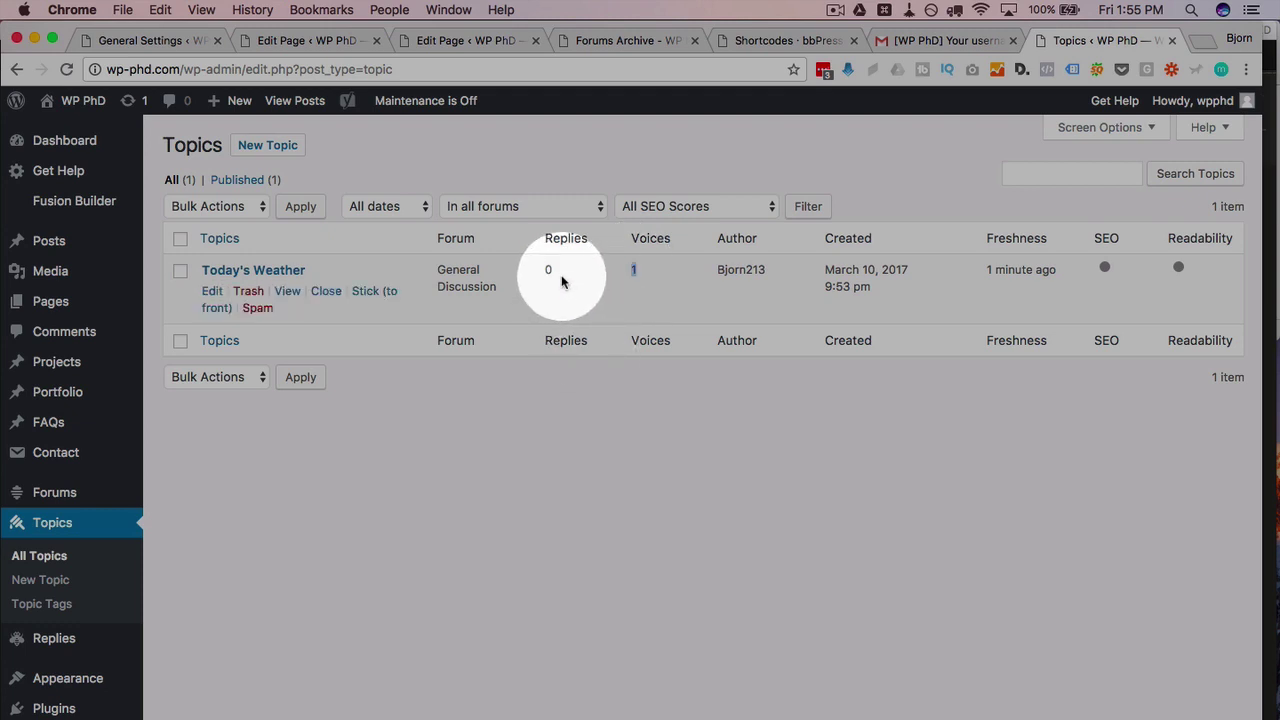
left_click_drag(563, 277, 540, 266)
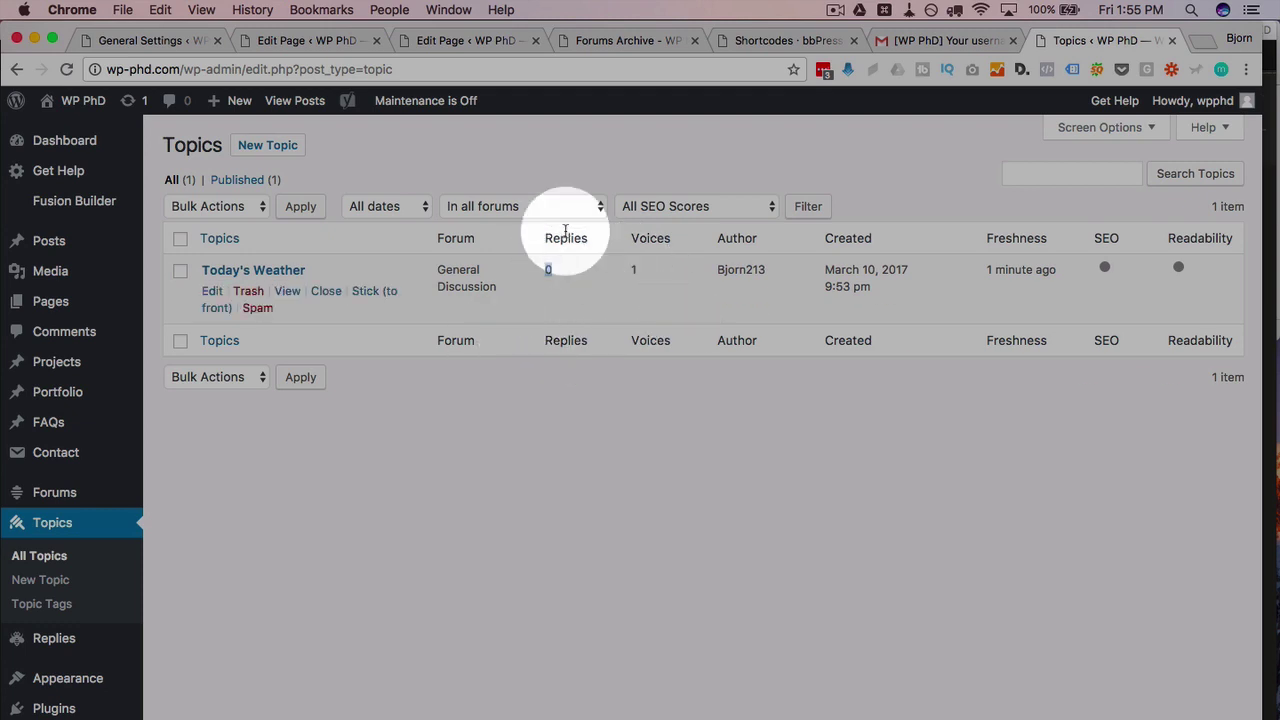
left_click(597, 530)
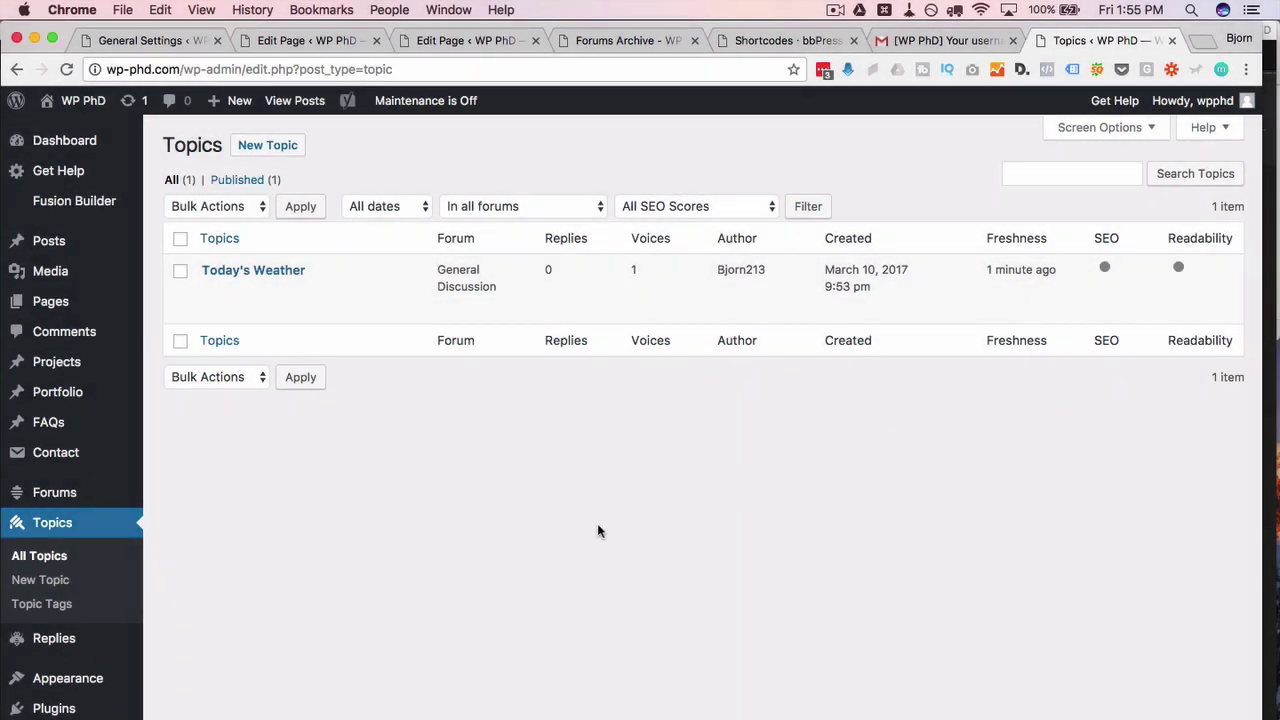